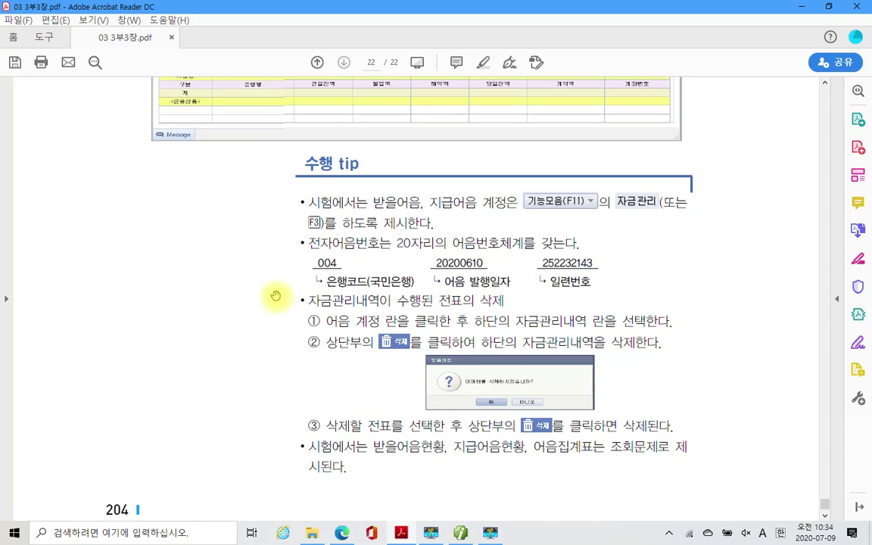
Box the 수행 tip heading in red, bracket its list, circle F3, and underline 하도록 제시한다, 받을어음, 지급어음 and 20자리.
{"action": "mouse_move", "coordinate": [264, 146]}
{"action": "left_mouse_down"}
{"action": "mouse_move", "coordinate": [296, 160]}
{"action": "mouse_move", "coordinate": [392, 170]}
{"action": "left_mouse_up"}
{"action": "mouse_move", "coordinate": [281, 190]}
{"action": "left_mouse_down"}
{"action": "mouse_move", "coordinate": [265, 257]}
{"action": "mouse_move", "coordinate": [271, 442]}
{"action": "left_mouse_up"}
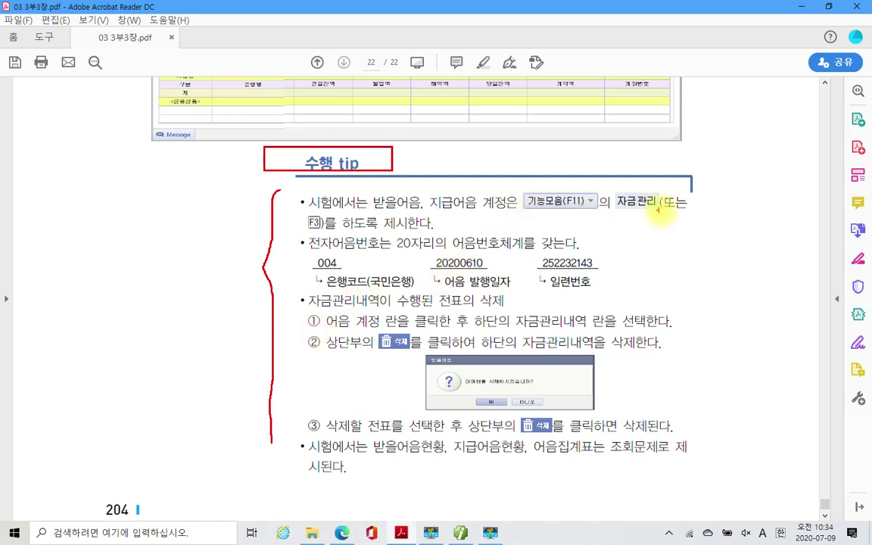
{"action": "mouse_move", "coordinate": [308, 210]}
{"action": "left_mouse_down"}
{"action": "mouse_move", "coordinate": [294, 223]}
{"action": "mouse_move", "coordinate": [325, 215]}
{"action": "mouse_move", "coordinate": [382, 232]}
{"action": "mouse_move", "coordinate": [437, 231]}
{"action": "left_mouse_up"}
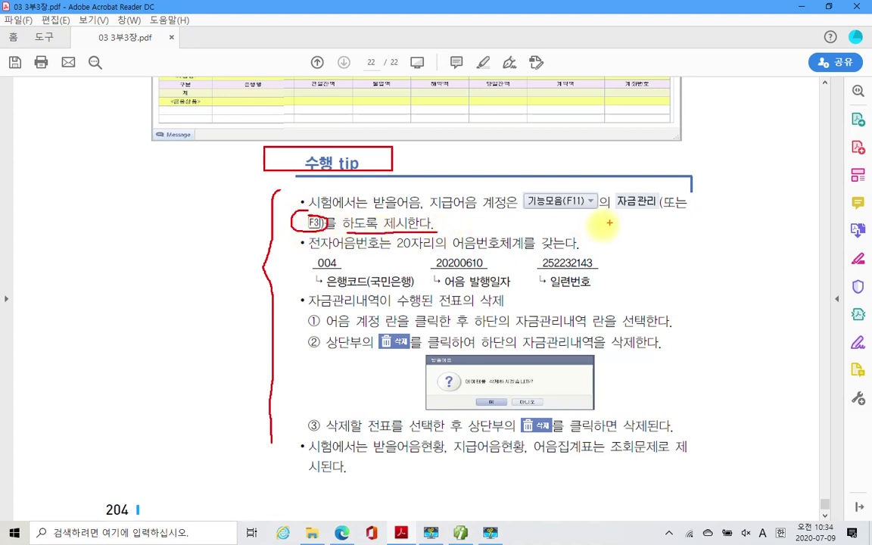
{"action": "left_click_drag", "start_coordinate": [373, 211], "coordinate": [475, 212]}
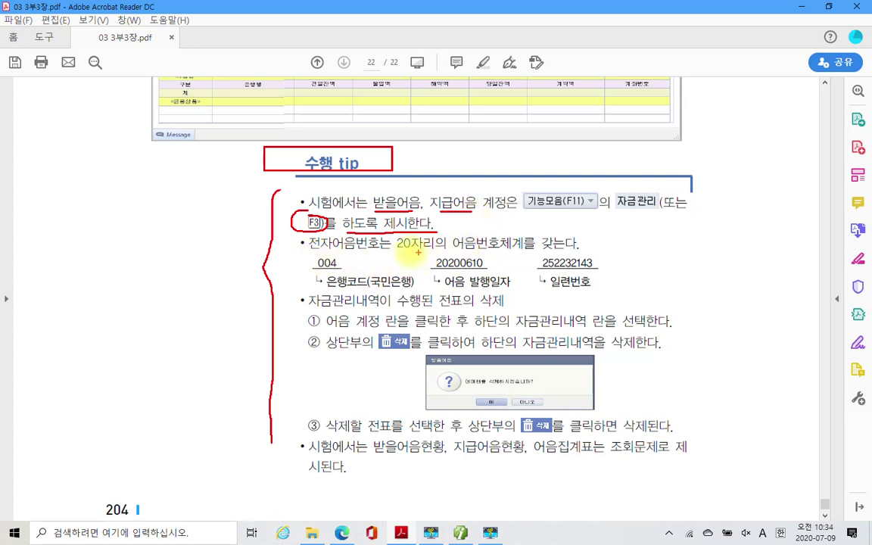
{"action": "left_click_drag", "start_coordinate": [397, 252], "coordinate": [445, 252]}
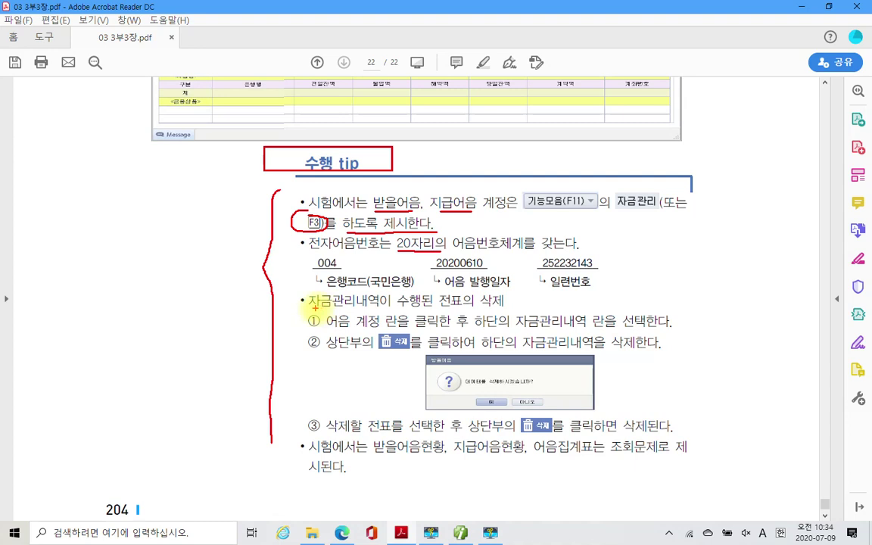
Underline the slip-deletion instructions in red, circle both 삭제 icons, and mark the last tip about 받을어음현황, 지급어음현황 and 어음집계표.
{"action": "left_click_drag", "start_coordinate": [439, 309], "coordinate": [501, 308]}
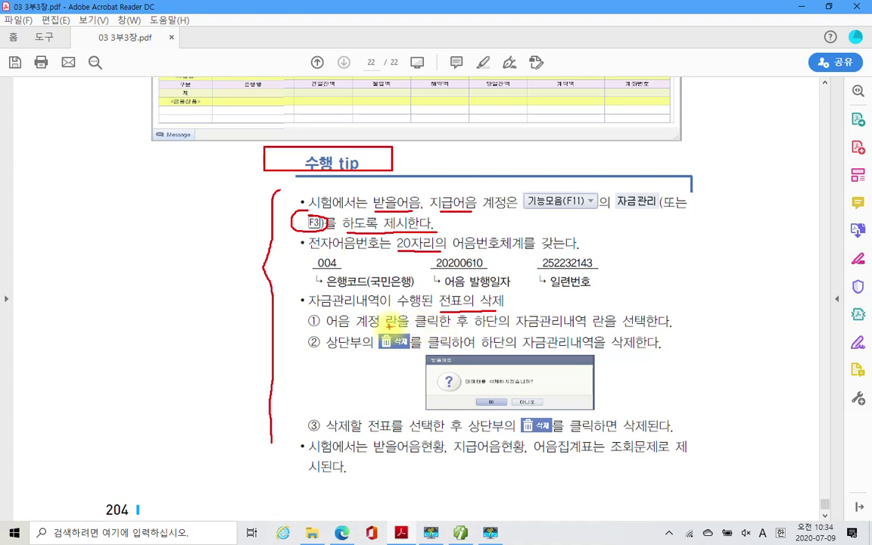
{"action": "left_click_drag", "start_coordinate": [475, 327], "coordinate": [656, 324]}
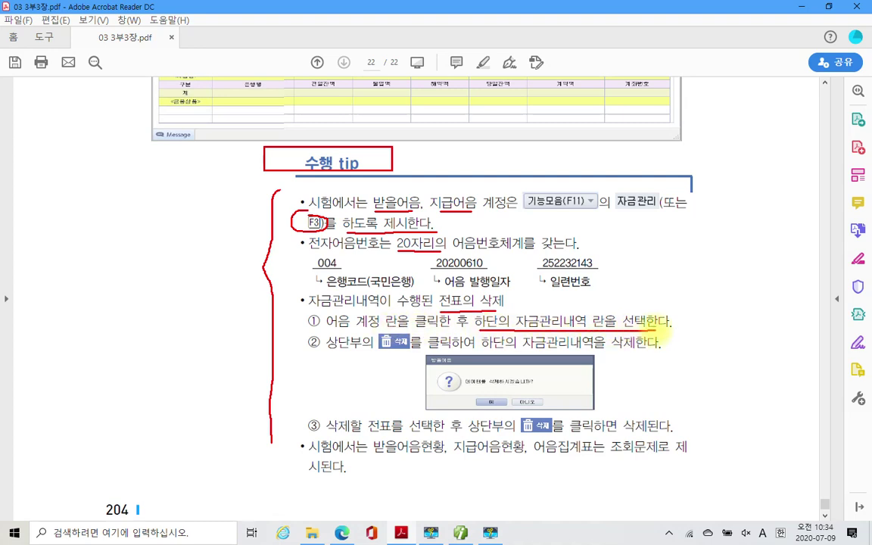
{"action": "mouse_move", "coordinate": [418, 342]}
{"action": "left_mouse_down"}
{"action": "mouse_move", "coordinate": [378, 333]}
{"action": "mouse_move", "coordinate": [372, 349]}
{"action": "mouse_move", "coordinate": [421, 338]}
{"action": "left_mouse_up"}
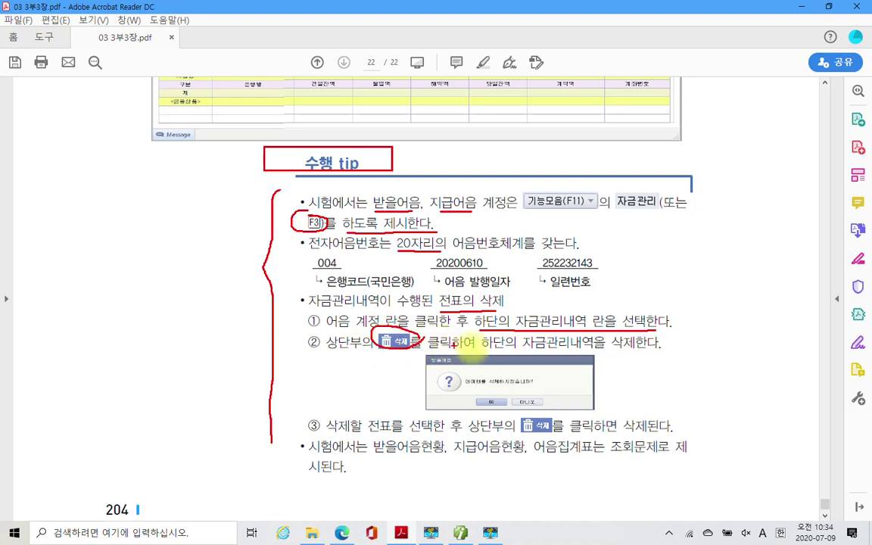
{"action": "left_click_drag", "start_coordinate": [482, 349], "coordinate": [621, 349]}
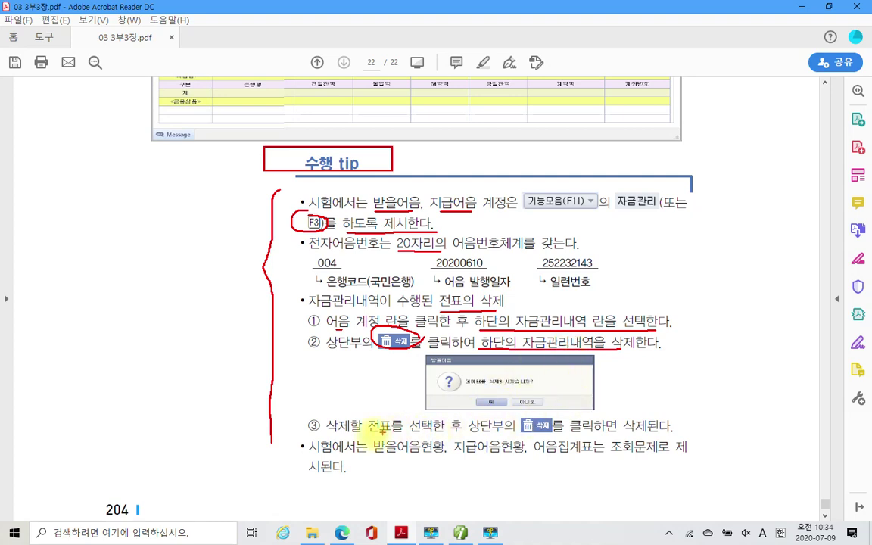
{"action": "mouse_move", "coordinate": [325, 434]}
{"action": "left_mouse_down"}
{"action": "mouse_move", "coordinate": [495, 435]}
{"action": "mouse_move", "coordinate": [527, 423]}
{"action": "mouse_move", "coordinate": [547, 438]}
{"action": "mouse_move", "coordinate": [695, 438]}
{"action": "left_mouse_up"}
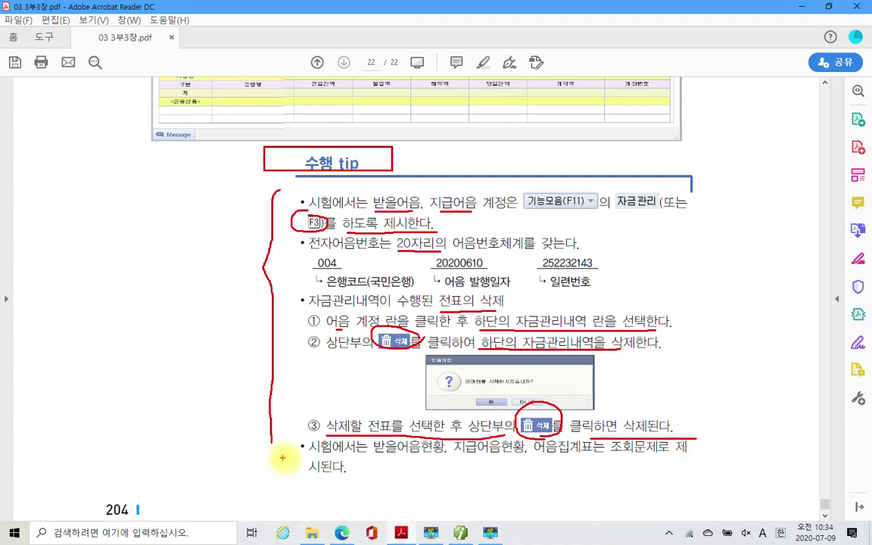
{"action": "mouse_move", "coordinate": [292, 454]}
{"action": "left_mouse_down"}
{"action": "mouse_move", "coordinate": [300, 446]}
{"action": "mouse_move", "coordinate": [306, 454]}
{"action": "left_mouse_up"}
{"action": "left_click_drag", "start_coordinate": [379, 455], "coordinate": [605, 459]}
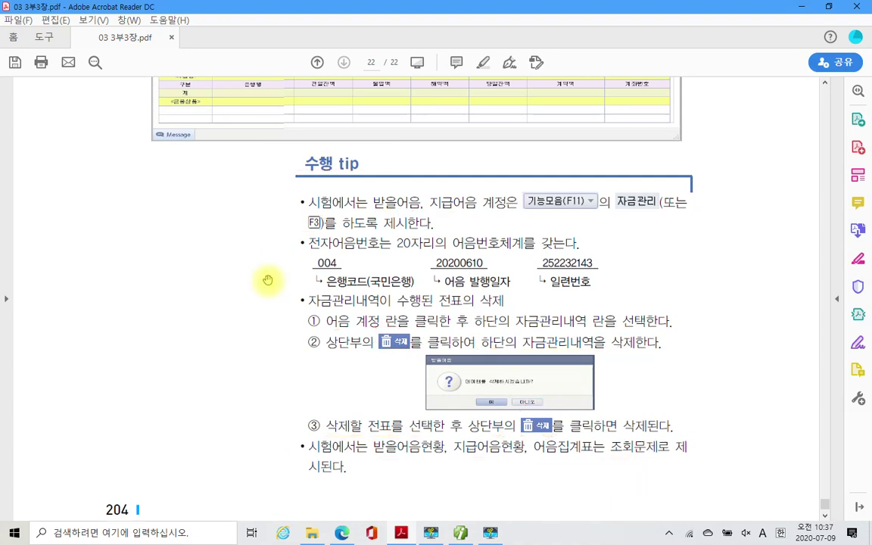
Close 03 3부3장.pdf without saving and open 03 3부4장.pdf with its tools pane collapsed.
{"action": "scroll", "coordinate": [233, 295], "scroll_direction": "down", "scroll_amount": 2}
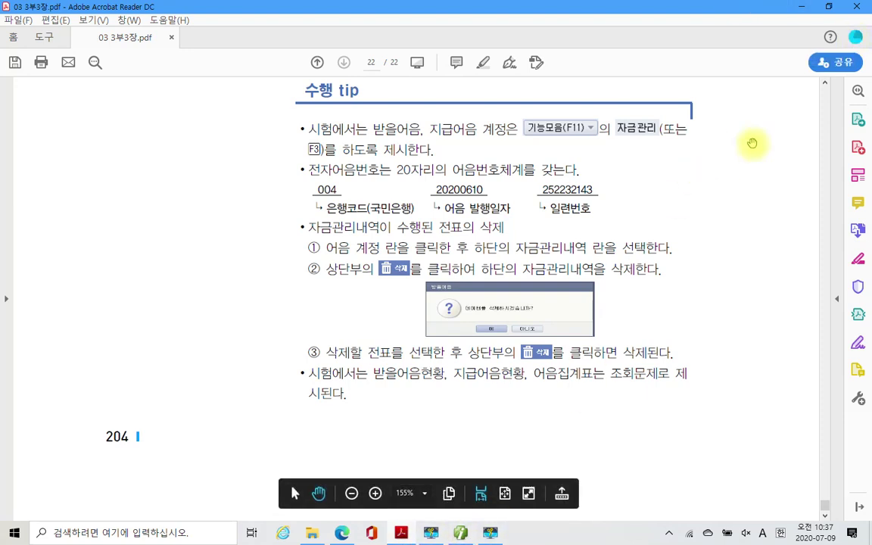
{"action": "left_click", "coordinate": [861, 8]}
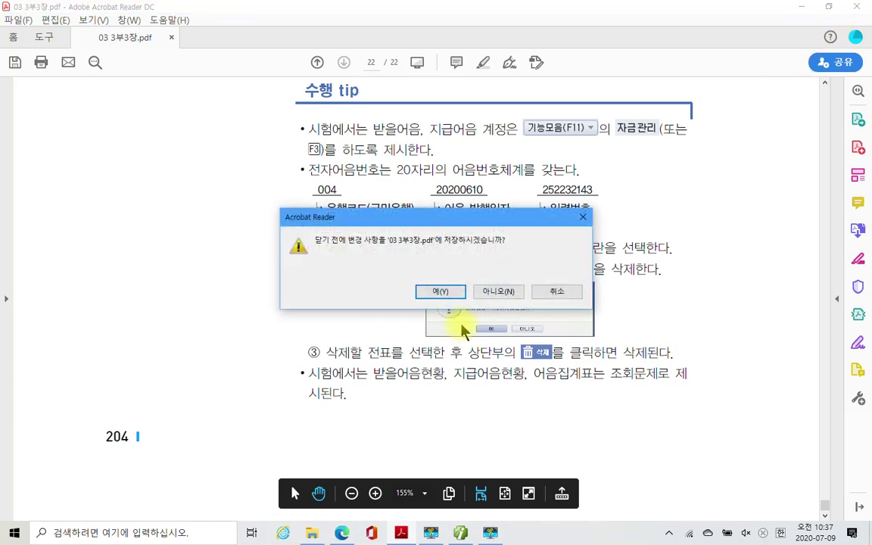
{"action": "left_click", "coordinate": [496, 294]}
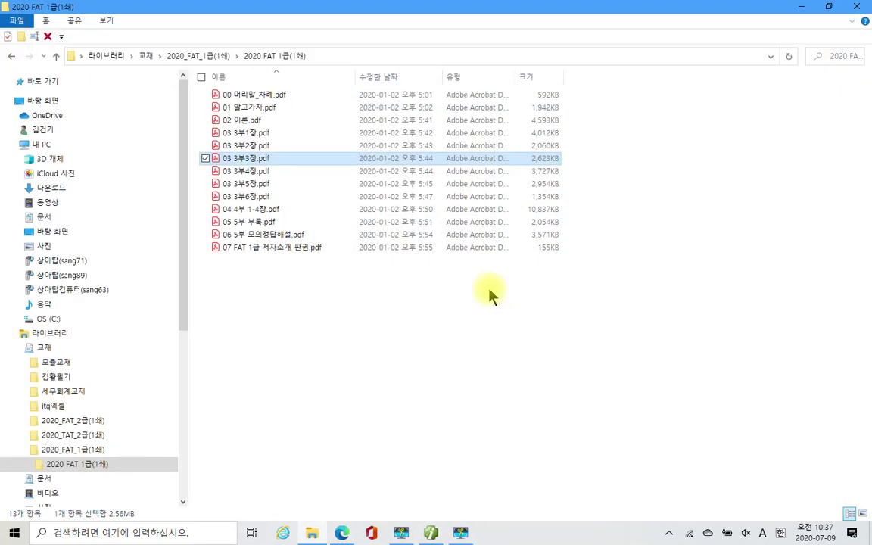
{"action": "double_click", "coordinate": [257, 172]}
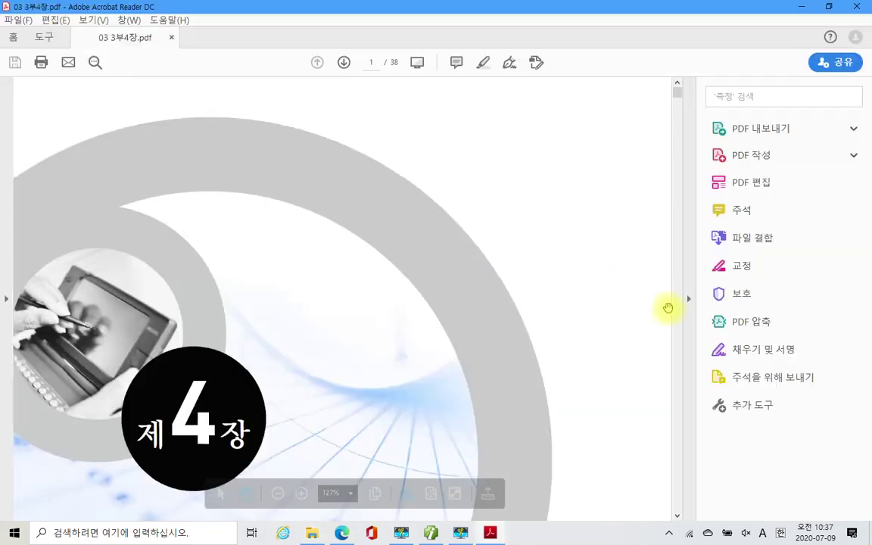
{"action": "left_click", "coordinate": [689, 301]}
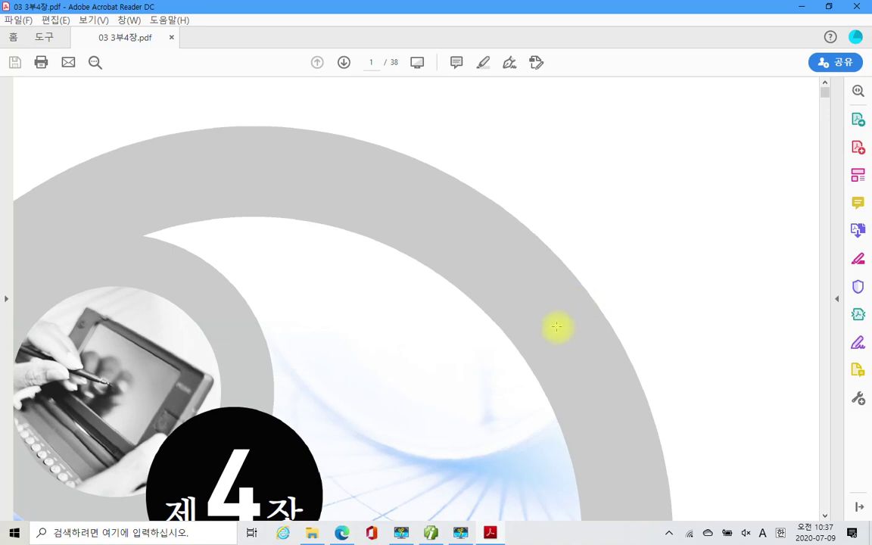
Highlight 매출세액 − 매입세액 in the 부가가치세 납부세액 formula on page 3.
{"action": "scroll", "coordinate": [556, 326], "scroll_direction": "down", "scroll_amount": 15}
{"action": "scroll", "coordinate": [556, 326], "scroll_direction": "up", "scroll_amount": 4}
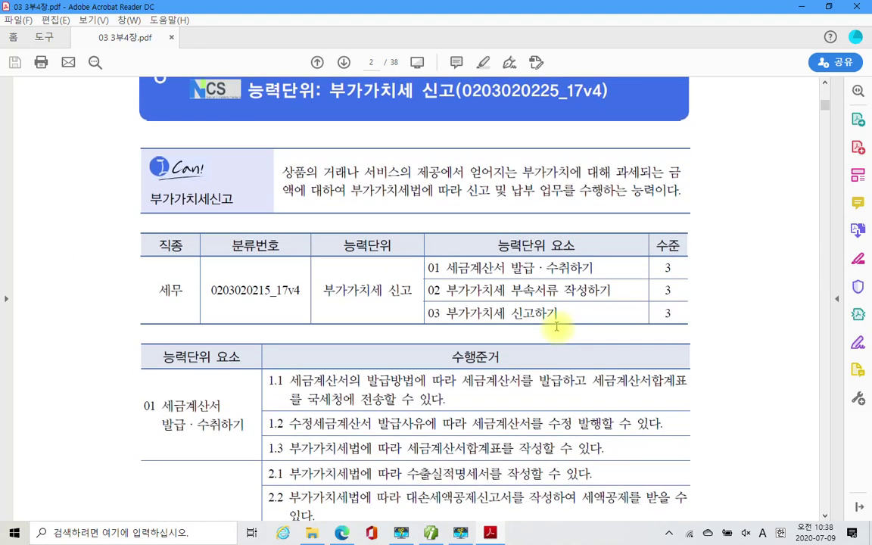
{"action": "scroll", "coordinate": [556, 324], "scroll_direction": "down", "scroll_amount": 4}
{"action": "scroll", "coordinate": [556, 324], "scroll_direction": "down", "scroll_amount": 5}
{"action": "scroll", "coordinate": [557, 327], "scroll_direction": "down", "scroll_amount": 10}
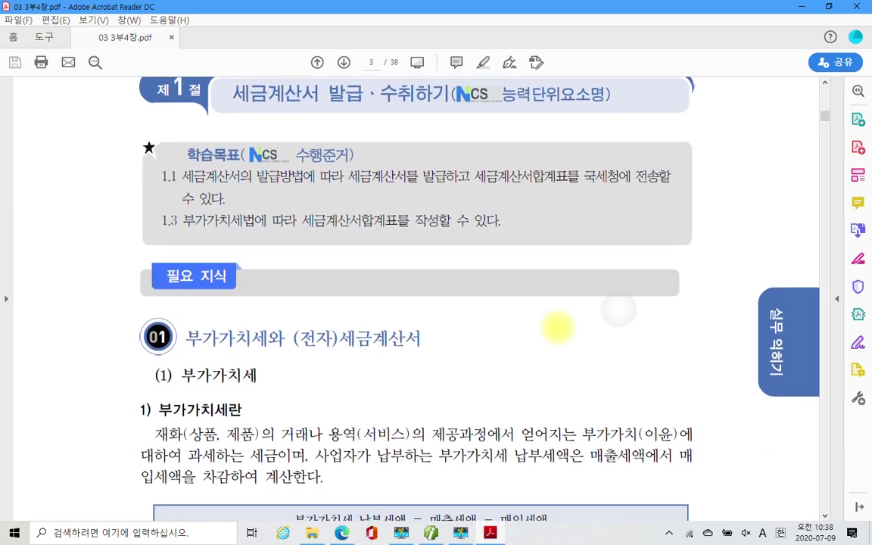
{"action": "scroll", "coordinate": [556, 326], "scroll_direction": "down", "scroll_amount": 3}
{"action": "scroll", "coordinate": [556, 326], "scroll_direction": "down", "scroll_amount": 1}
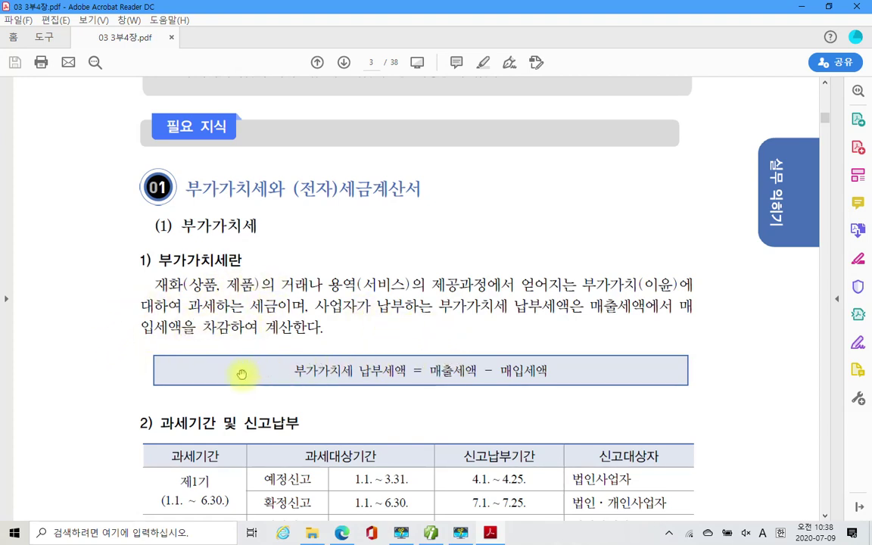
{"action": "scroll", "coordinate": [259, 361], "scroll_direction": "down", "scroll_amount": 3}
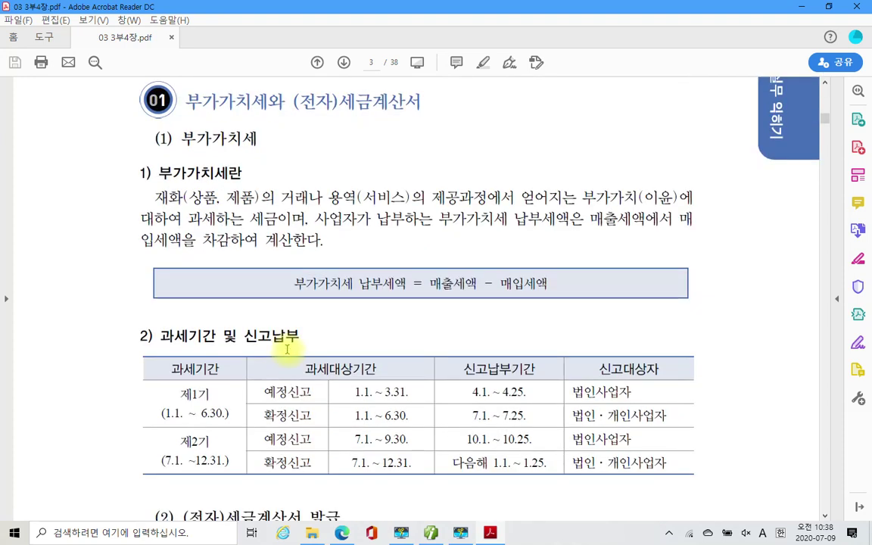
{"action": "scroll", "coordinate": [288, 349], "scroll_direction": "down", "scroll_amount": 1}
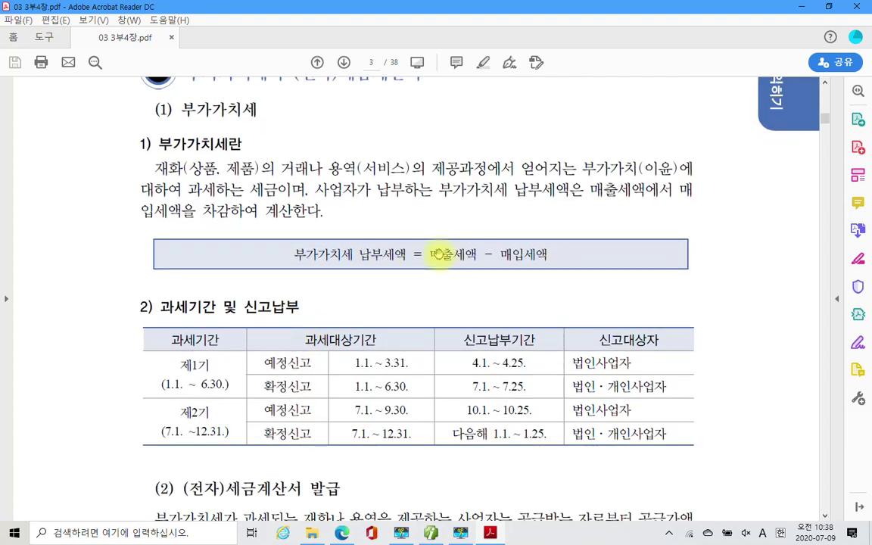
{"action": "left_click_drag", "start_coordinate": [427, 255], "coordinate": [535, 257]}
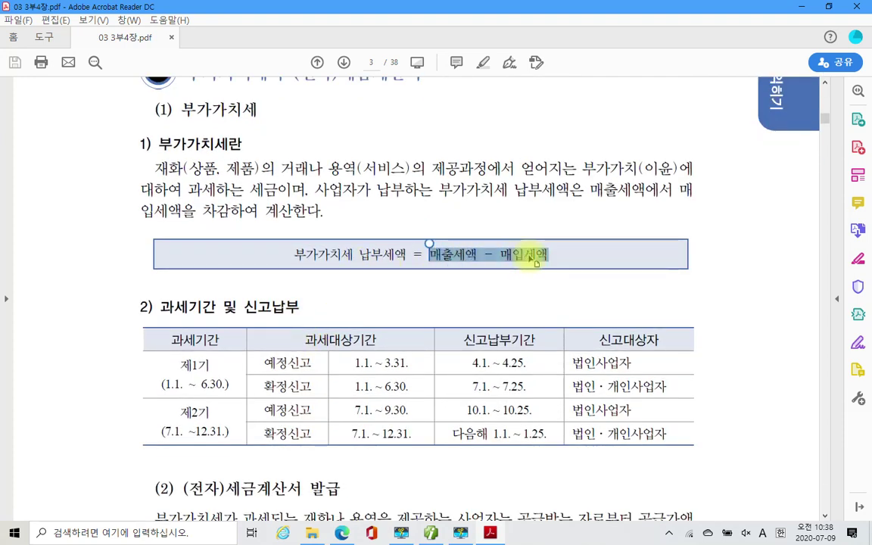
{"action": "right_click", "coordinate": [536, 260]}
{"action": "left_click", "coordinate": [562, 294]}
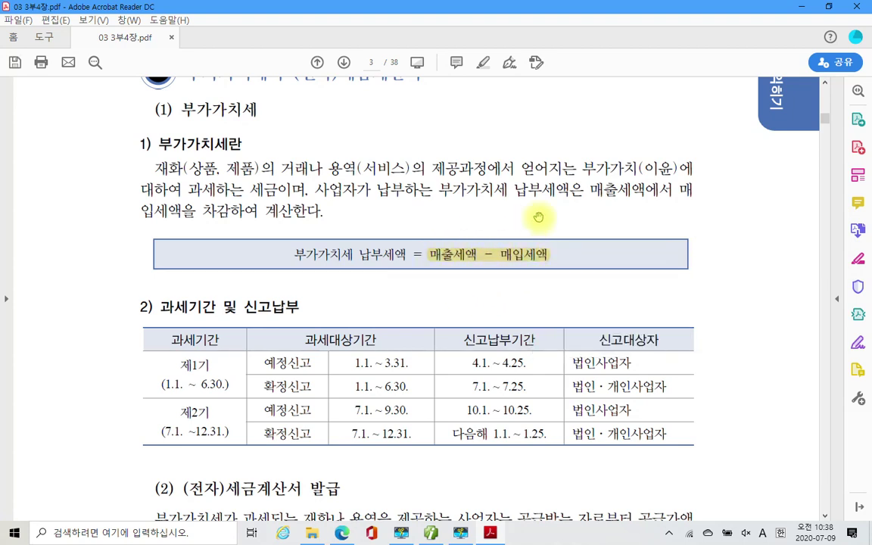
Highlight the 4.25. deadline in the 제1기 예정신고 row of the 과세기간 및 신고납부 table.
{"action": "scroll", "coordinate": [511, 279], "scroll_direction": "down", "scroll_amount": 1}
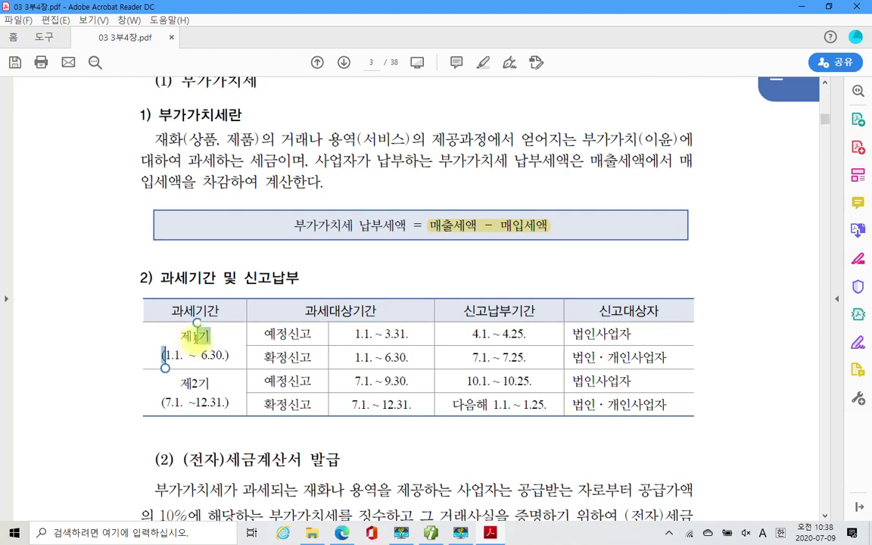
{"action": "left_click_drag", "start_coordinate": [190, 336], "coordinate": [163, 357]}
{"action": "left_click", "coordinate": [181, 393]}
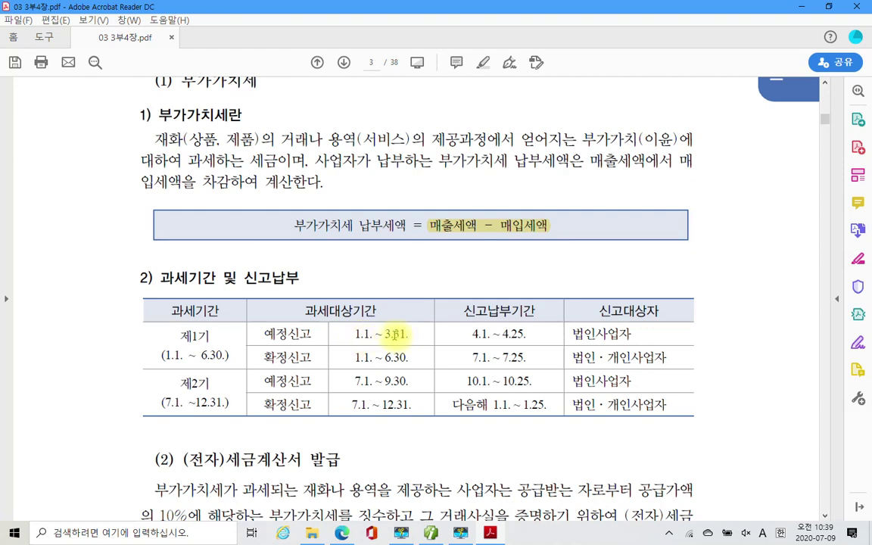
{"action": "double_click", "coordinate": [510, 334]}
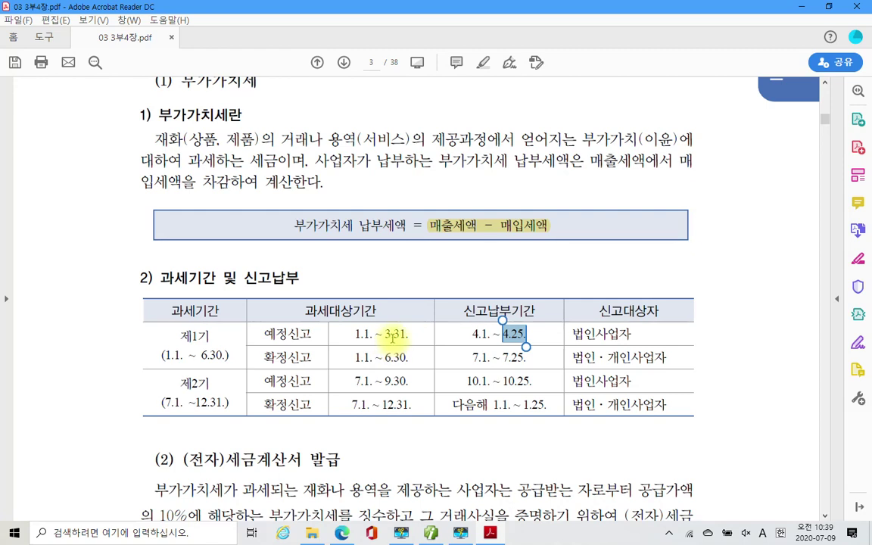
{"action": "right_click", "coordinate": [514, 346]}
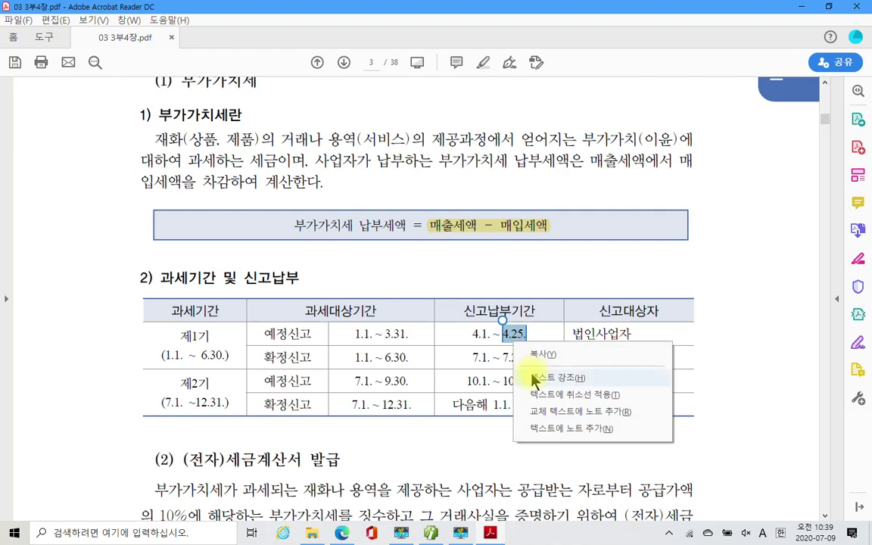
{"action": "left_click", "coordinate": [530, 375]}
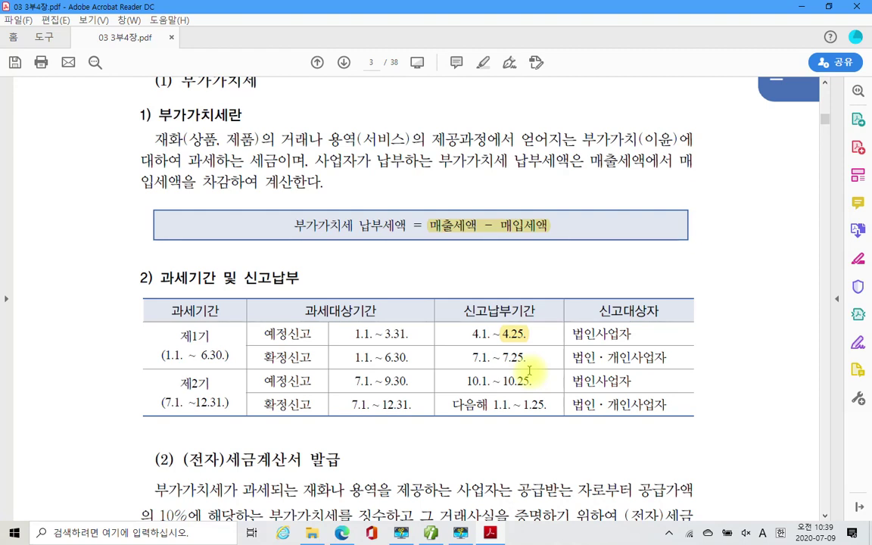
Highlight 6.30., 7.25. and 개인사업자 in the 제1기 확정신고 row of the tax period table.
{"action": "left_click_drag", "start_coordinate": [381, 357], "coordinate": [408, 358]}
{"action": "right_click", "coordinate": [399, 359]}
{"action": "left_click", "coordinate": [419, 393]}
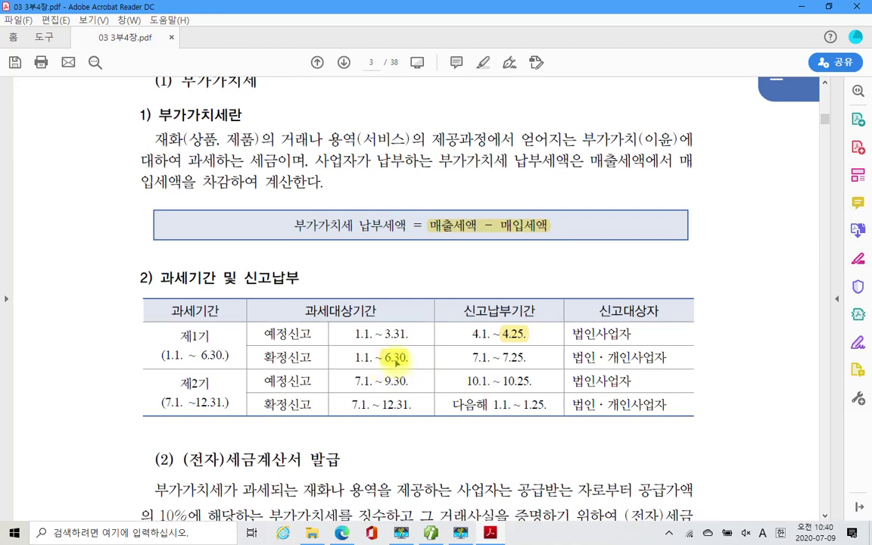
{"action": "left_click_drag", "start_coordinate": [502, 356], "coordinate": [523, 357]}
{"action": "right_click", "coordinate": [518, 361]}
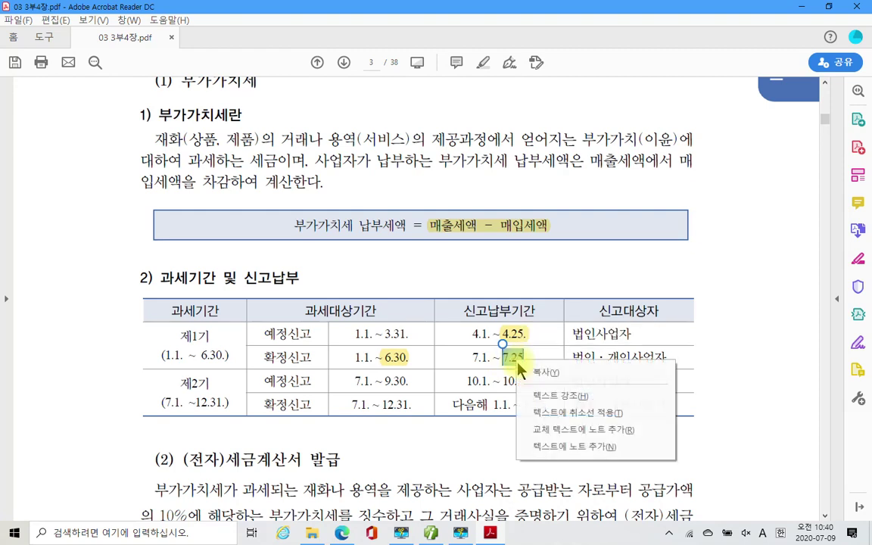
{"action": "left_click", "coordinate": [549, 405]}
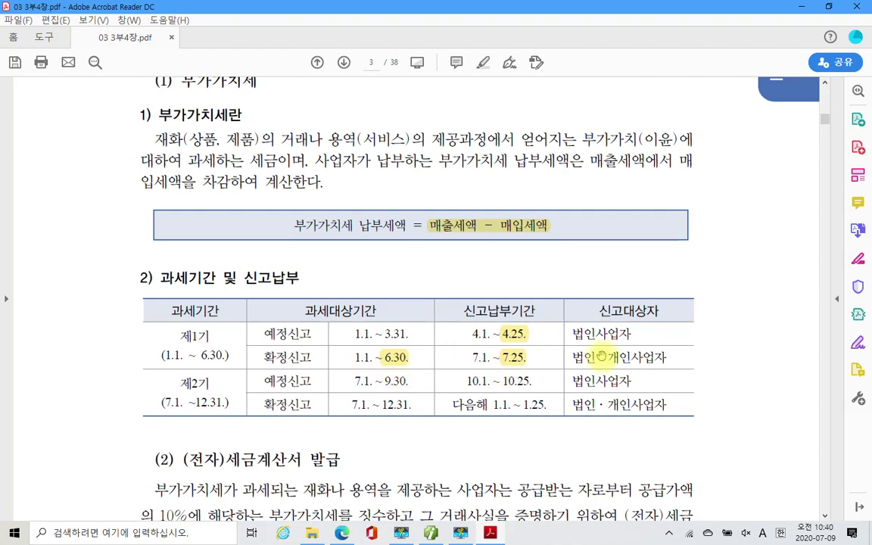
{"action": "left_click_drag", "start_coordinate": [608, 356], "coordinate": [668, 358]}
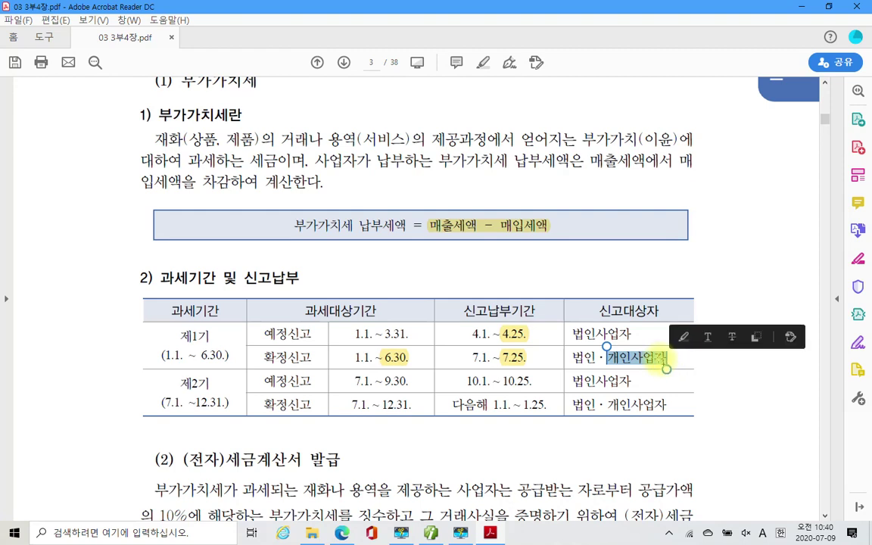
{"action": "right_click", "coordinate": [660, 361]}
{"action": "left_click", "coordinate": [695, 395]}
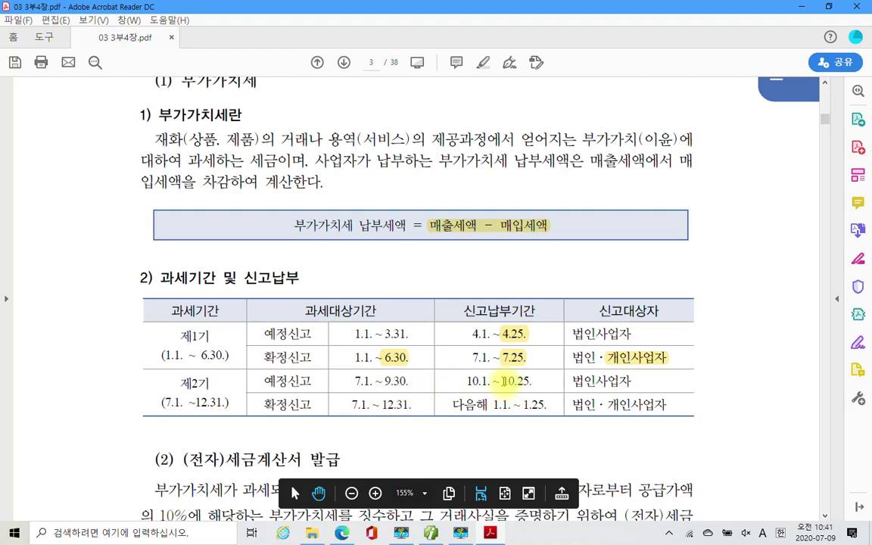
Highlight the 제2기 filing deadlines, 10.25. in the 예정신고 row and 1.25. in the 확정신고 row.
{"action": "left_click_drag", "start_coordinate": [504, 380], "coordinate": [530, 382]}
{"action": "right_click", "coordinate": [528, 385]}
{"action": "left_click", "coordinate": [560, 418]}
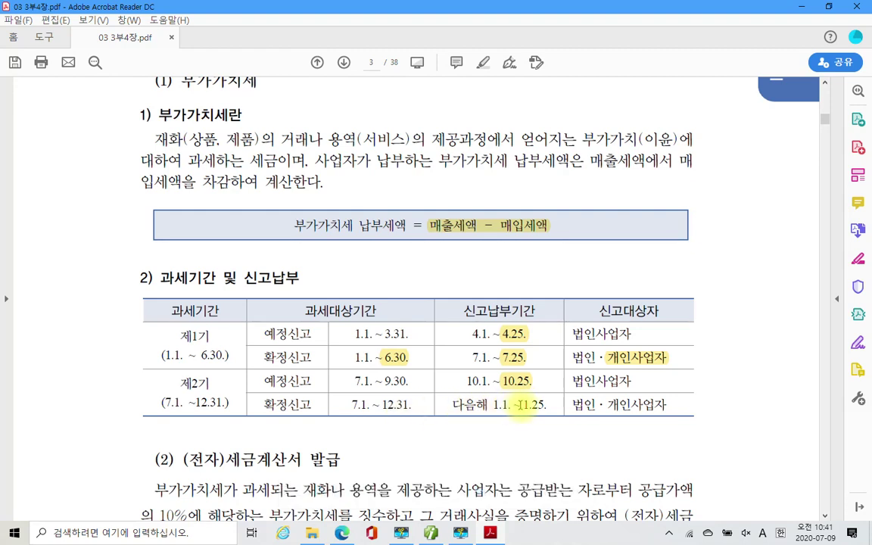
{"action": "left_click_drag", "start_coordinate": [522, 405], "coordinate": [546, 404]}
{"action": "right_click", "coordinate": [541, 409]}
{"action": "left_click", "coordinate": [584, 447]}
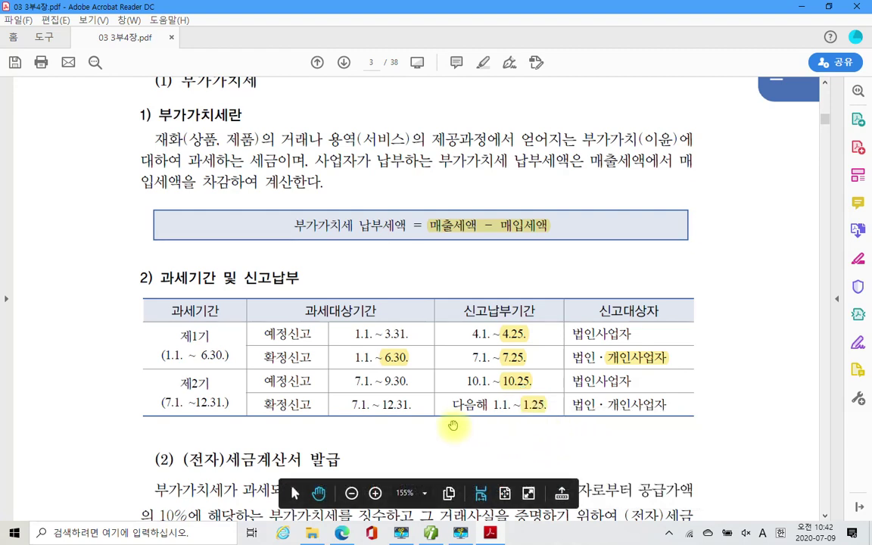
{"action": "scroll", "coordinate": [452, 425], "scroll_direction": "down", "scroll_amount": 2}
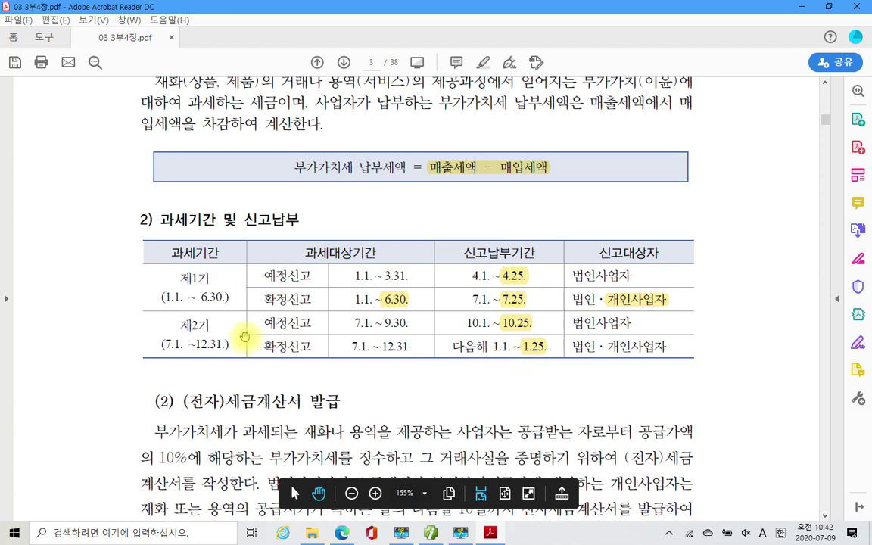
Box the 과세기간 및 신고납부 heading in red and temporarily mark 확정신고, both 법인 entries and 개인사업자 in its table.
{"action": "left_click_drag", "start_coordinate": [161, 206], "coordinate": [306, 232]}
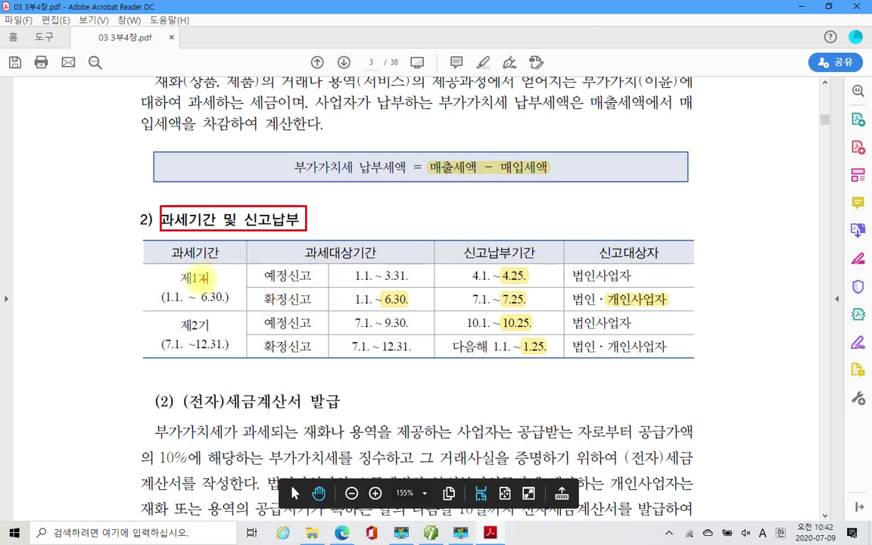
{"action": "left_click_drag", "start_coordinate": [255, 306], "coordinate": [311, 305]}
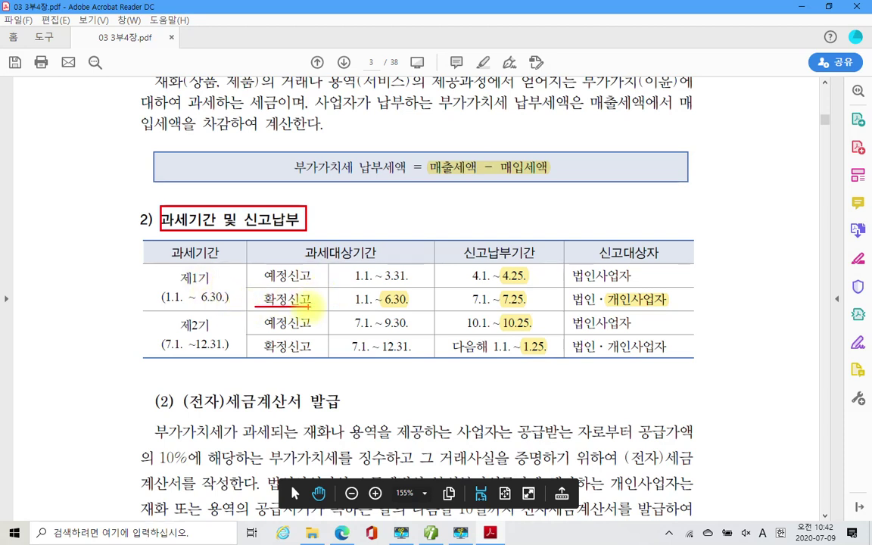
{"action": "mouse_move", "coordinate": [600, 307]}
{"action": "left_mouse_down"}
{"action": "mouse_move", "coordinate": [566, 306]}
{"action": "mouse_move", "coordinate": [600, 298]}
{"action": "left_mouse_up"}
{"action": "mouse_move", "coordinate": [593, 354]}
{"action": "left_mouse_down"}
{"action": "mouse_move", "coordinate": [575, 354]}
{"action": "mouse_move", "coordinate": [571, 344]}
{"action": "mouse_move", "coordinate": [584, 356]}
{"action": "mouse_move", "coordinate": [598, 348]}
{"action": "left_mouse_up"}
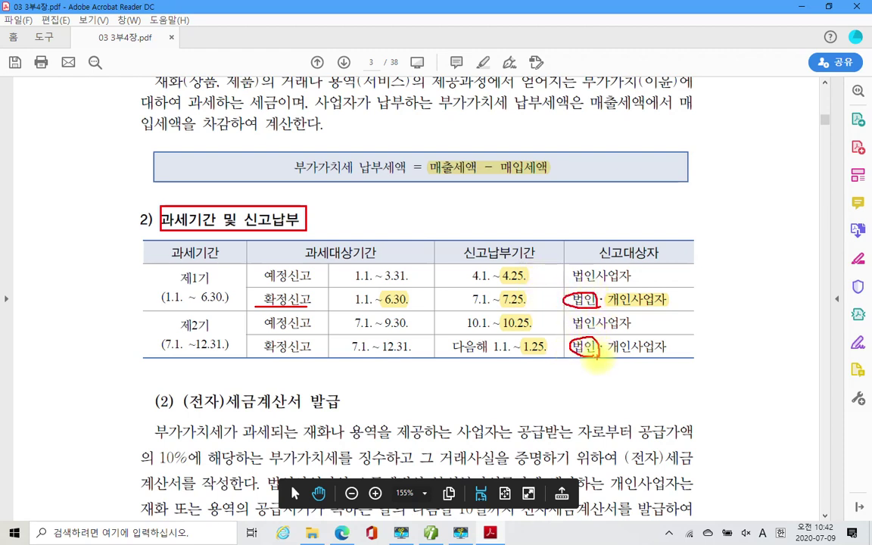
{"action": "left_click_drag", "start_coordinate": [613, 307], "coordinate": [654, 307]}
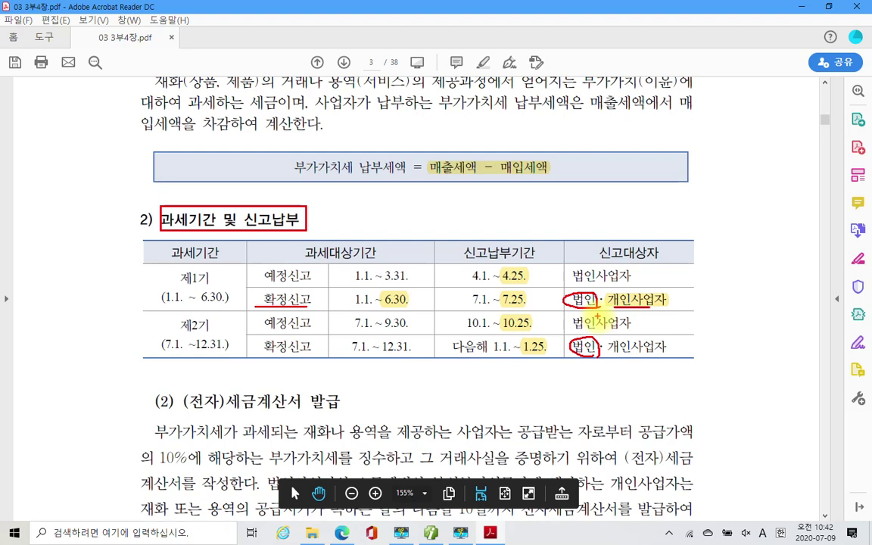
{"action": "key", "text": "Escape"}
Highlight the 매입매출전표 입력 section heading on page 4.
{"action": "scroll", "coordinate": [144, 340], "scroll_direction": "down", "scroll_amount": 3}
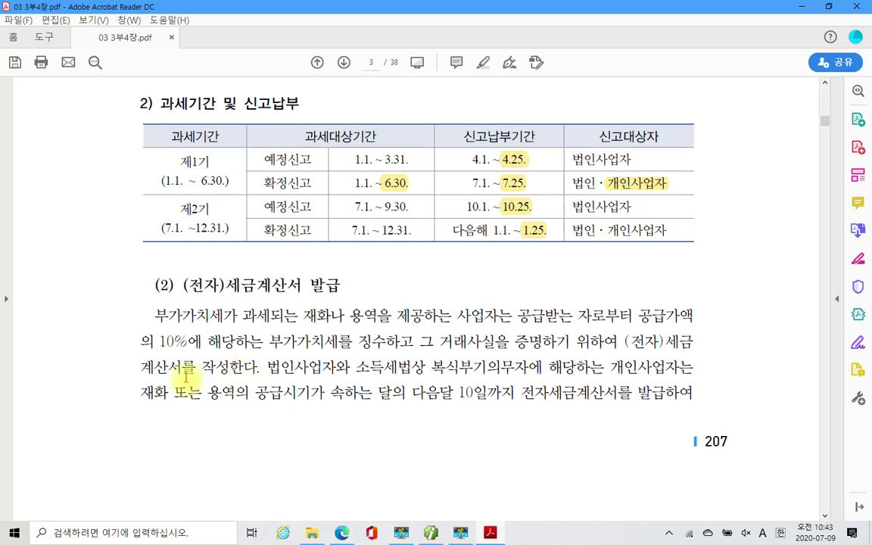
{"action": "scroll", "coordinate": [187, 378], "scroll_direction": "down", "scroll_amount": 5}
{"action": "scroll", "coordinate": [186, 377], "scroll_direction": "down", "scroll_amount": 4}
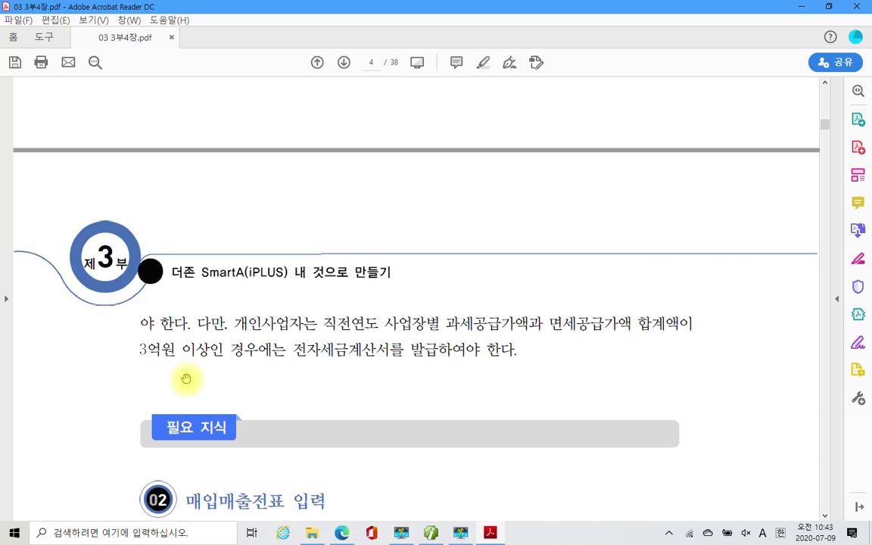
{"action": "scroll", "coordinate": [185, 377], "scroll_direction": "down", "scroll_amount": 5}
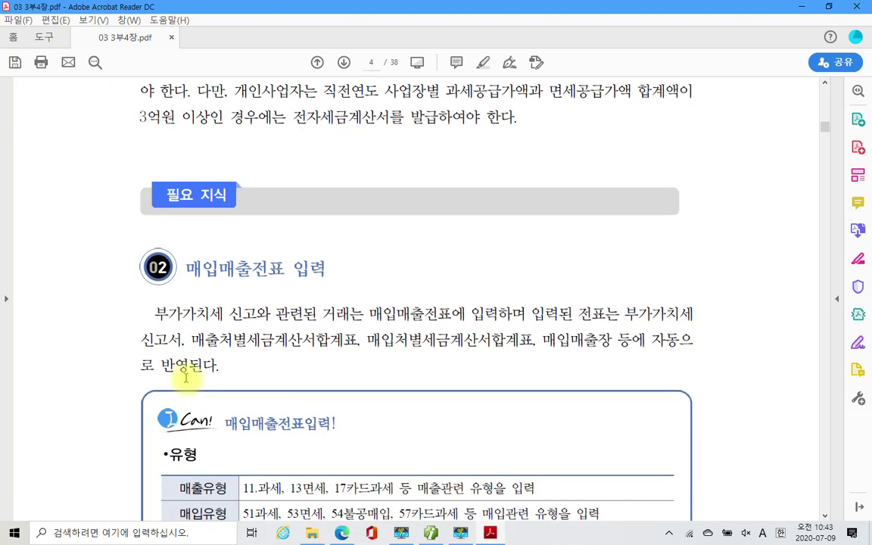
{"action": "scroll", "coordinate": [185, 378], "scroll_direction": "down", "scroll_amount": 2}
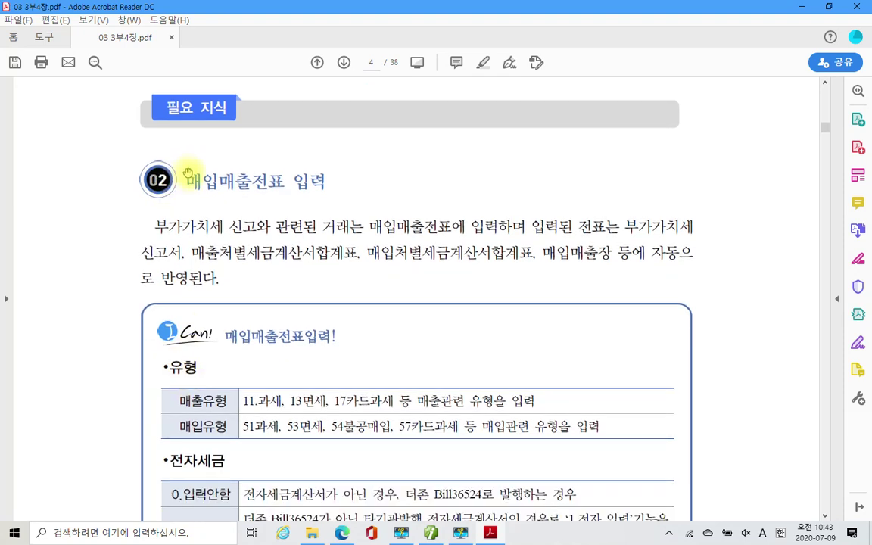
{"action": "left_click_drag", "start_coordinate": [189, 180], "coordinate": [326, 180]}
{"action": "right_click", "coordinate": [311, 182]}
{"action": "left_click", "coordinate": [351, 217]}
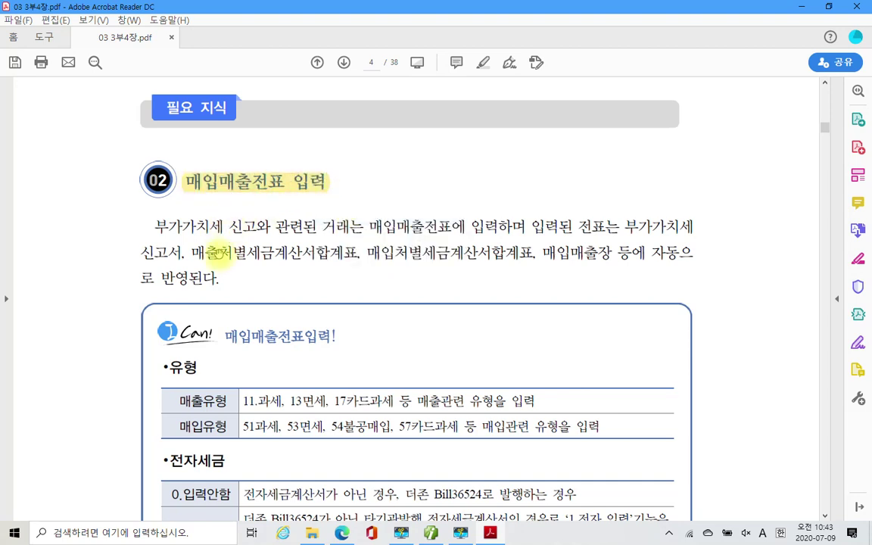
Box the 유형 heading in the 매입매출전표입력 section in red and draw a star beside it.
{"action": "scroll", "coordinate": [218, 249], "scroll_direction": "down", "scroll_amount": 3}
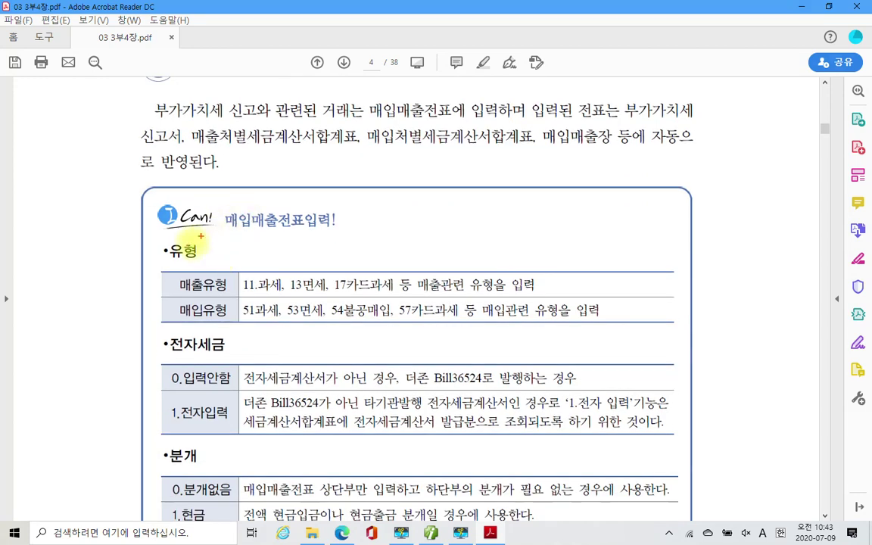
{"action": "left_click_drag", "start_coordinate": [146, 241], "coordinate": [210, 268]}
{"action": "mouse_move", "coordinate": [83, 258]}
{"action": "left_mouse_down"}
{"action": "mouse_move", "coordinate": [100, 235]}
{"action": "mouse_move", "coordinate": [100, 263]}
{"action": "mouse_move", "coordinate": [76, 247]}
{"action": "mouse_move", "coordinate": [115, 243]}
{"action": "mouse_move", "coordinate": [78, 267]}
{"action": "left_mouse_up"}
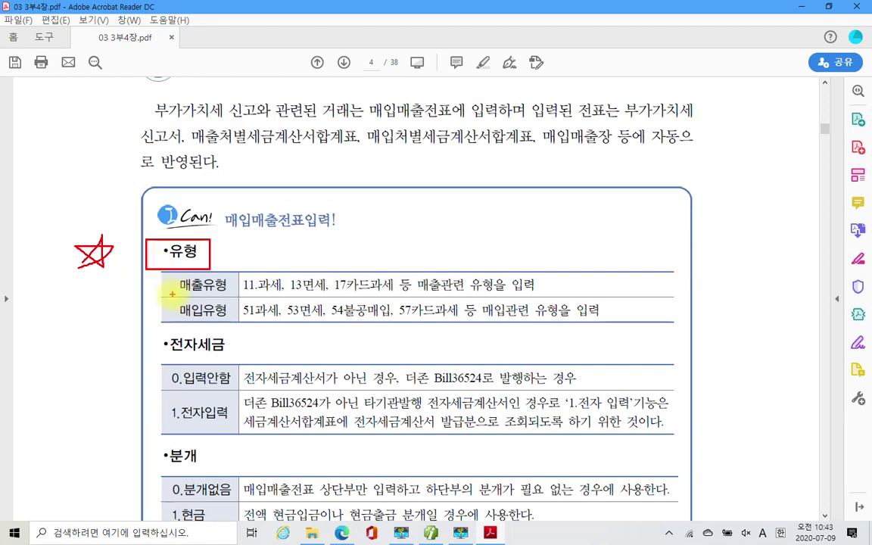
Underline 매출유형 and its types 11.과세, 13면세 and 17카드과세 in red.
{"action": "left_click_drag", "start_coordinate": [179, 294], "coordinate": [218, 294]}
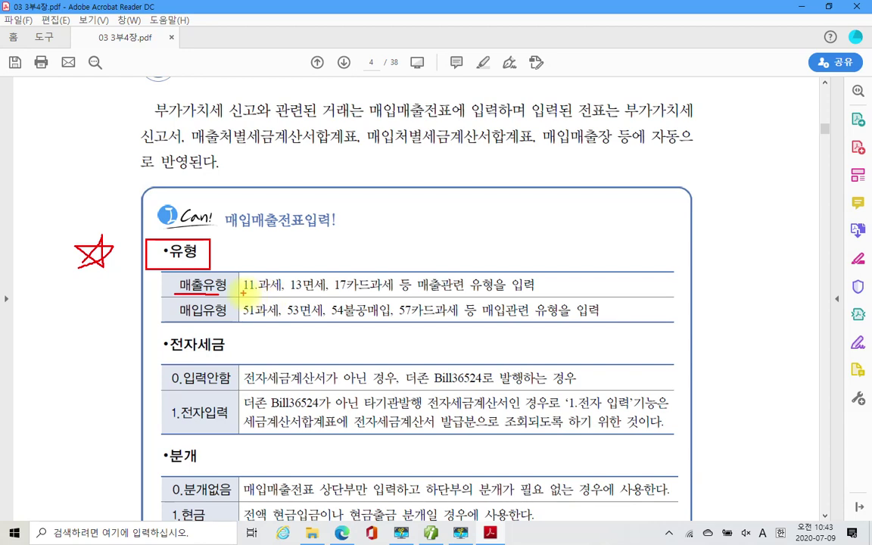
{"action": "left_click_drag", "start_coordinate": [243, 294], "coordinate": [381, 295]}
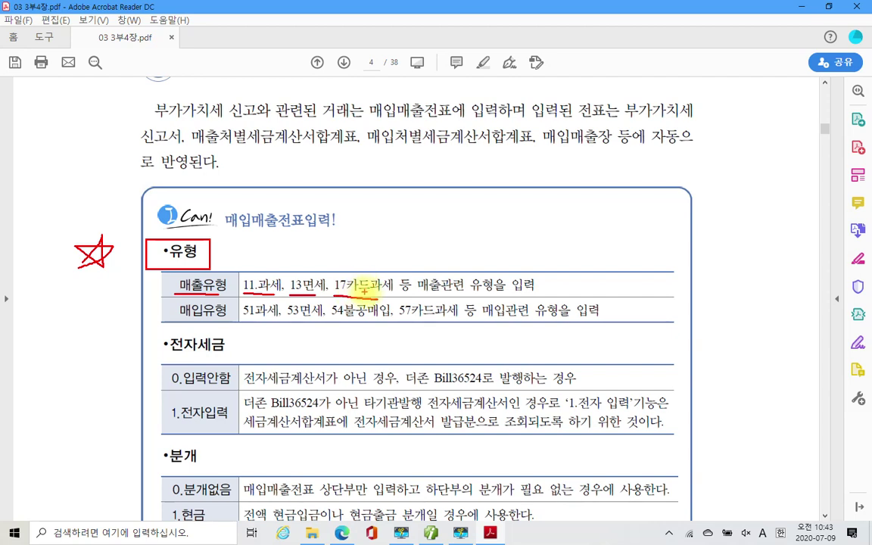
{"action": "left_click_drag", "start_coordinate": [363, 292], "coordinate": [378, 298]}
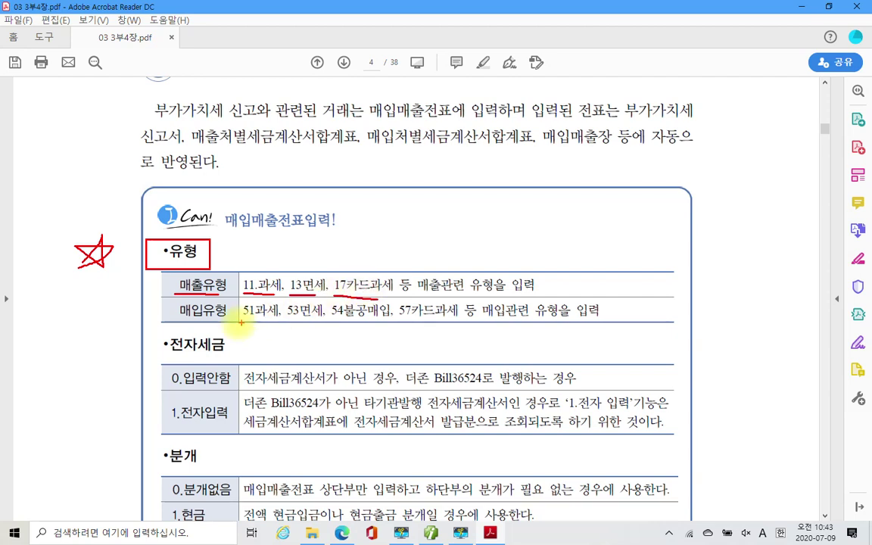
Underline 매입유형 with its types 51과세, 53면세, 54불공매입 and 57카드과세, and circle the types of both rows.
{"action": "left_click_drag", "start_coordinate": [172, 319], "coordinate": [231, 321]}
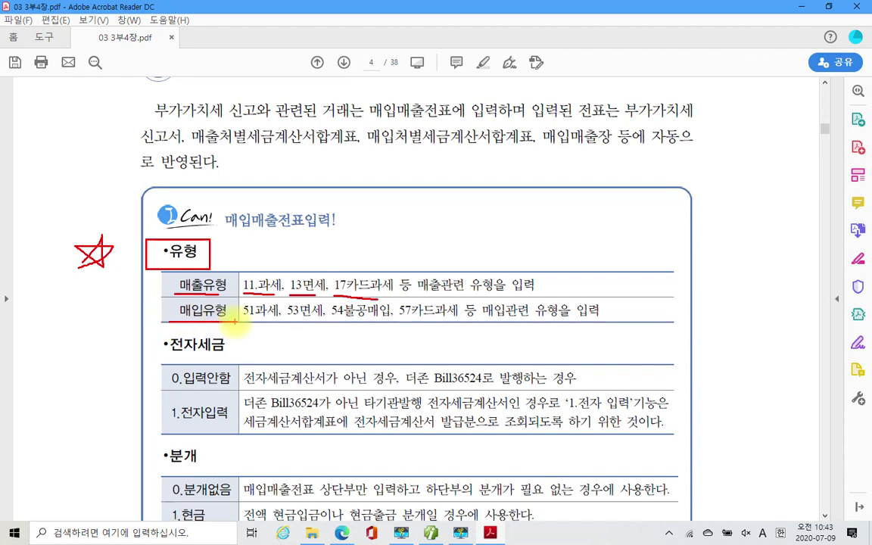
{"action": "left_click_drag", "start_coordinate": [243, 320], "coordinate": [312, 320]}
{"action": "left_click", "coordinate": [332, 318]}
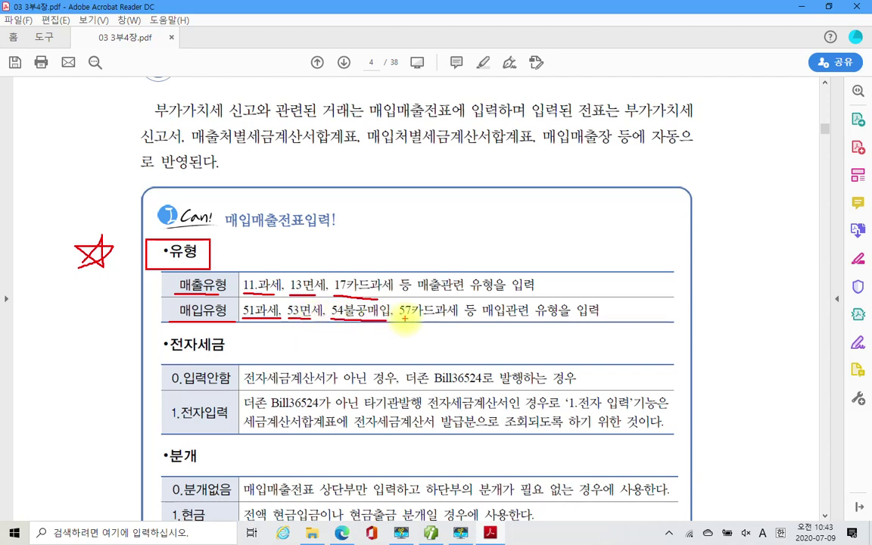
{"action": "left_click_drag", "start_coordinate": [400, 319], "coordinate": [457, 320]}
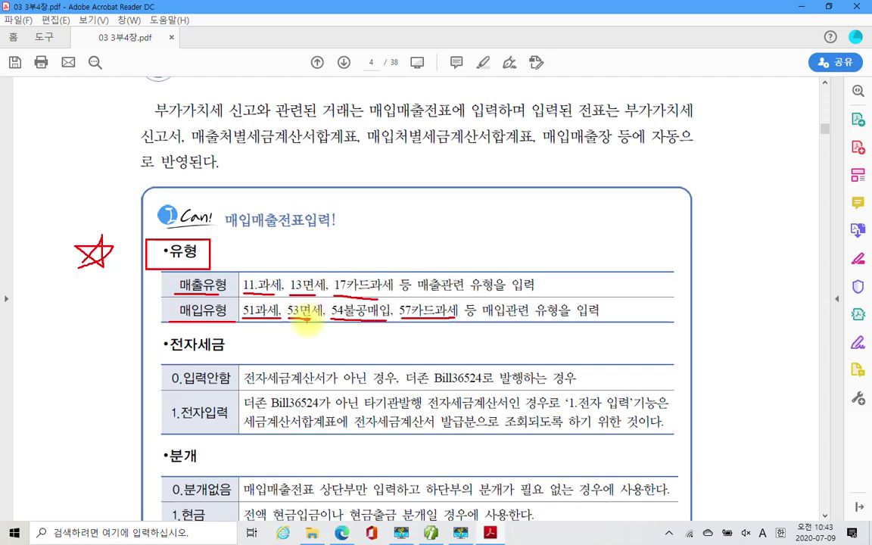
{"action": "mouse_move", "coordinate": [304, 322]}
{"action": "left_mouse_down"}
{"action": "mouse_move", "coordinate": [195, 298]}
{"action": "mouse_move", "coordinate": [404, 333]}
{"action": "mouse_move", "coordinate": [428, 355]}
{"action": "left_mouse_up"}
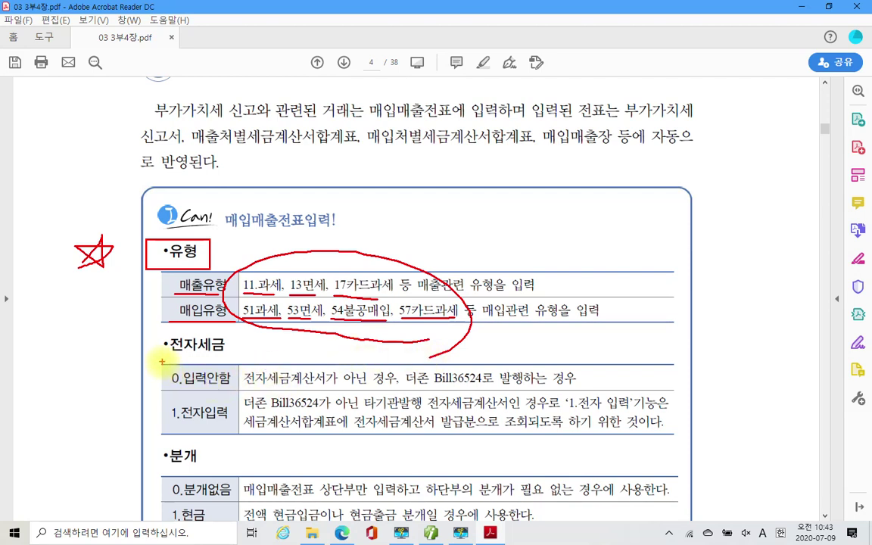
Circle the 전자세금 heading and temporarily mark its options 0.입력안함 and 1.전자입력 with underlines and circled numbers.
{"action": "mouse_move", "coordinate": [157, 350]}
{"action": "left_mouse_down"}
{"action": "mouse_move", "coordinate": [225, 352]}
{"action": "mouse_move", "coordinate": [233, 333]}
{"action": "mouse_move", "coordinate": [153, 331]}
{"action": "mouse_move", "coordinate": [155, 356]}
{"action": "left_mouse_up"}
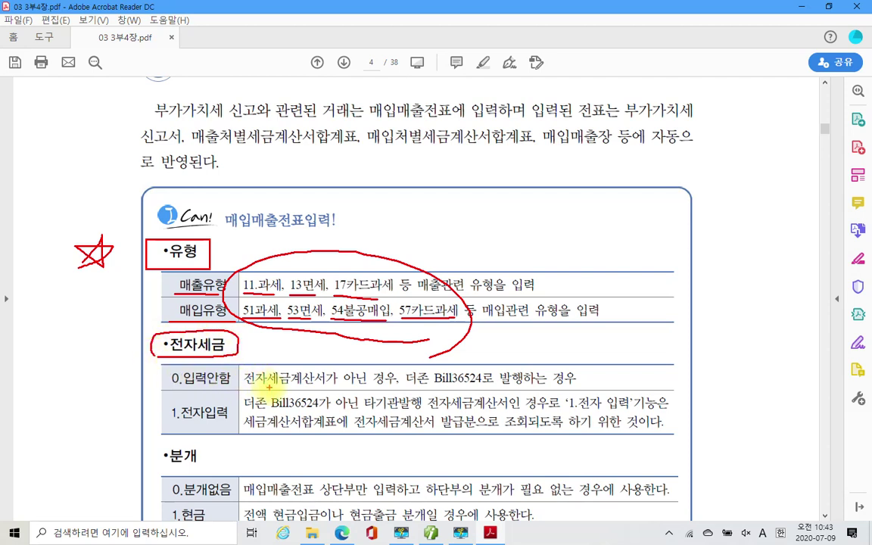
{"action": "left_click_drag", "start_coordinate": [184, 386], "coordinate": [229, 387]}
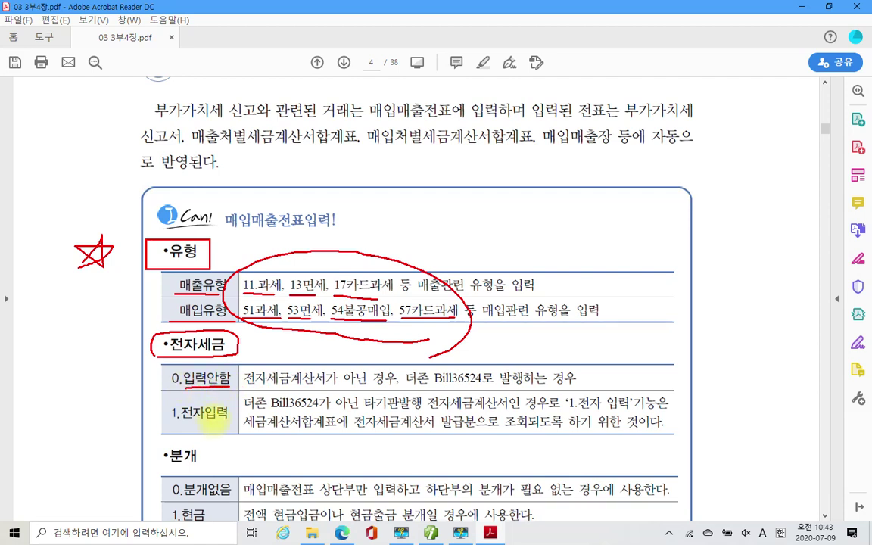
{"action": "left_click_drag", "start_coordinate": [170, 428], "coordinate": [230, 429]}
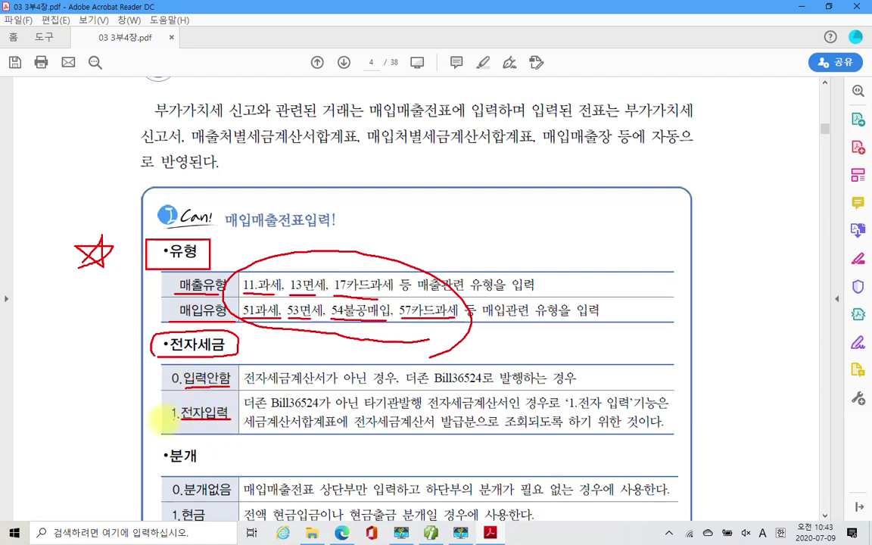
{"action": "mouse_move", "coordinate": [178, 407]}
{"action": "left_mouse_down"}
{"action": "mouse_move", "coordinate": [161, 414]}
{"action": "mouse_move", "coordinate": [181, 419]}
{"action": "left_mouse_up"}
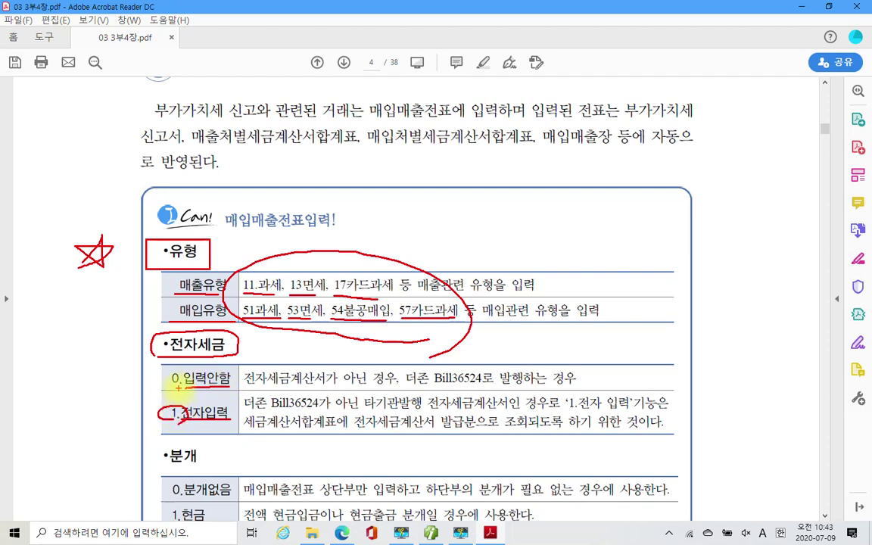
{"action": "mouse_move", "coordinate": [180, 371]}
{"action": "left_mouse_down"}
{"action": "mouse_move", "coordinate": [165, 379]}
{"action": "mouse_move", "coordinate": [176, 382]}
{"action": "mouse_move", "coordinate": [175, 370]}
{"action": "left_mouse_up"}
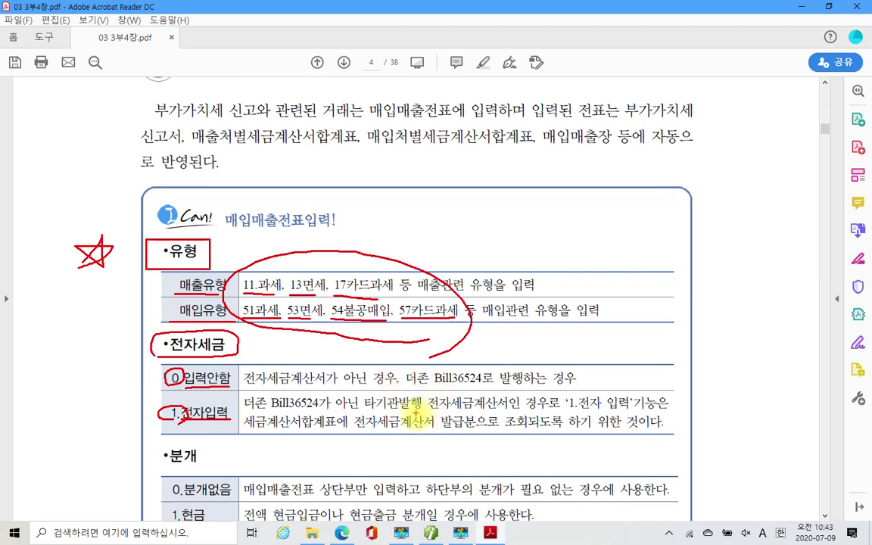
{"action": "key", "text": "Escape"}
Box the 분개 heading and mark its entry types, underlining 1.현금, 2.외상 and 4.카드 and boxing 3.혼합.
{"action": "scroll", "coordinate": [238, 249], "scroll_direction": "down", "scroll_amount": 3}
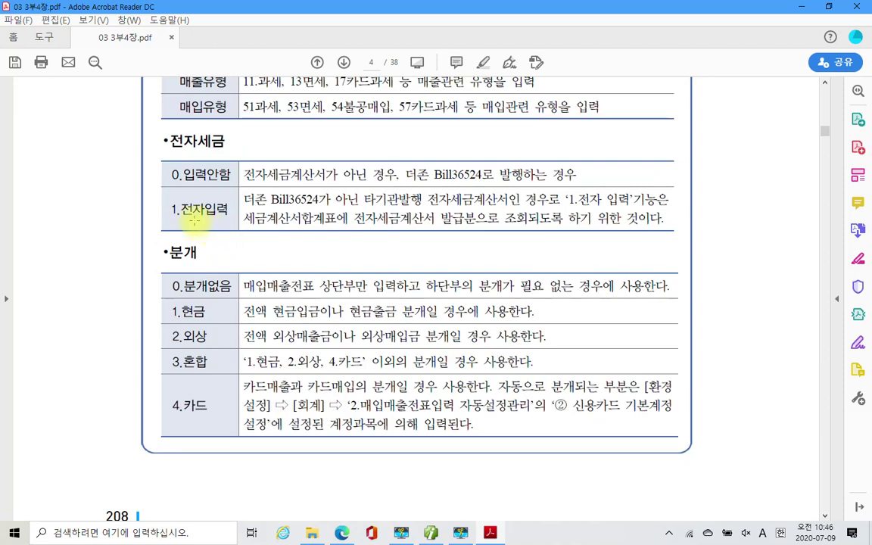
{"action": "left_click_drag", "start_coordinate": [157, 241], "coordinate": [208, 267]}
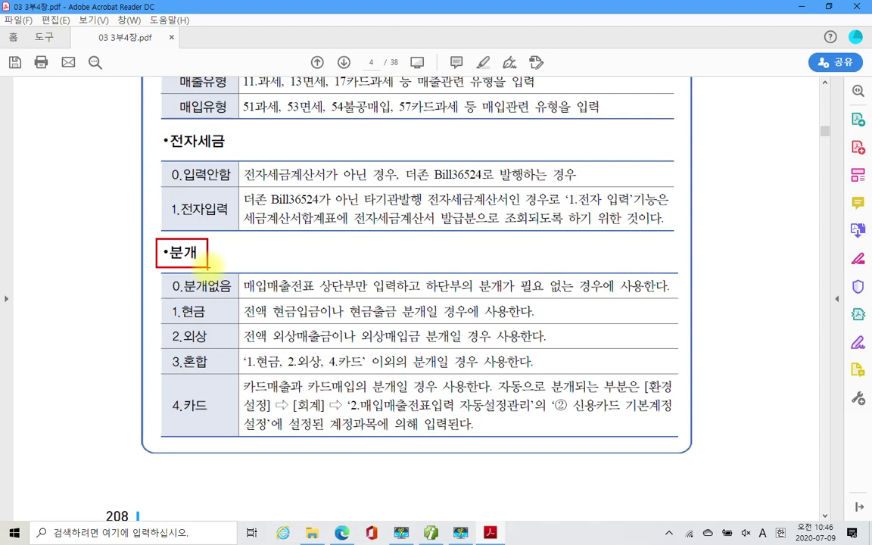
{"action": "mouse_move", "coordinate": [172, 320]}
{"action": "left_mouse_down"}
{"action": "mouse_move", "coordinate": [208, 321]}
{"action": "mouse_move", "coordinate": [210, 346]}
{"action": "left_mouse_up"}
{"action": "left_click_drag", "start_coordinate": [171, 416], "coordinate": [210, 416]}
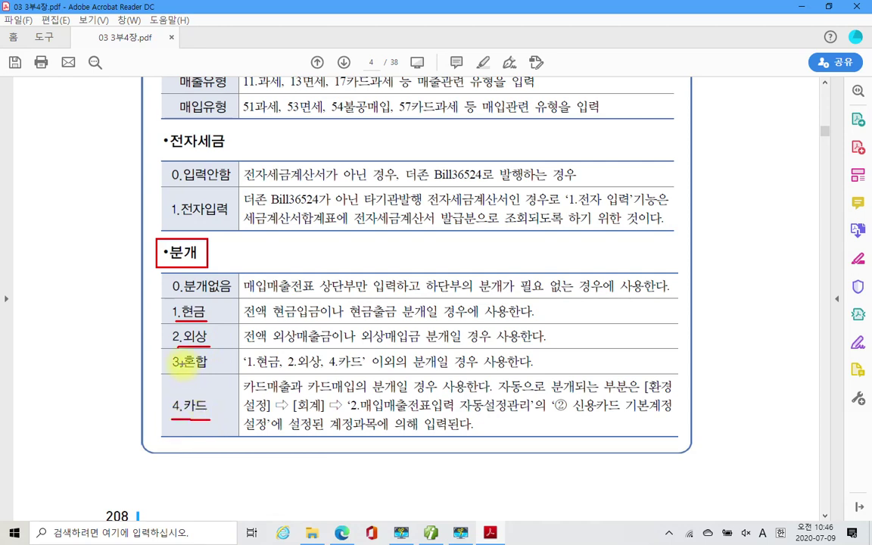
{"action": "mouse_move", "coordinate": [160, 348]}
{"action": "left_mouse_down"}
{"action": "mouse_move", "coordinate": [181, 369]}
{"action": "mouse_move", "coordinate": [218, 376]}
{"action": "left_mouse_up"}
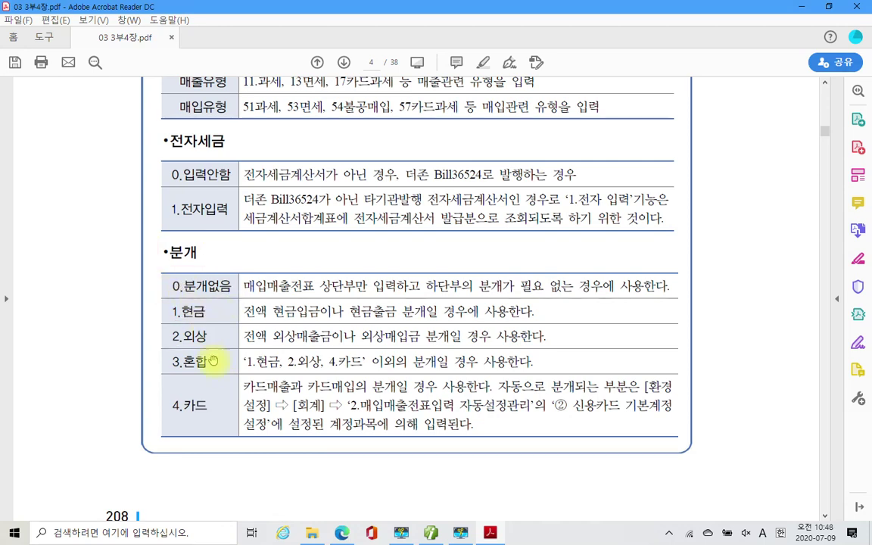
Box the 매출유형 heading on page 5 and underline codes 11 과세매출, 13 면세매출 and 17 카드과세매출 in red.
{"action": "scroll", "coordinate": [215, 365], "scroll_direction": "down", "scroll_amount": 2}
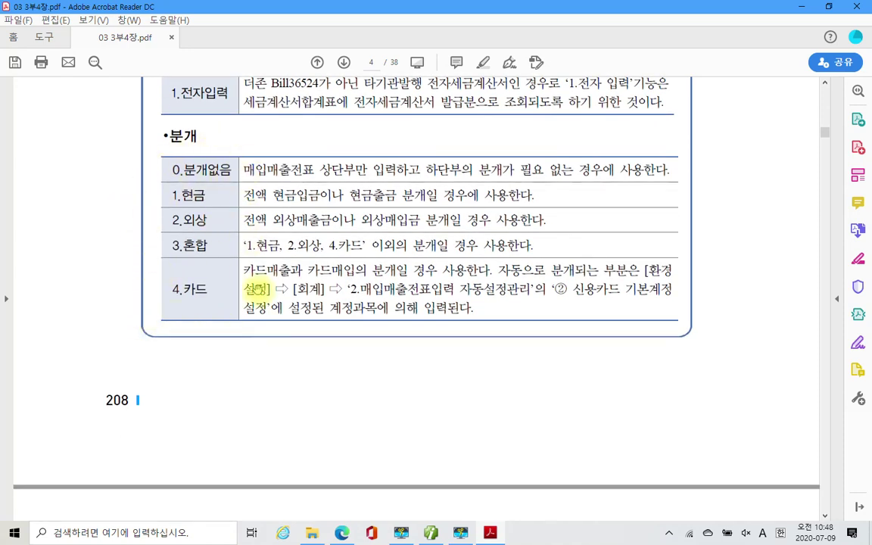
{"action": "scroll", "coordinate": [254, 358], "scroll_direction": "down", "scroll_amount": 10}
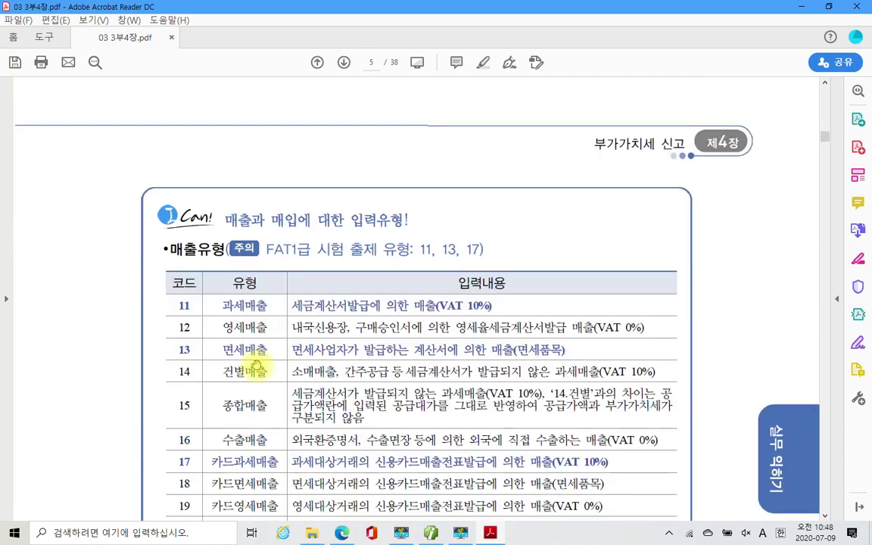
{"action": "scroll", "coordinate": [256, 363], "scroll_direction": "down", "scroll_amount": 1}
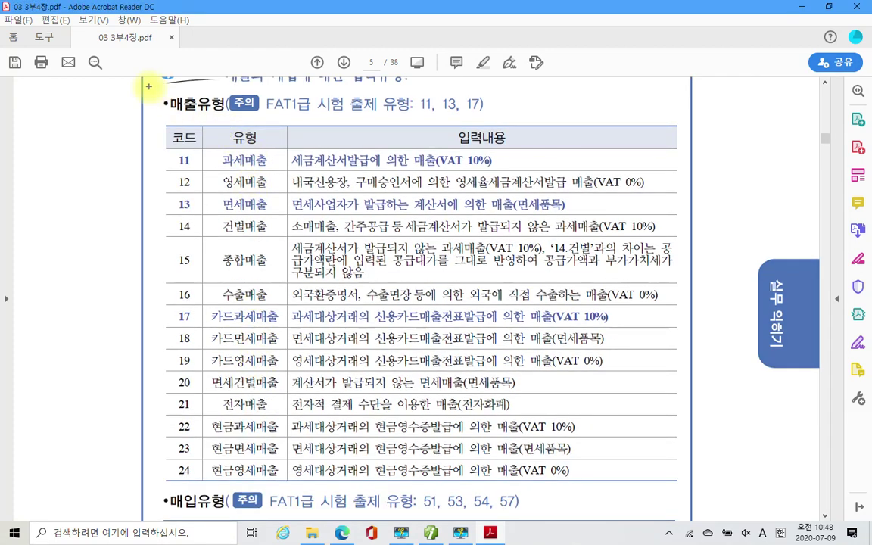
{"action": "left_click_drag", "start_coordinate": [149, 79], "coordinate": [244, 115]}
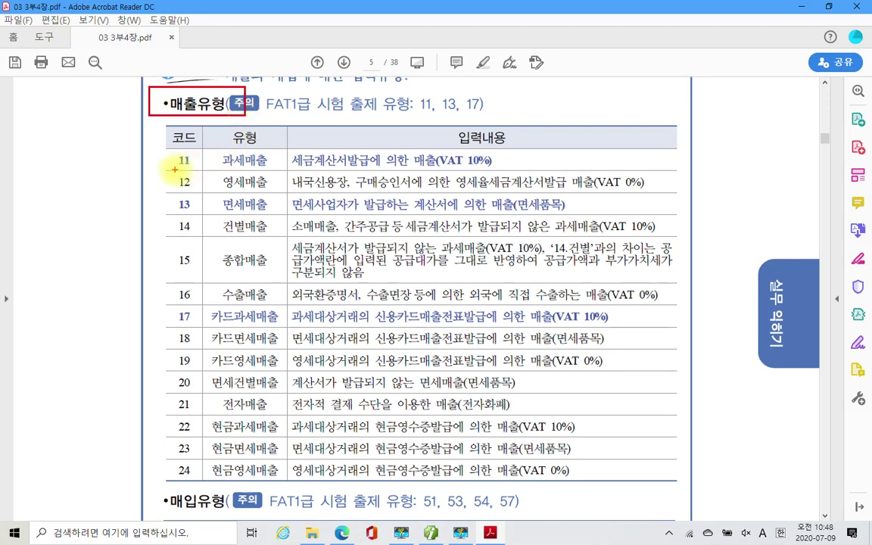
{"action": "left_click_drag", "start_coordinate": [161, 170], "coordinate": [266, 170]}
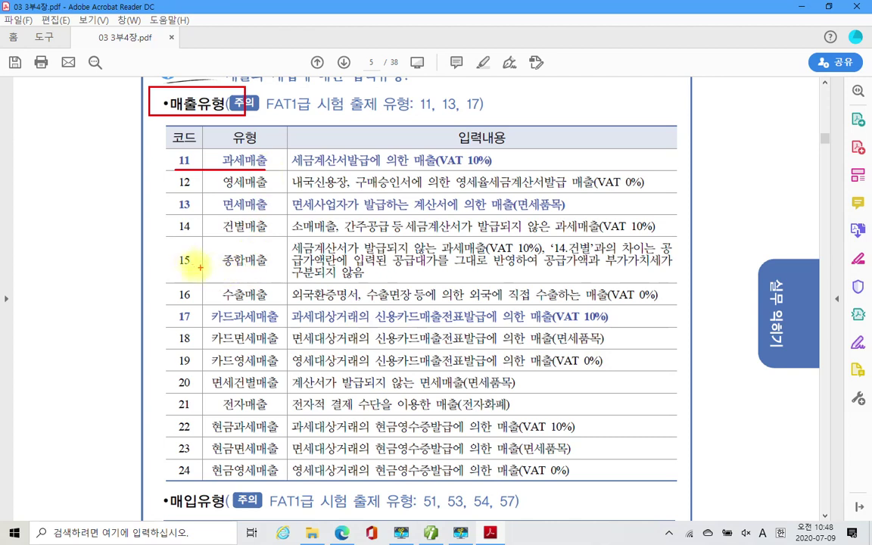
{"action": "left_click_drag", "start_coordinate": [173, 213], "coordinate": [260, 212]}
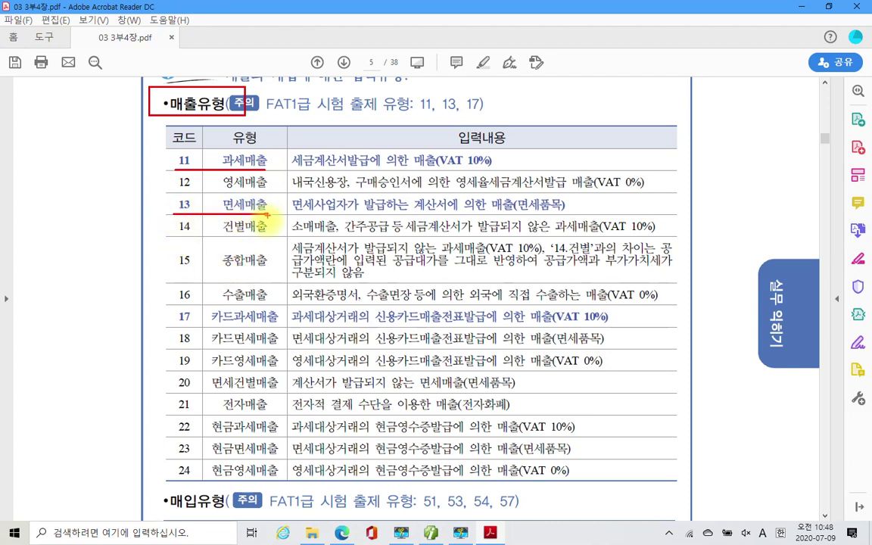
{"action": "left_click_drag", "start_coordinate": [174, 326], "coordinate": [286, 326]}
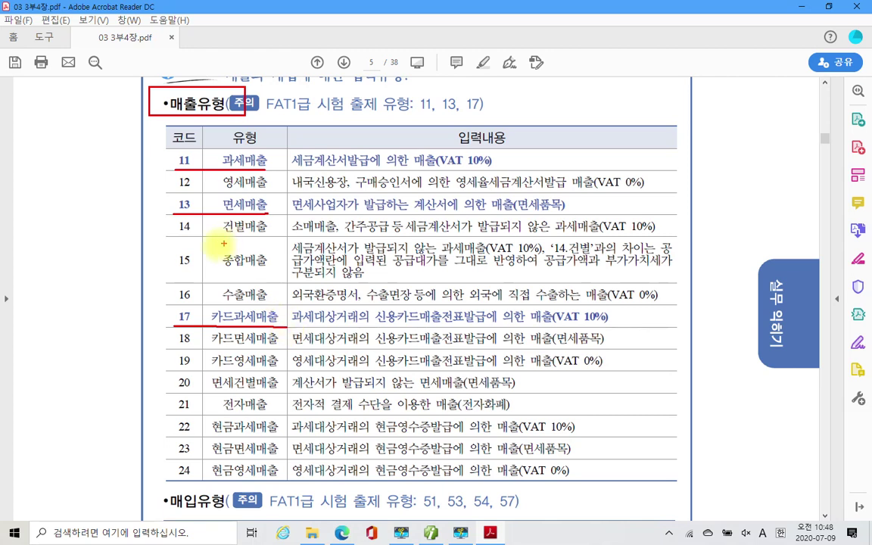
Switch the drawing pen to blue and circle code 14 in the 건별매출 row.
{"action": "key", "text": "b"}
{"action": "mouse_move", "coordinate": [189, 239]}
{"action": "left_mouse_down"}
{"action": "mouse_move", "coordinate": [180, 238]}
{"action": "mouse_move", "coordinate": [180, 218]}
{"action": "mouse_move", "coordinate": [191, 237]}
{"action": "left_mouse_up"}
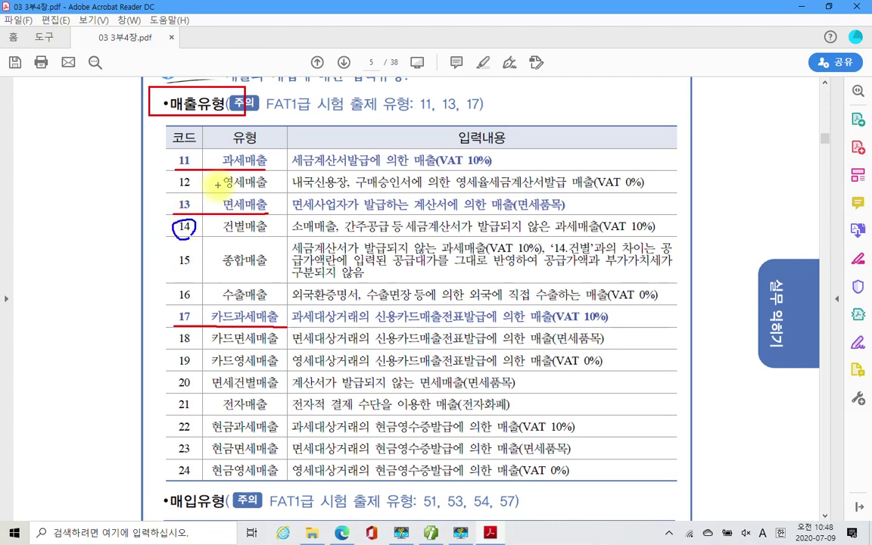
Box 세금계산서발급에 의한 매출 in the code 11 row in blue and underline 10%.
{"action": "left_click_drag", "start_coordinate": [203, 170], "coordinate": [177, 170]}
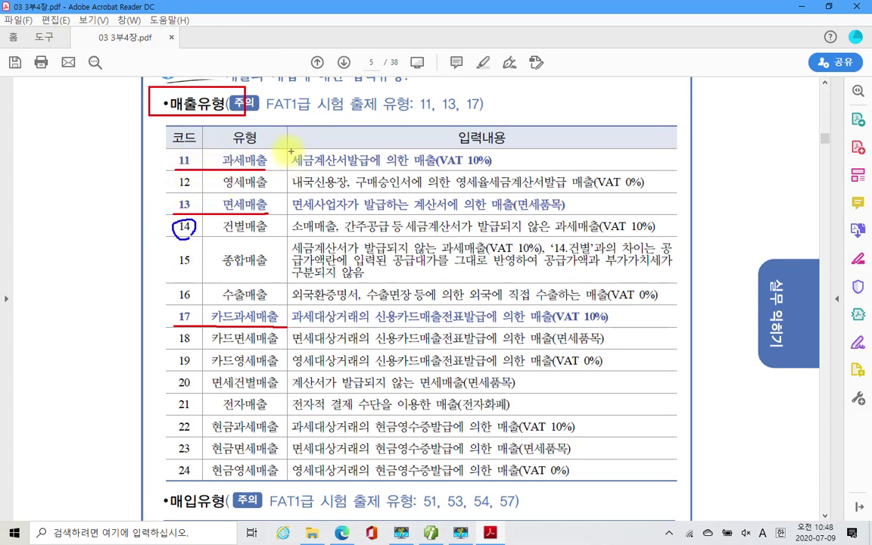
{"action": "mouse_move", "coordinate": [287, 150]}
{"action": "left_mouse_down"}
{"action": "mouse_move", "coordinate": [340, 165]}
{"action": "mouse_move", "coordinate": [436, 172]}
{"action": "left_mouse_up"}
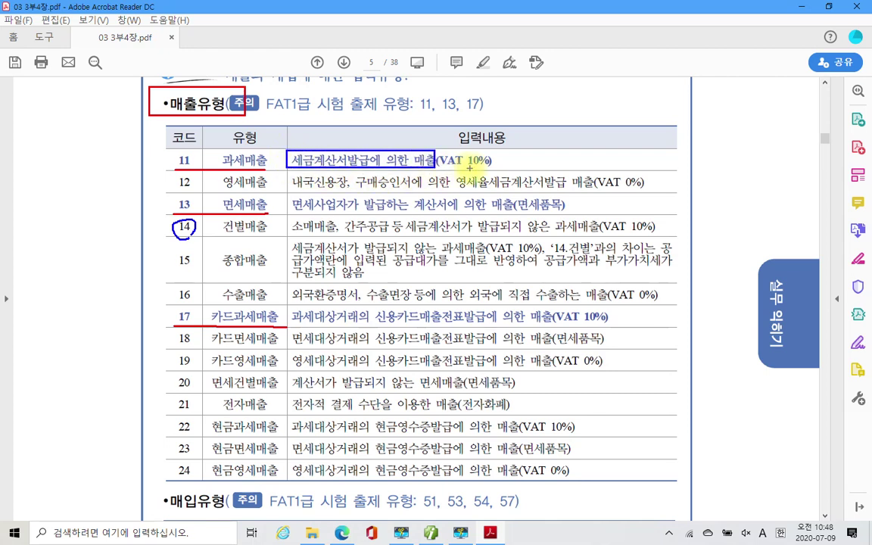
{"action": "left_click_drag", "start_coordinate": [455, 169], "coordinate": [497, 168]}
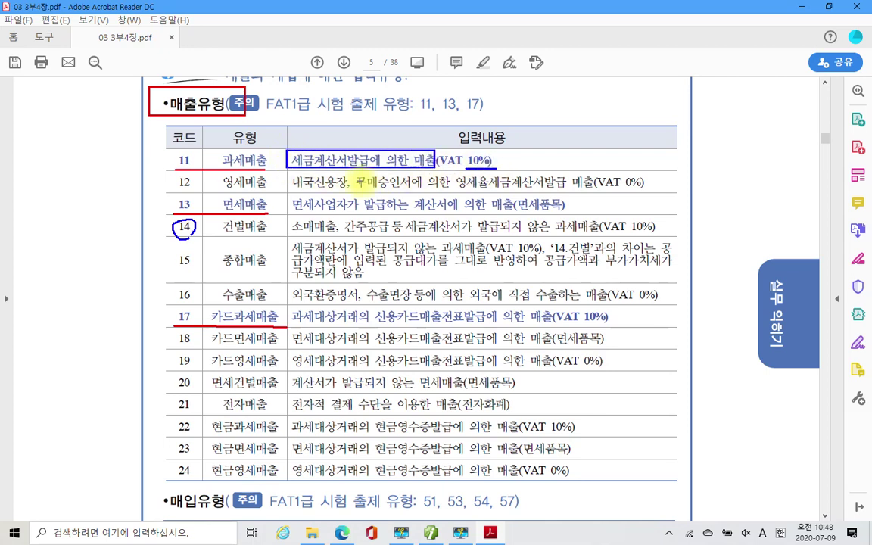
Circle codes 11 and 13, box and circle 계산서에 in the code 13 row, and circle 세금계산서발급 in the code 11 row.
{"action": "left_click_drag", "start_coordinate": [189, 149], "coordinate": [176, 196]}
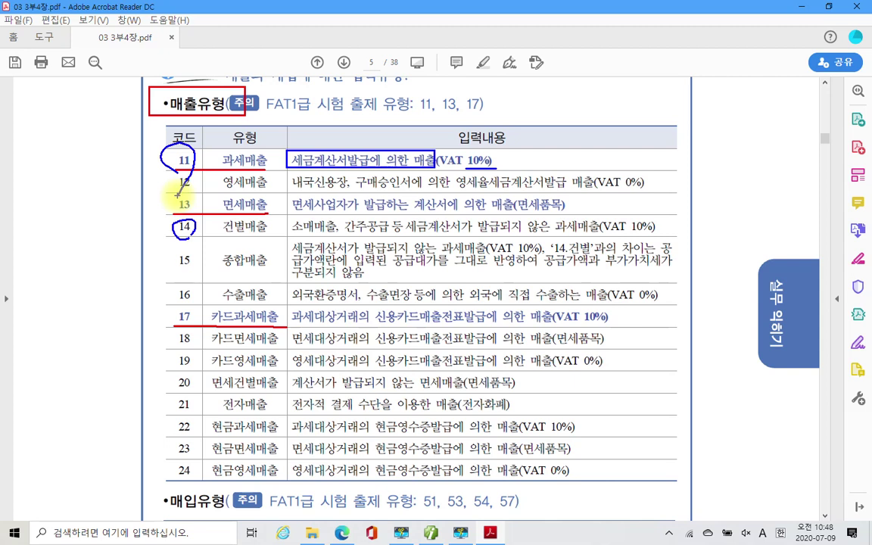
{"action": "left_click_drag", "start_coordinate": [179, 194], "coordinate": [184, 224]}
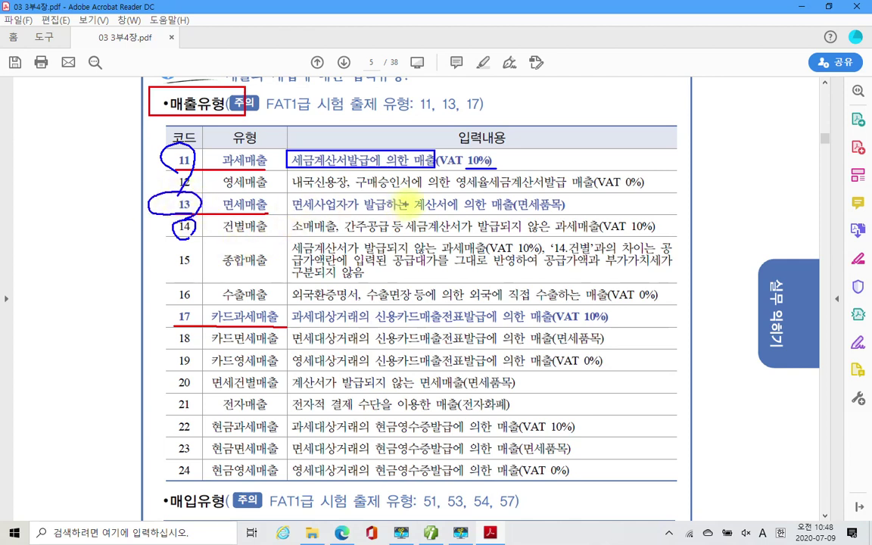
{"action": "mouse_move", "coordinate": [411, 195]}
{"action": "left_mouse_down"}
{"action": "mouse_move", "coordinate": [424, 216]}
{"action": "mouse_move", "coordinate": [461, 210]}
{"action": "left_mouse_up"}
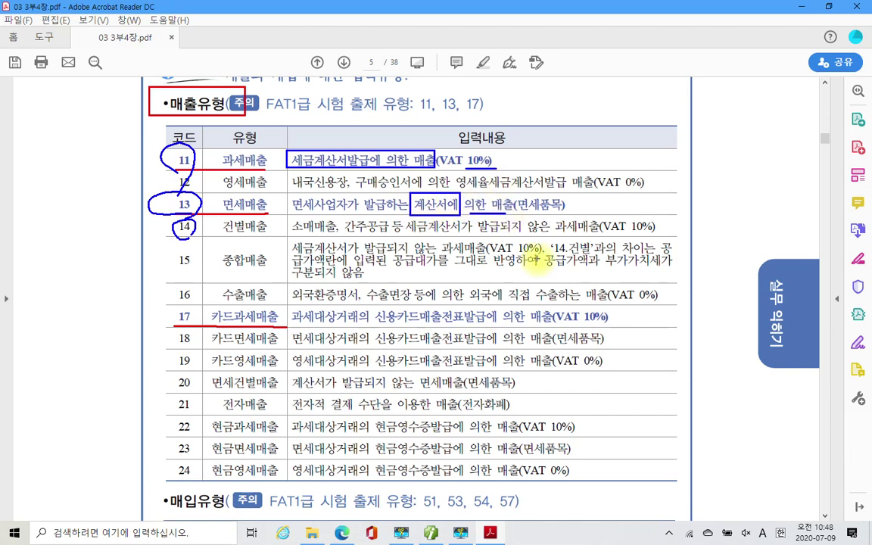
{"action": "left_click_drag", "start_coordinate": [454, 198], "coordinate": [439, 218]}
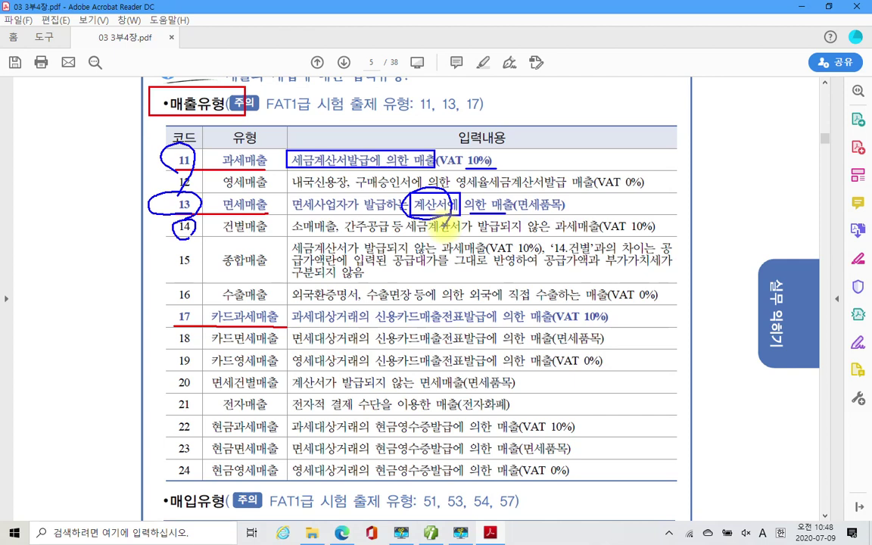
{"action": "left_click_drag", "start_coordinate": [316, 129], "coordinate": [296, 178]}
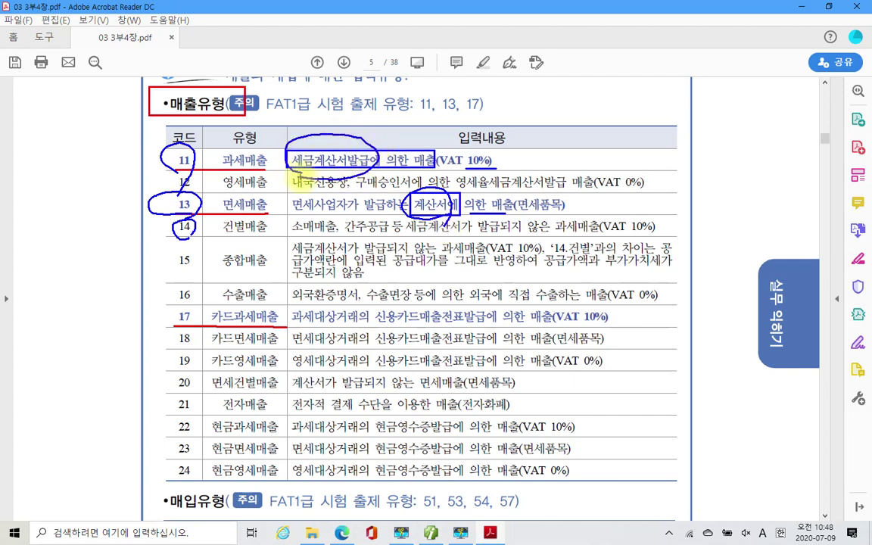
Box 17 카드과세매출, 신용카드매출전표발급 and 매출(VAT 10%) in its row, and mark the margin beside codes 17, 11 and 13.
{"action": "mouse_move", "coordinate": [159, 304]}
{"action": "left_mouse_down"}
{"action": "mouse_move", "coordinate": [272, 334]}
{"action": "mouse_move", "coordinate": [285, 327]}
{"action": "left_mouse_up"}
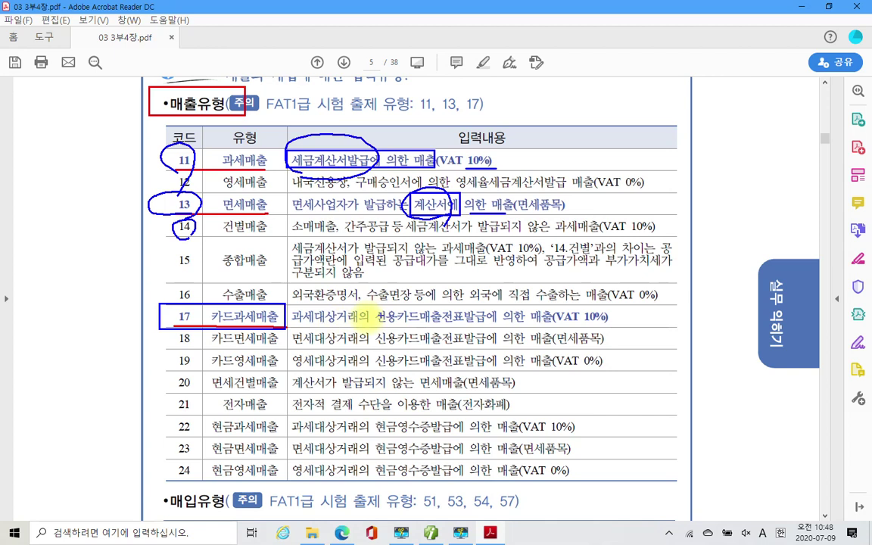
{"action": "left_click_drag", "start_coordinate": [530, 306], "coordinate": [619, 327]}
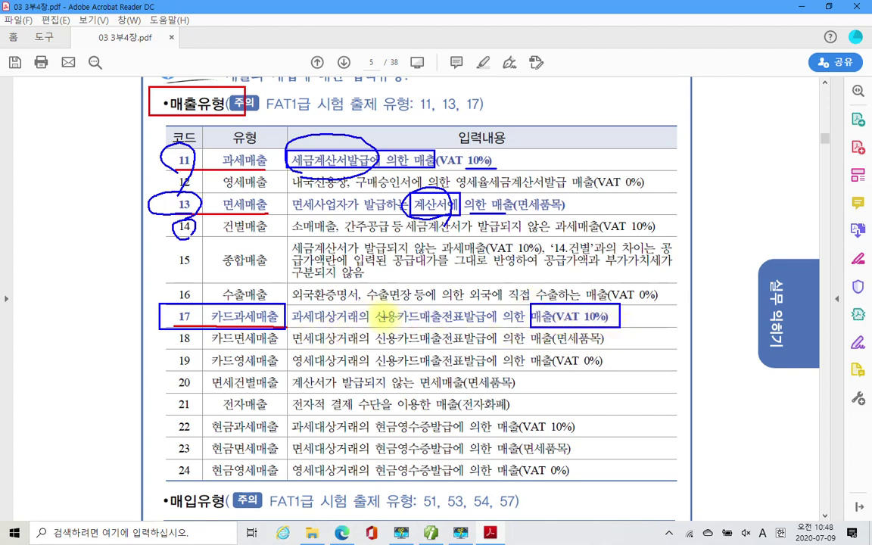
{"action": "left_click_drag", "start_coordinate": [372, 306], "coordinate": [486, 327]}
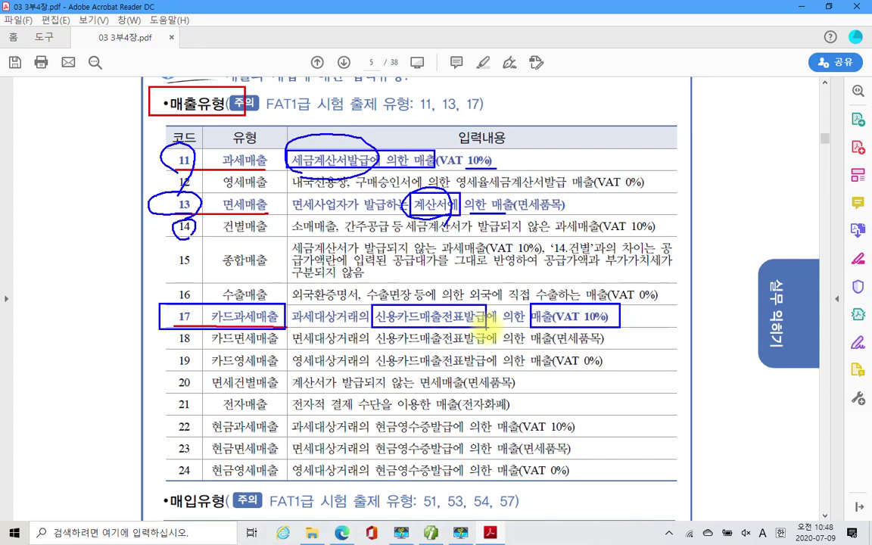
{"action": "left_click_drag", "start_coordinate": [144, 309], "coordinate": [155, 307]}
{"action": "left_click_drag", "start_coordinate": [115, 139], "coordinate": [143, 118]}
{"action": "left_click_drag", "start_coordinate": [116, 195], "coordinate": [143, 189]}
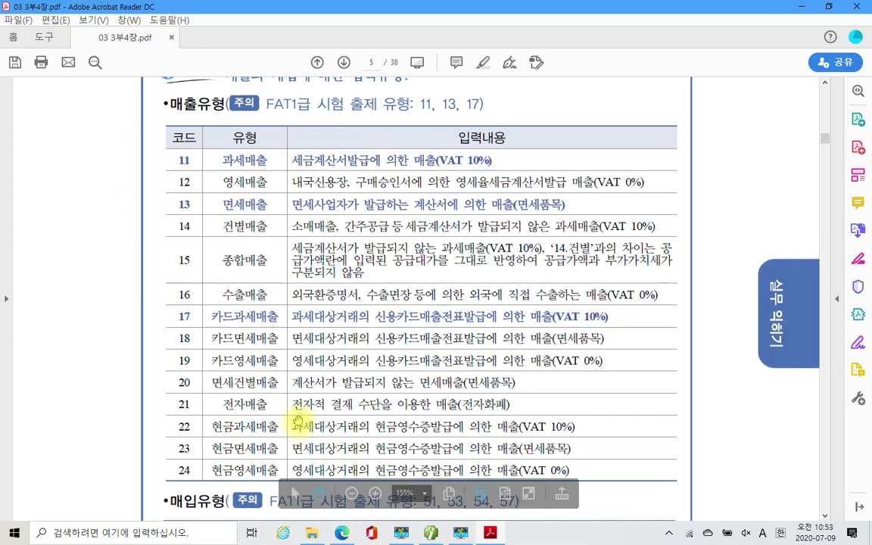
In the 매입유형 table, box code 51 and 세금계산서수취 in blue and circle its VAT 10%.
{"action": "scroll", "coordinate": [297, 417], "scroll_direction": "down", "scroll_amount": 3}
{"action": "scroll", "coordinate": [297, 417], "scroll_direction": "down", "scroll_amount": 5}
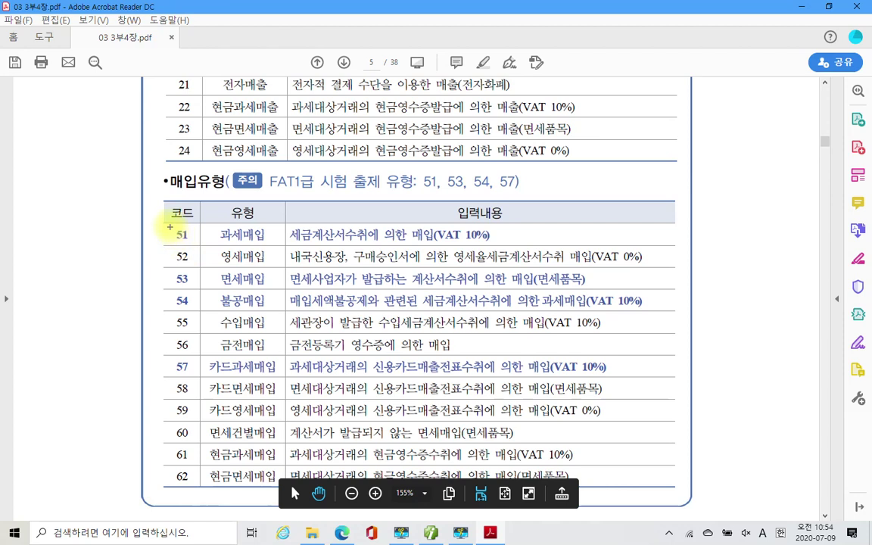
{"action": "left_click_drag", "start_coordinate": [167, 224], "coordinate": [197, 245]}
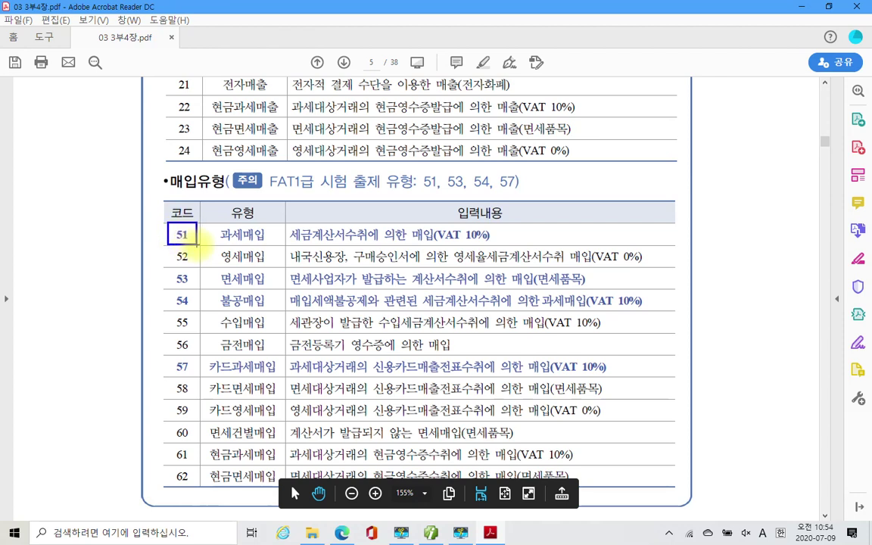
{"action": "mouse_move", "coordinate": [287, 222]}
{"action": "left_mouse_down"}
{"action": "mouse_move", "coordinate": [350, 230]}
{"action": "mouse_move", "coordinate": [371, 245]}
{"action": "left_mouse_up"}
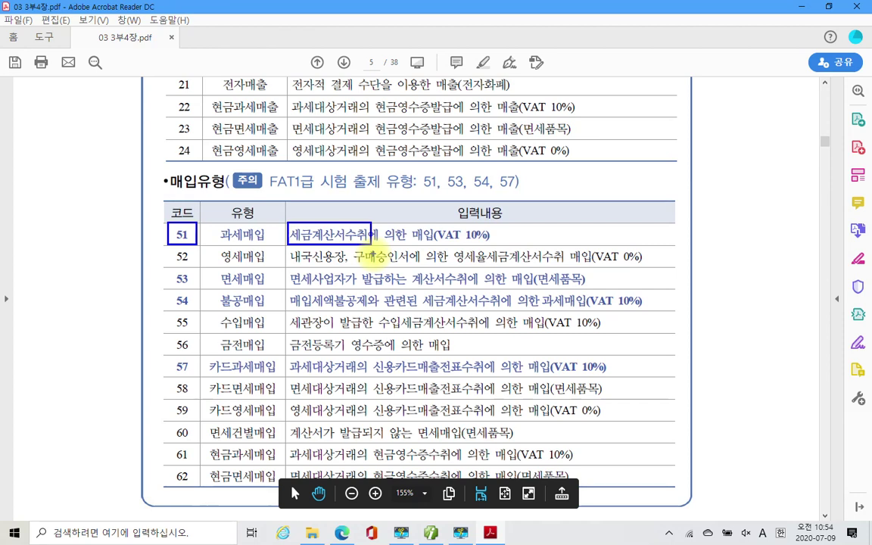
{"action": "left_click_drag", "start_coordinate": [476, 222], "coordinate": [490, 242]}
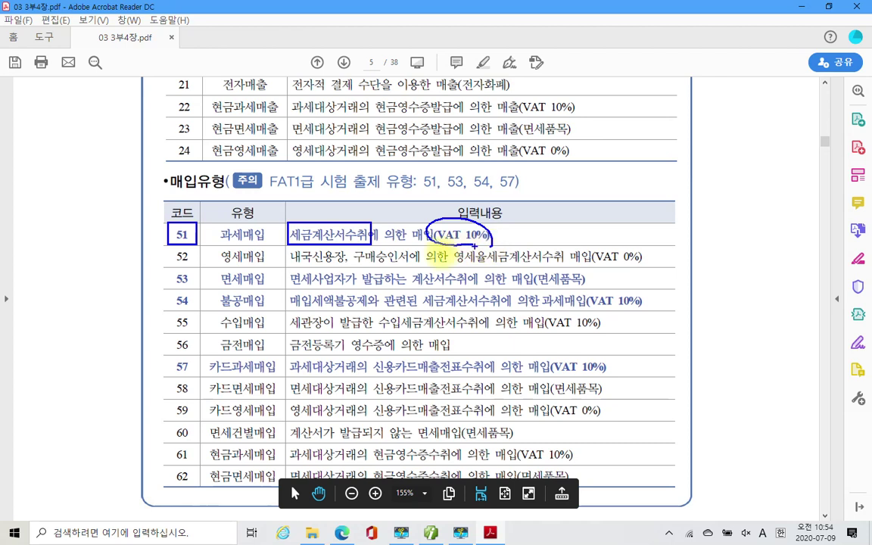
In the 불공매입 row, box code 54, 세금계산서수취에 and VAT 10% in blue, and 매입세액불공제와 관련 in red.
{"action": "left_click_drag", "start_coordinate": [167, 290], "coordinate": [197, 311]}
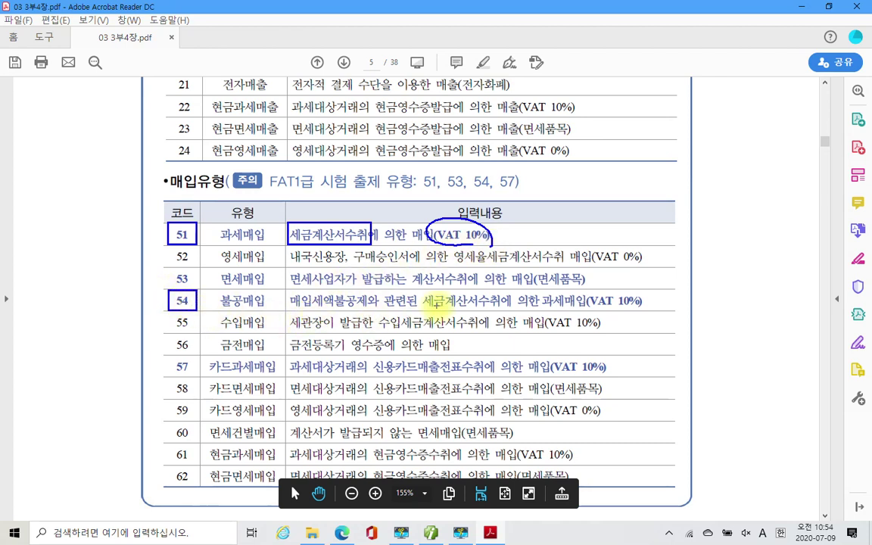
{"action": "left_click_drag", "start_coordinate": [424, 290], "coordinate": [513, 311]}
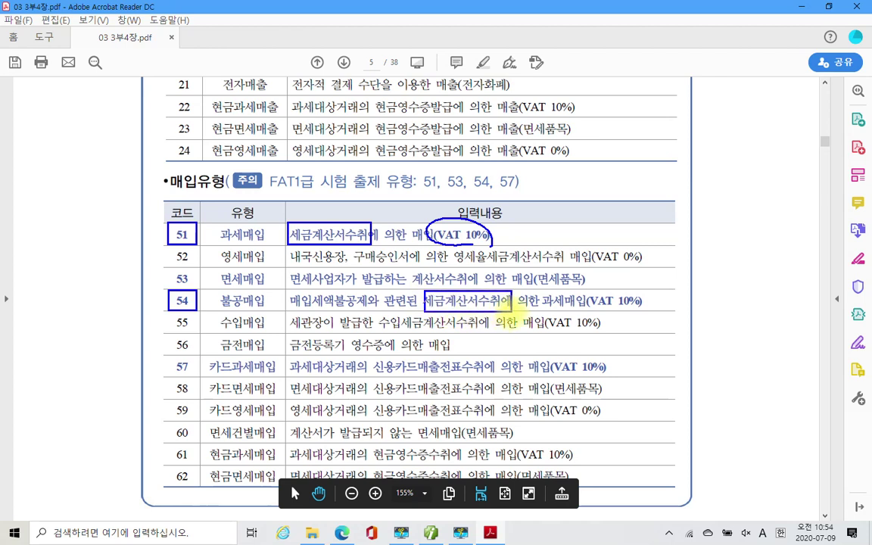
{"action": "left_click_drag", "start_coordinate": [588, 293], "coordinate": [644, 310]}
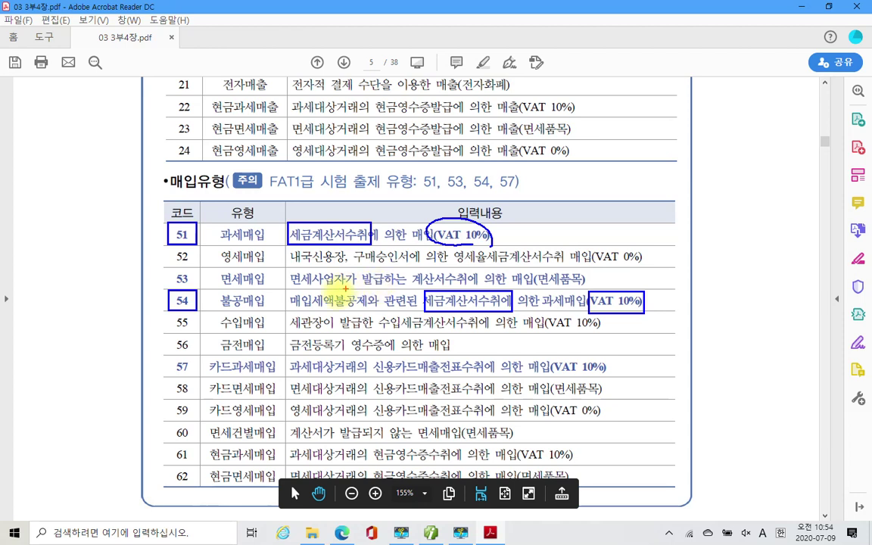
{"action": "mouse_move", "coordinate": [286, 292]}
{"action": "left_mouse_down"}
{"action": "mouse_move", "coordinate": [358, 312]}
{"action": "mouse_move", "coordinate": [408, 311]}
{"action": "left_mouse_up"}
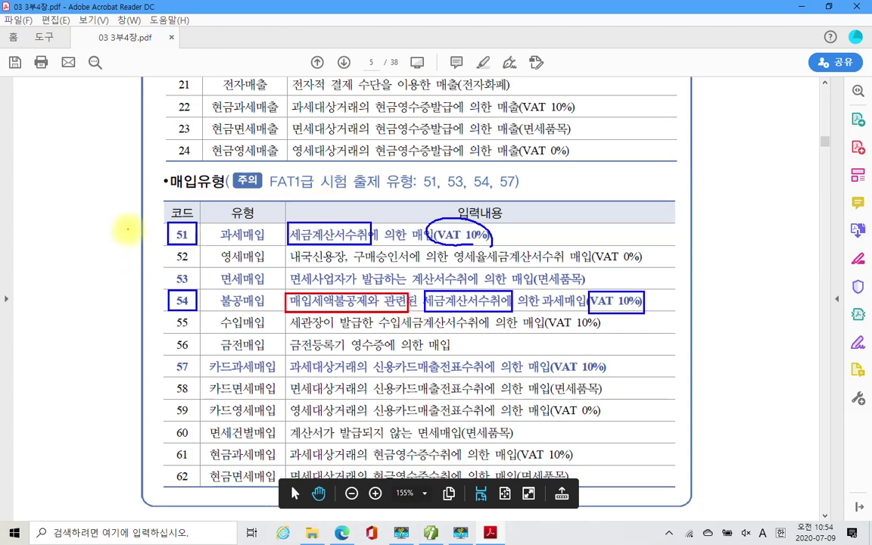
Add red check marks beside codes 51 and 54 and circle 세금계산서수취 in both rows in red.
{"action": "left_click_drag", "start_coordinate": [129, 234], "coordinate": [154, 231]}
{"action": "mouse_move", "coordinate": [116, 296]}
{"action": "left_mouse_down"}
{"action": "mouse_move", "coordinate": [127, 308]}
{"action": "mouse_move", "coordinate": [143, 295]}
{"action": "left_mouse_up"}
{"action": "mouse_move", "coordinate": [489, 306]}
{"action": "left_mouse_down"}
{"action": "mouse_move", "coordinate": [417, 303]}
{"action": "mouse_move", "coordinate": [464, 293]}
{"action": "mouse_move", "coordinate": [508, 299]}
{"action": "mouse_move", "coordinate": [486, 306]}
{"action": "left_mouse_up"}
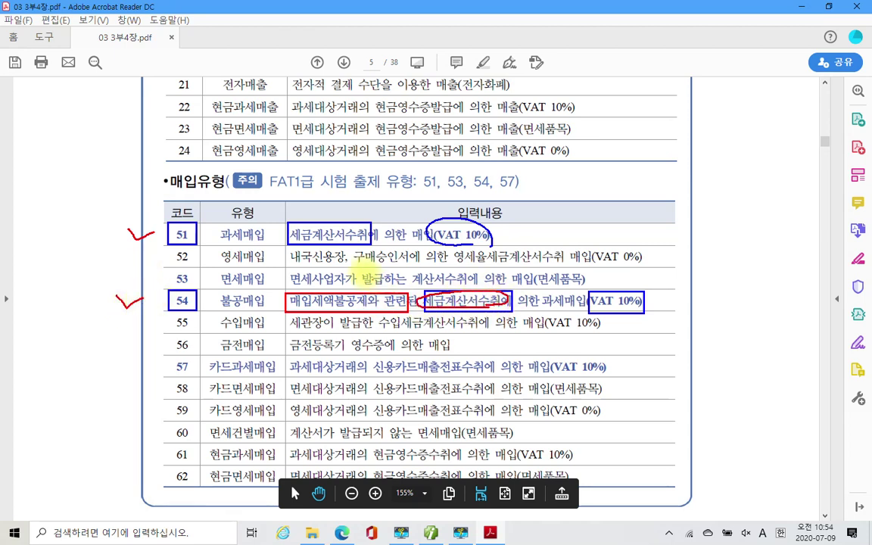
{"action": "mouse_move", "coordinate": [313, 231]}
{"action": "left_mouse_down"}
{"action": "mouse_move", "coordinate": [289, 229]}
{"action": "mouse_move", "coordinate": [292, 214]}
{"action": "mouse_move", "coordinate": [382, 219]}
{"action": "mouse_move", "coordinate": [365, 242]}
{"action": "left_mouse_up"}
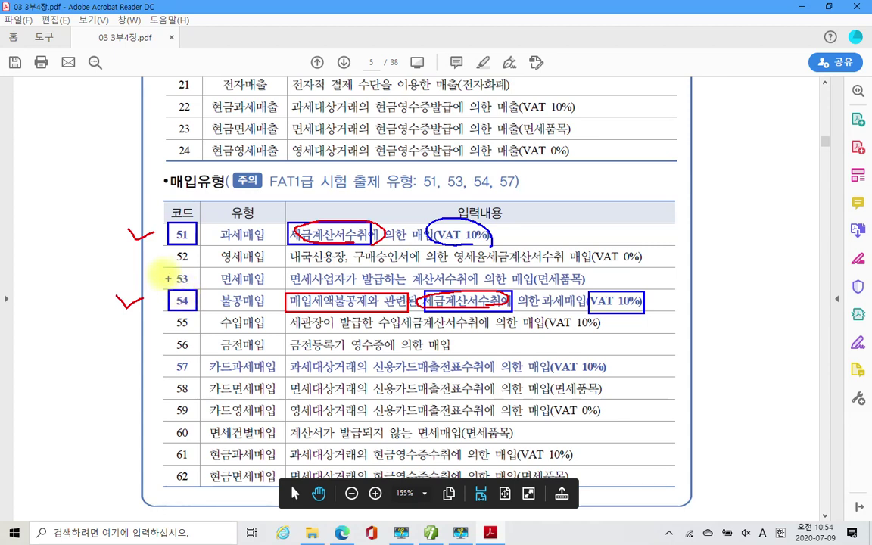
In blue, box code 53 with 계산서수취, and code 57 with VAT 10% and 신용카드매출전표수취, underlining 과세대상거래 in the code 57 row.
{"action": "left_click_drag", "start_coordinate": [163, 270], "coordinate": [194, 288]}
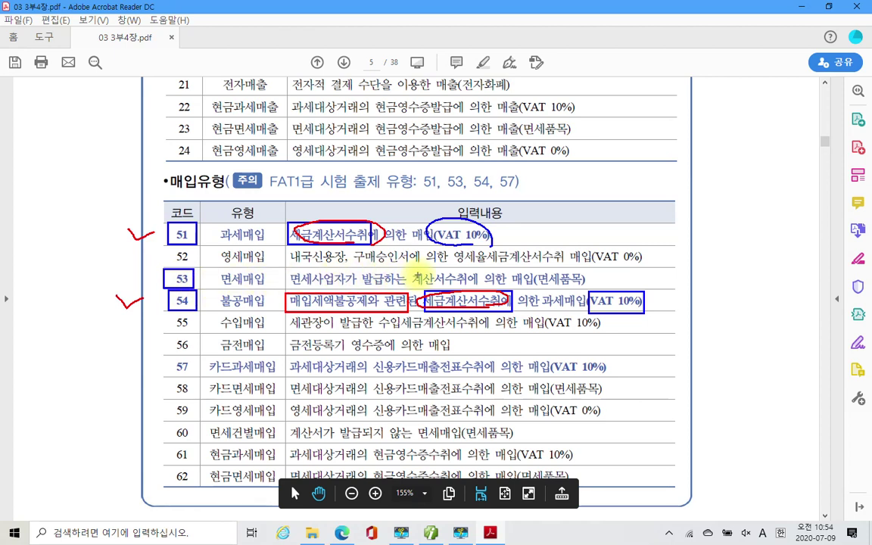
{"action": "mouse_move", "coordinate": [408, 268]}
{"action": "left_mouse_down"}
{"action": "mouse_move", "coordinate": [437, 287]}
{"action": "mouse_move", "coordinate": [473, 289]}
{"action": "left_mouse_up"}
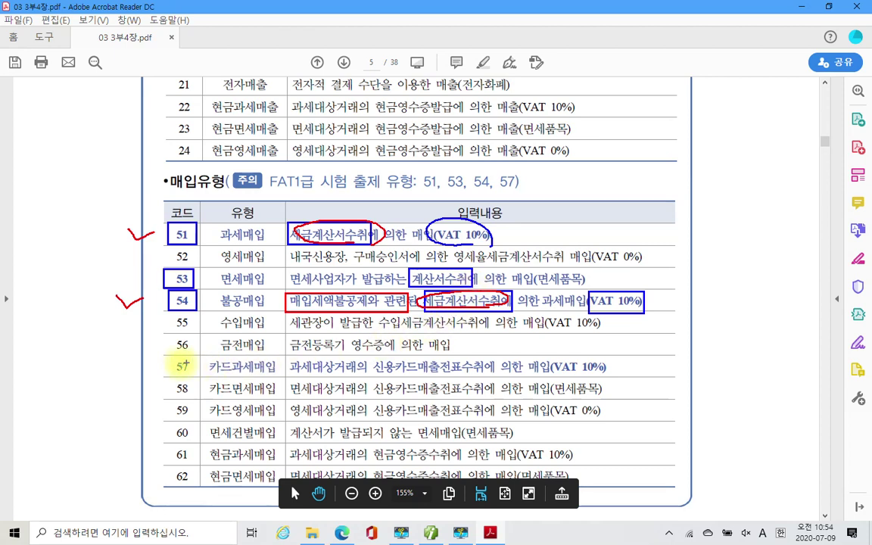
{"action": "left_click_drag", "start_coordinate": [165, 357], "coordinate": [194, 376]}
{"action": "left_click_drag", "start_coordinate": [293, 373], "coordinate": [355, 372]}
{"action": "mouse_move", "coordinate": [551, 357]}
{"action": "left_mouse_down"}
{"action": "mouse_move", "coordinate": [551, 371]}
{"action": "mouse_move", "coordinate": [552, 357]}
{"action": "left_mouse_up"}
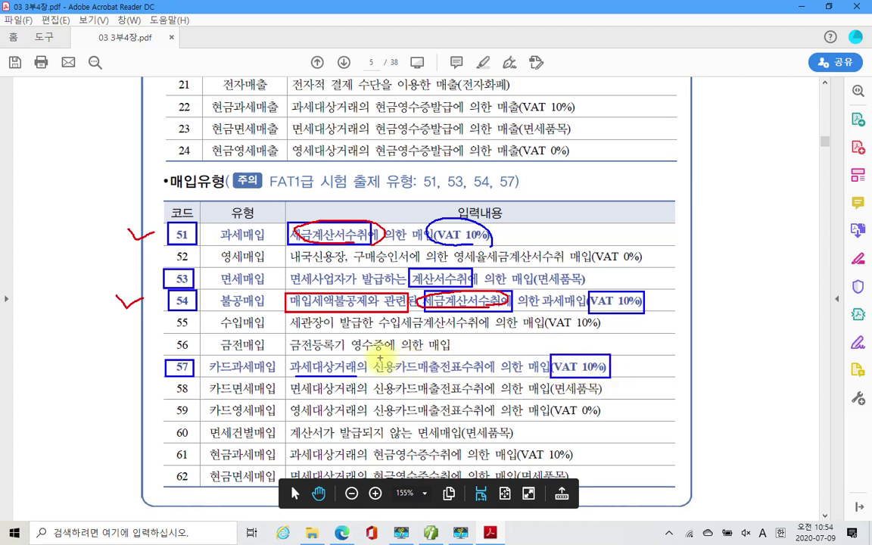
{"action": "left_click_drag", "start_coordinate": [376, 357], "coordinate": [484, 368]}
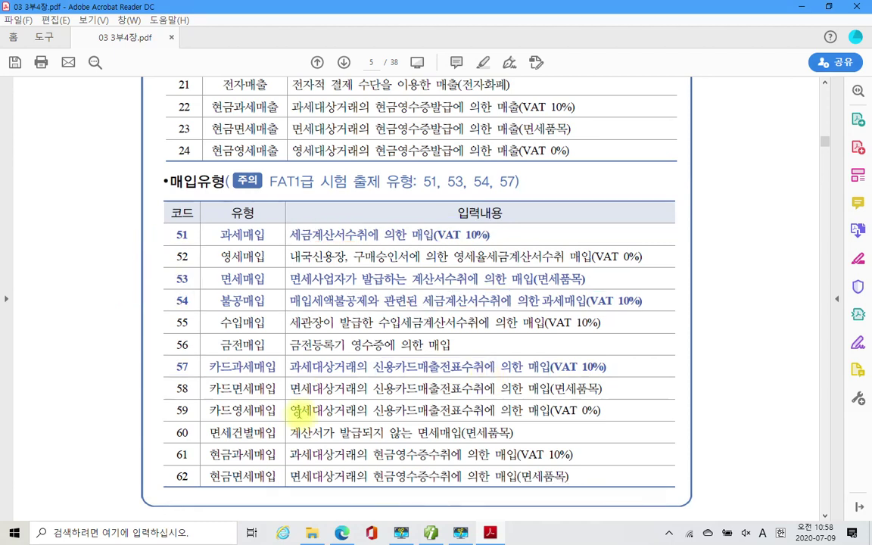
Look through the 전자세금계산서 발급 및 내역관리 section and its issuing procedure on pages 6 and 7.
{"action": "scroll", "coordinate": [404, 335], "scroll_direction": "down", "scroll_amount": 10}
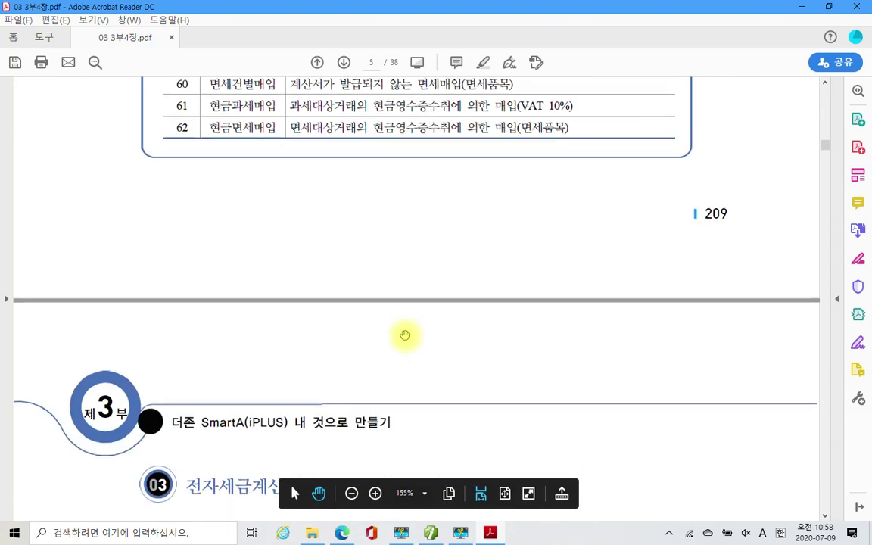
{"action": "scroll", "coordinate": [405, 336], "scroll_direction": "down", "scroll_amount": 3}
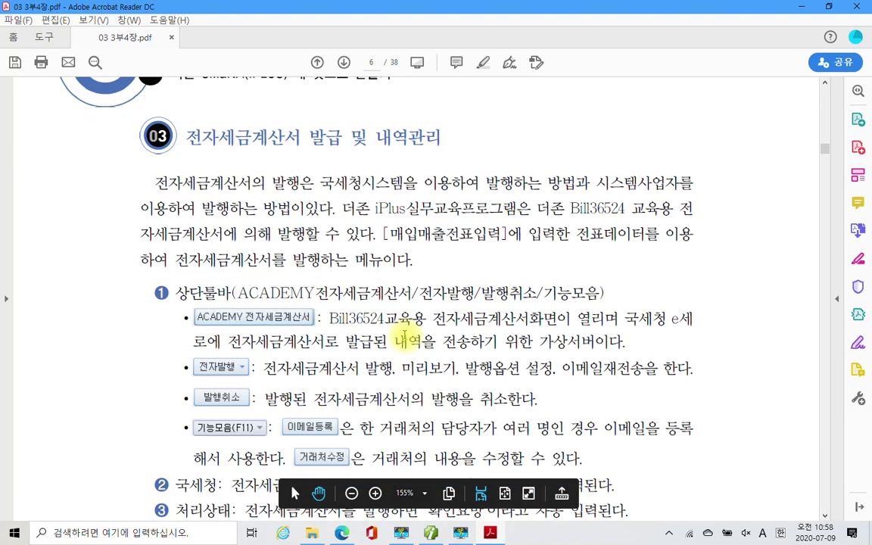
{"action": "scroll", "coordinate": [333, 254], "scroll_direction": "down", "scroll_amount": 4}
{"action": "scroll", "coordinate": [333, 253], "scroll_direction": "down", "scroll_amount": 6}
{"action": "scroll", "coordinate": [303, 255], "scroll_direction": "up", "scroll_amount": 4}
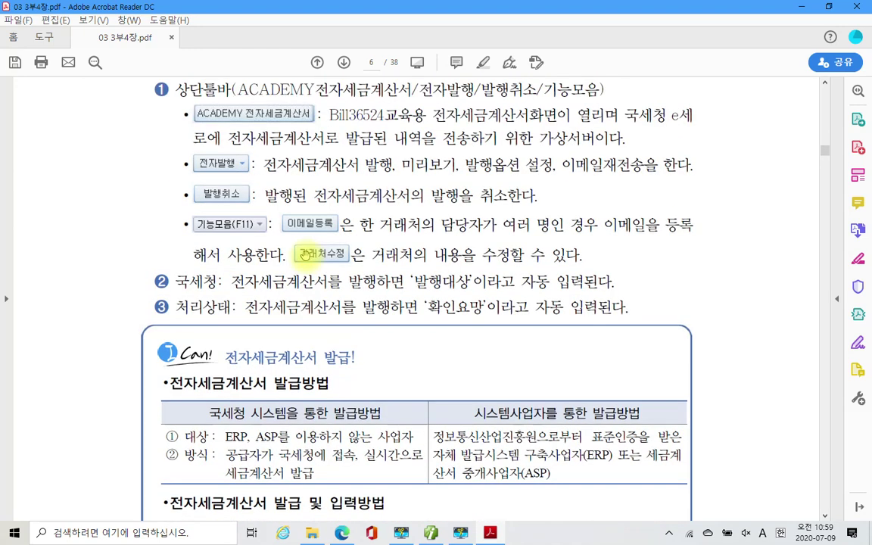
{"action": "scroll", "coordinate": [106, 333], "scroll_direction": "up", "scroll_amount": 2}
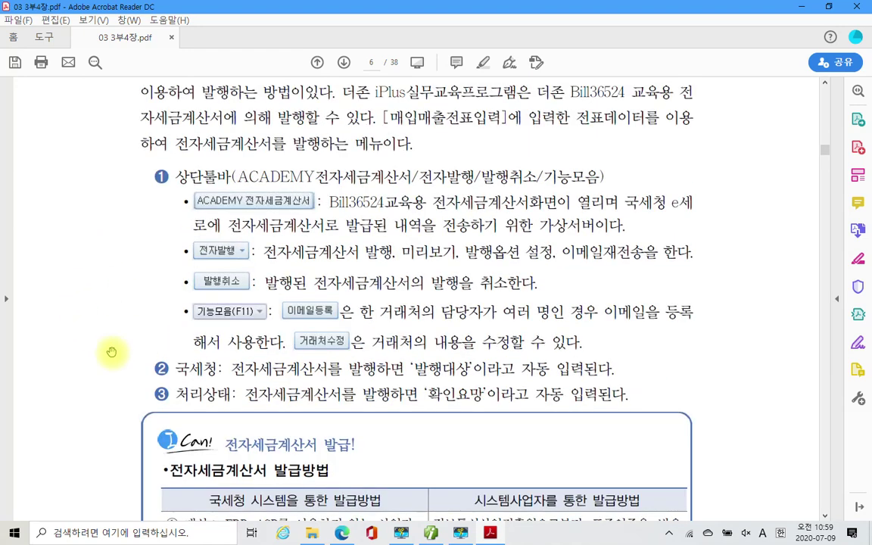
{"action": "scroll", "coordinate": [111, 352], "scroll_direction": "up", "scroll_amount": 2}
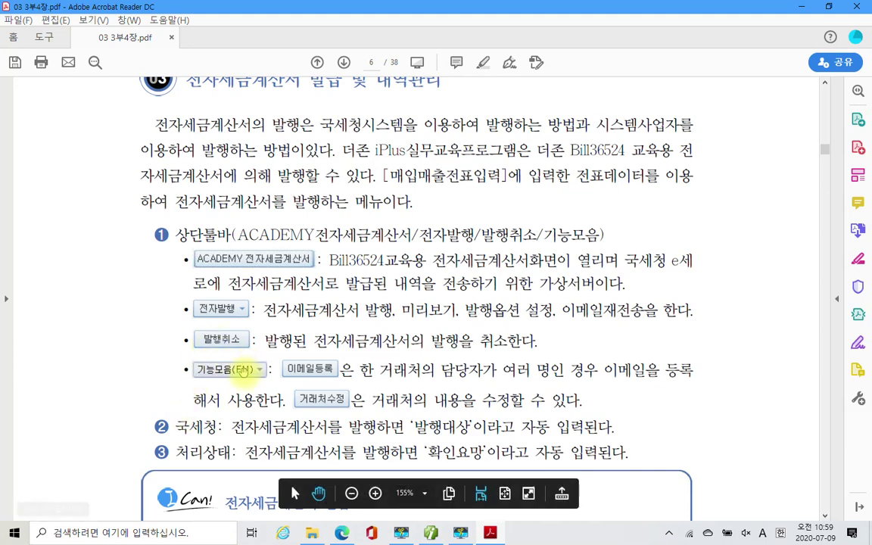
{"action": "scroll", "coordinate": [243, 369], "scroll_direction": "down", "scroll_amount": 15}
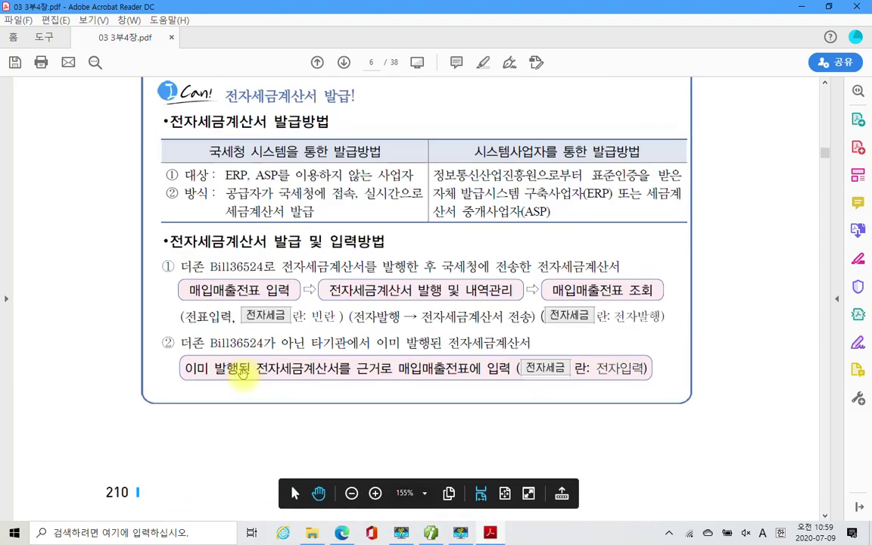
{"action": "scroll", "coordinate": [243, 374], "scroll_direction": "down", "scroll_amount": 11}
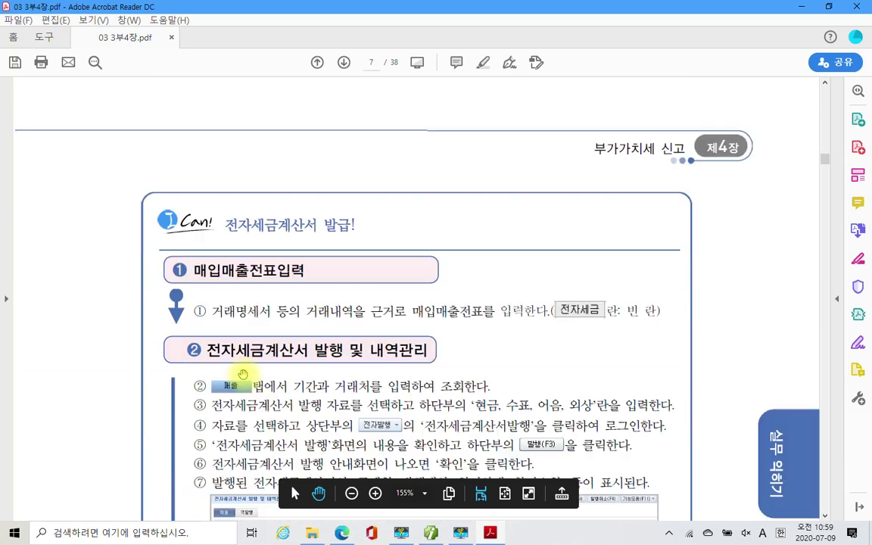
{"action": "scroll", "coordinate": [242, 374], "scroll_direction": "down", "scroll_amount": 5}
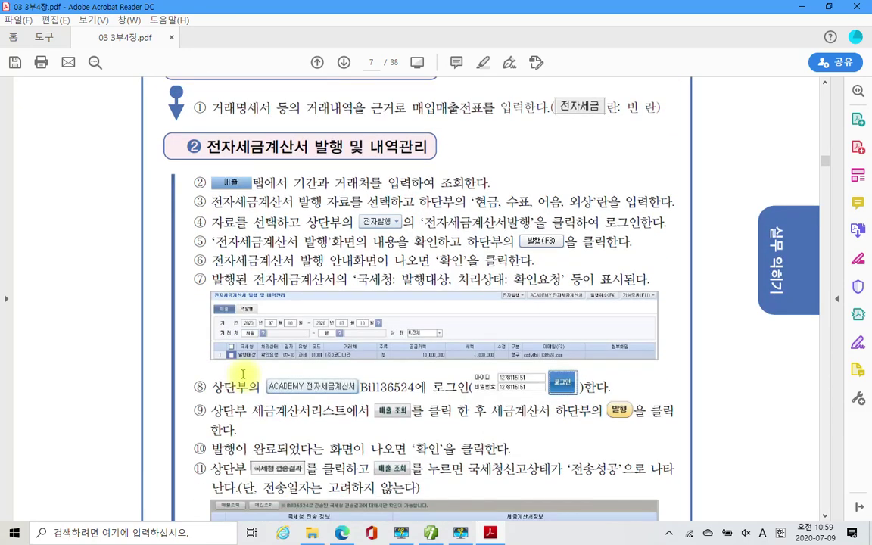
{"action": "scroll", "coordinate": [242, 373], "scroll_direction": "down", "scroll_amount": 10}
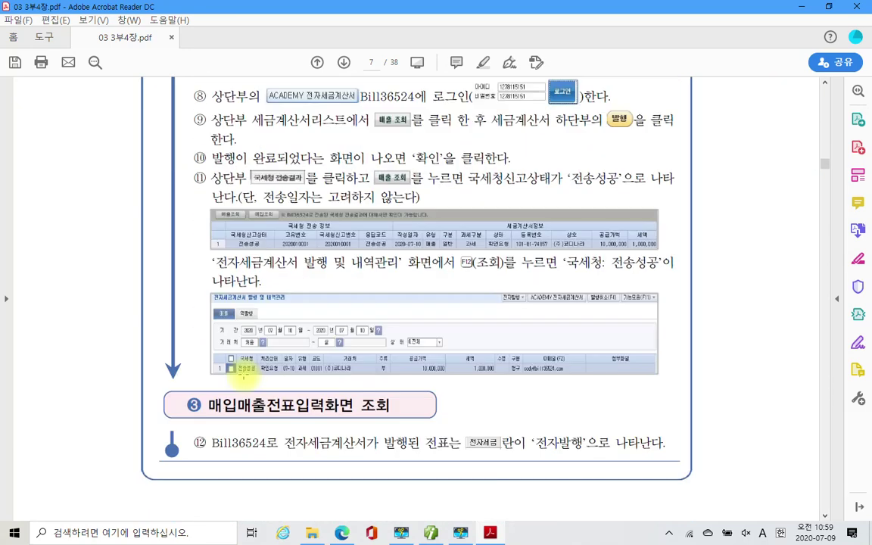
In the first exercise heading on page 8, box 거래명세서에 and 전자세금계산서 발급 및 전송 in red.
{"action": "scroll", "coordinate": [243, 374], "scroll_direction": "down", "scroll_amount": 10}
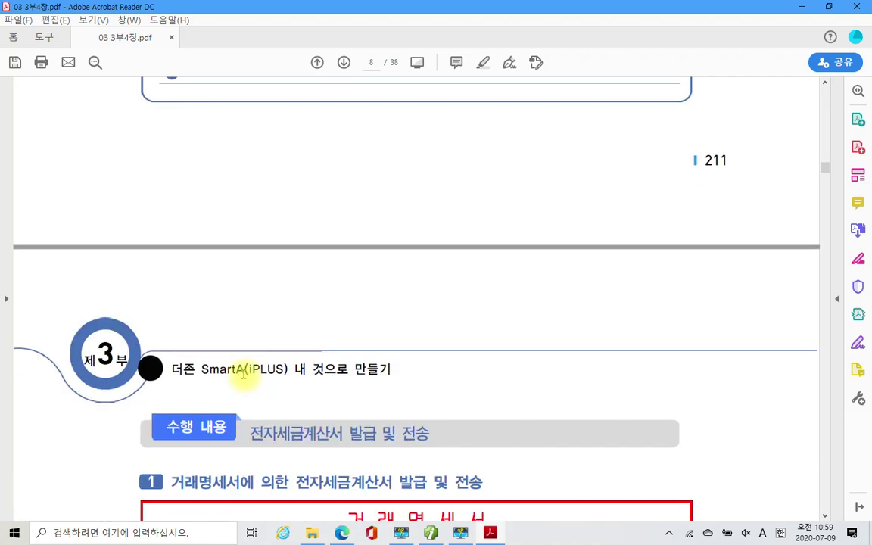
{"action": "scroll", "coordinate": [243, 373], "scroll_direction": "down", "scroll_amount": 5}
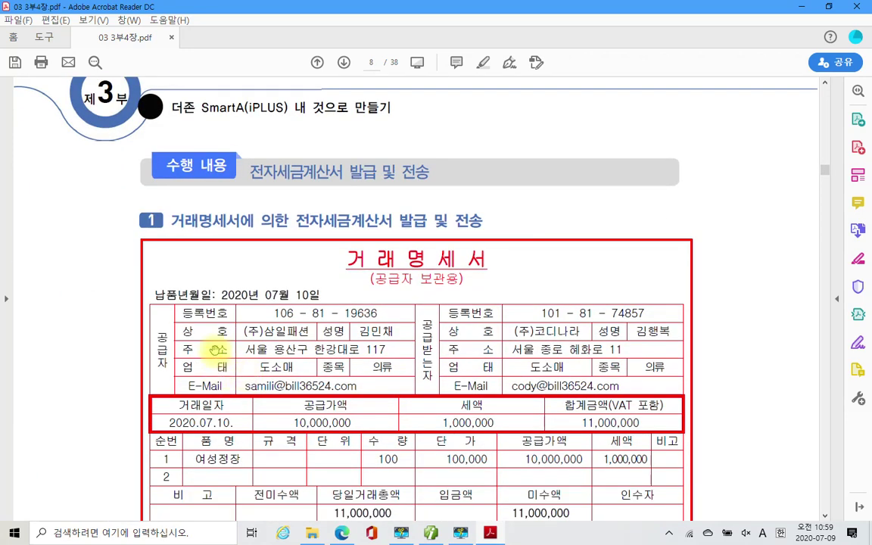
{"action": "scroll", "coordinate": [259, 355], "scroll_direction": "down", "scroll_amount": 5}
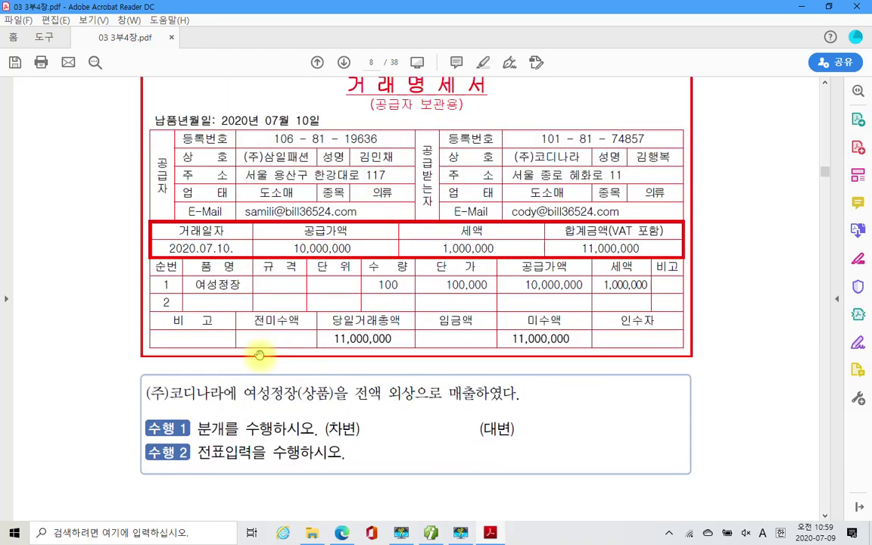
{"action": "scroll", "coordinate": [259, 355], "scroll_direction": "down", "scroll_amount": 12}
{"action": "scroll", "coordinate": [258, 355], "scroll_direction": "up", "scroll_amount": 14}
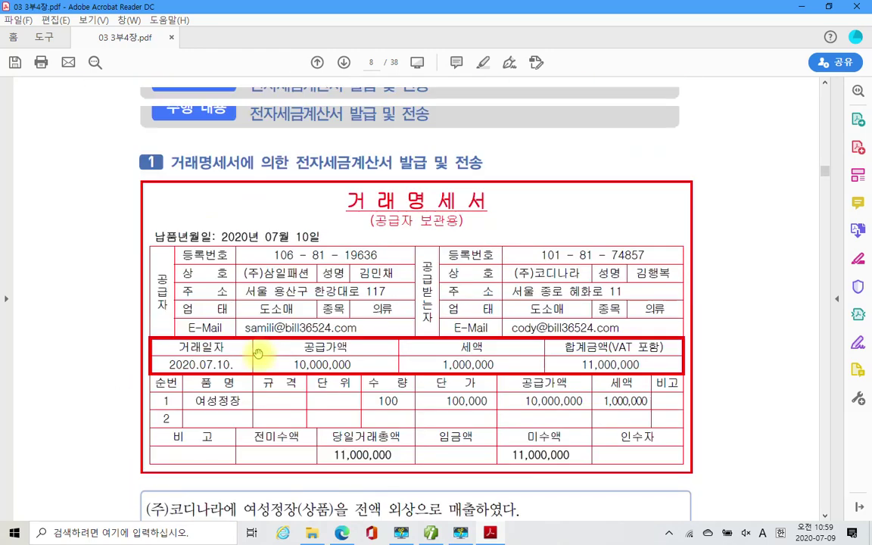
{"action": "scroll", "coordinate": [257, 354], "scroll_direction": "up", "scroll_amount": 4}
{"action": "scroll", "coordinate": [255, 352], "scroll_direction": "down", "scroll_amount": 3}
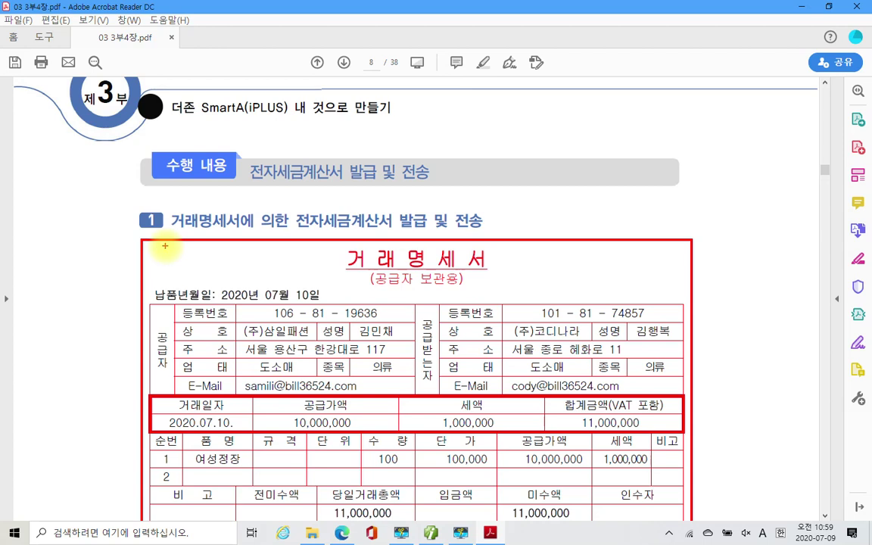
{"action": "left_click_drag", "start_coordinate": [174, 207], "coordinate": [253, 231]}
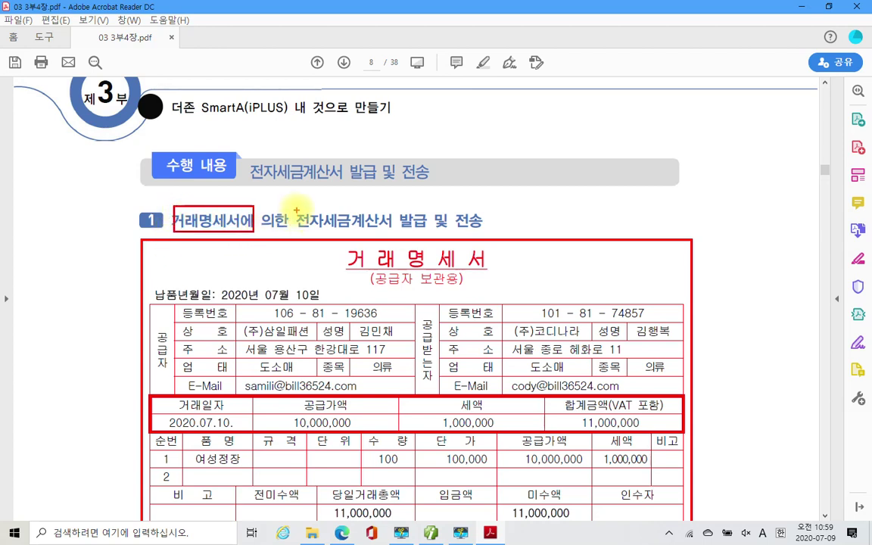
{"action": "left_click_drag", "start_coordinate": [294, 207], "coordinate": [497, 231]}
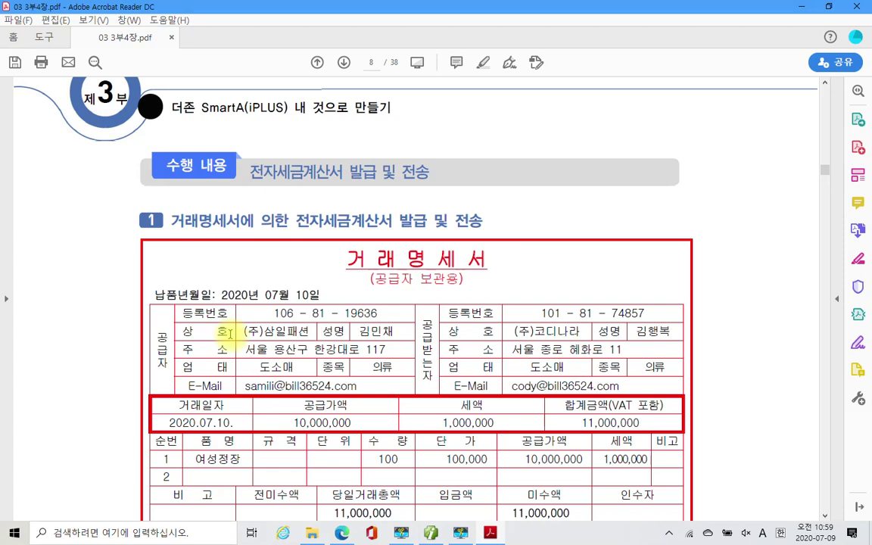
In the transaction sentence below the 거래명세서, box 코디나라에, underline 여성정장(상품) and 외상으로 매출하였다 in red, and clear the marks.
{"action": "scroll", "coordinate": [189, 363], "scroll_direction": "down", "scroll_amount": 4}
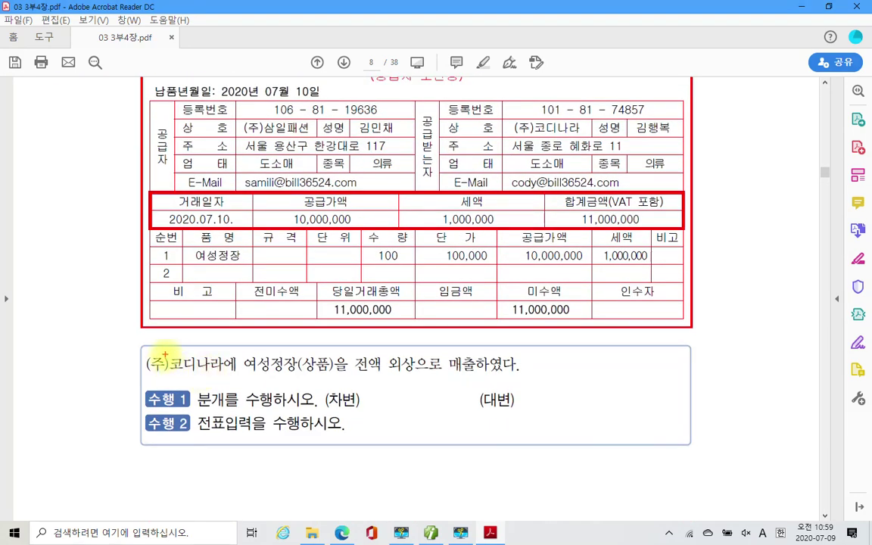
{"action": "mouse_move", "coordinate": [165, 355]}
{"action": "left_mouse_down"}
{"action": "mouse_move", "coordinate": [233, 374]}
{"action": "mouse_move", "coordinate": [321, 373]}
{"action": "left_mouse_up"}
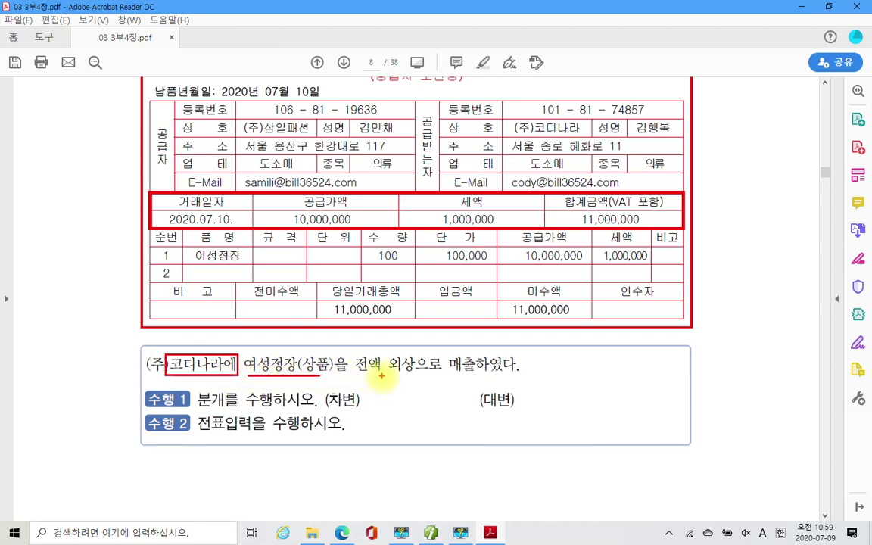
{"action": "left_click_drag", "start_coordinate": [382, 372], "coordinate": [516, 370]}
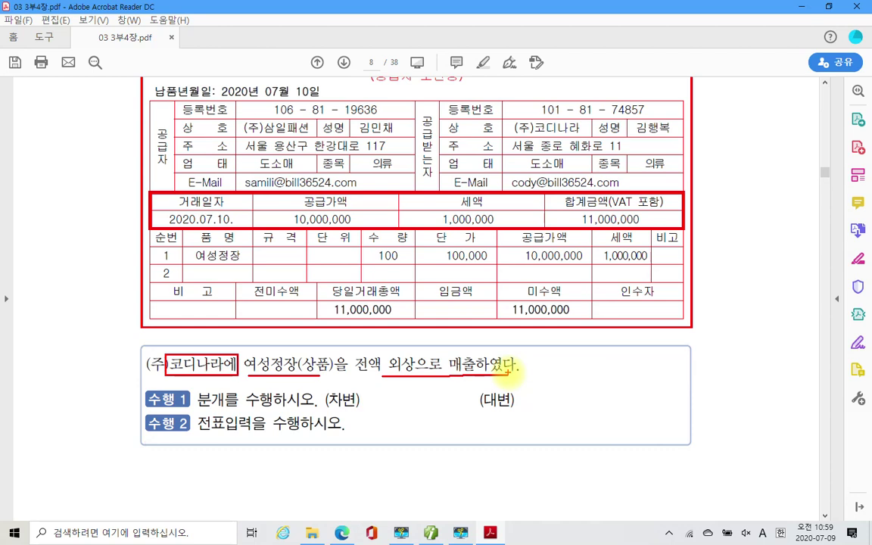
{"action": "key", "text": "Escape"}
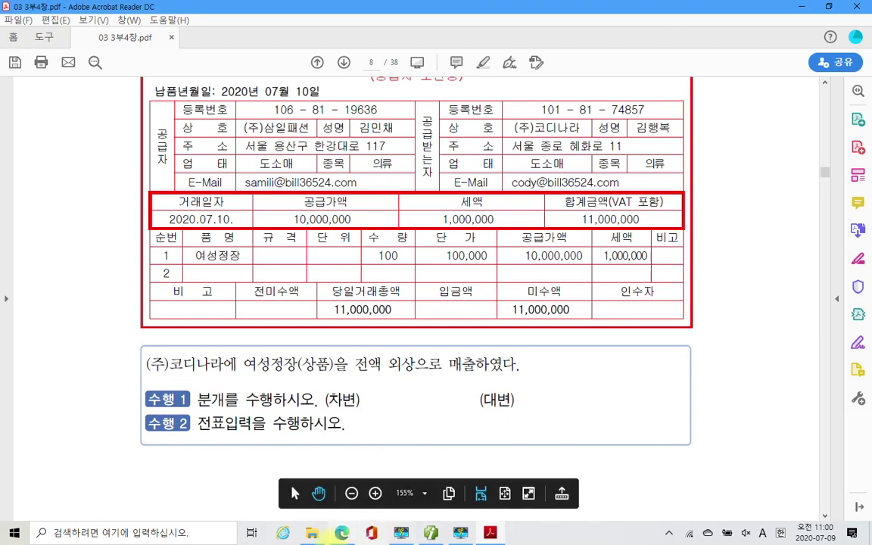
Open a blank Notepad window, shorten it, and place it just above the transaction sentence in the PDF.
{"action": "key", "text": "super"}
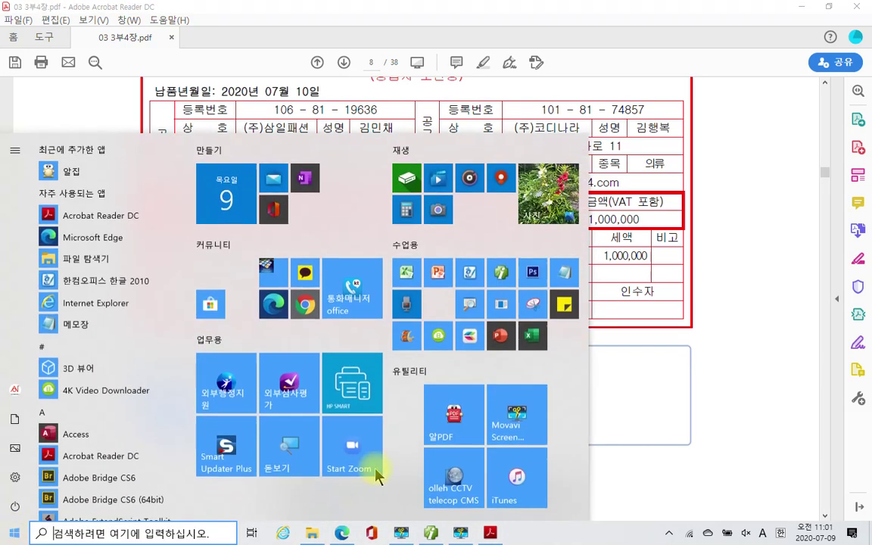
{"action": "key", "text": "Escape"}
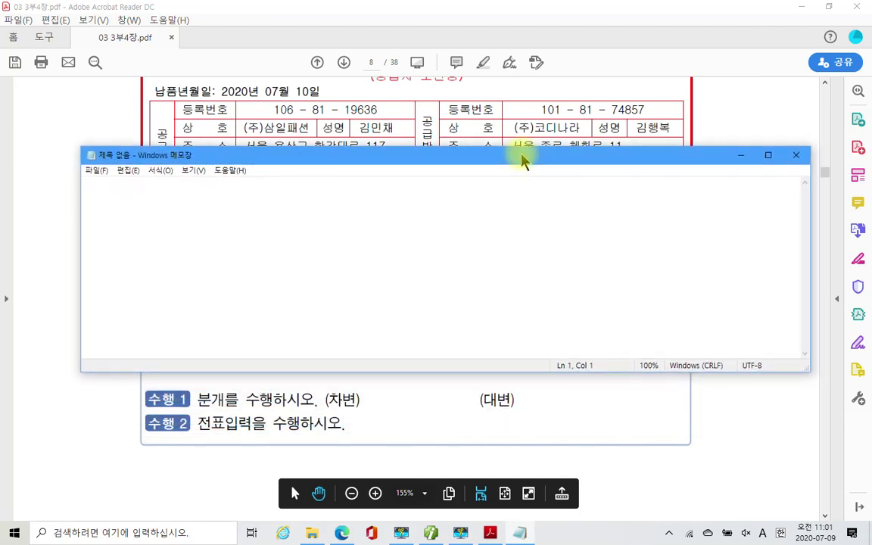
{"action": "left_click_drag", "start_coordinate": [430, 377], "coordinate": [432, 290]}
{"action": "left_click_drag", "start_coordinate": [437, 162], "coordinate": [439, 212]}
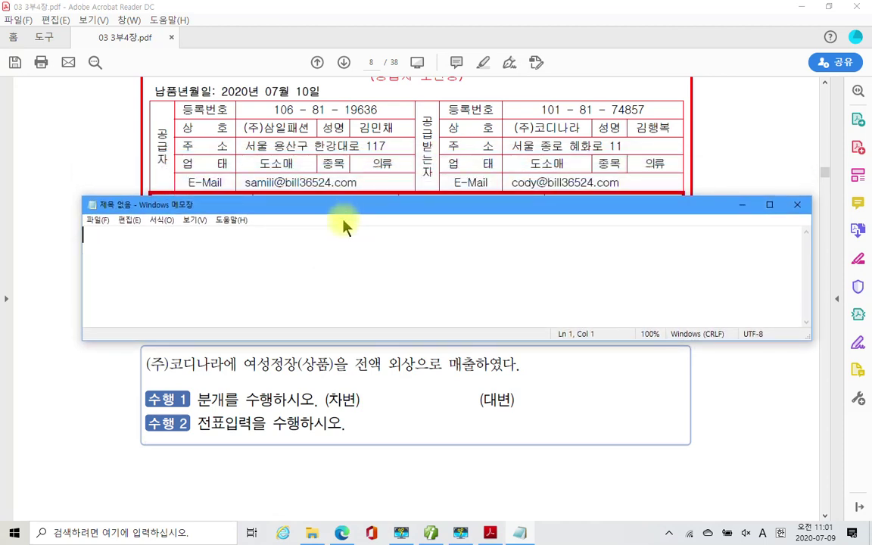
{"action": "left_click_drag", "start_coordinate": [344, 221], "coordinate": [341, 235]}
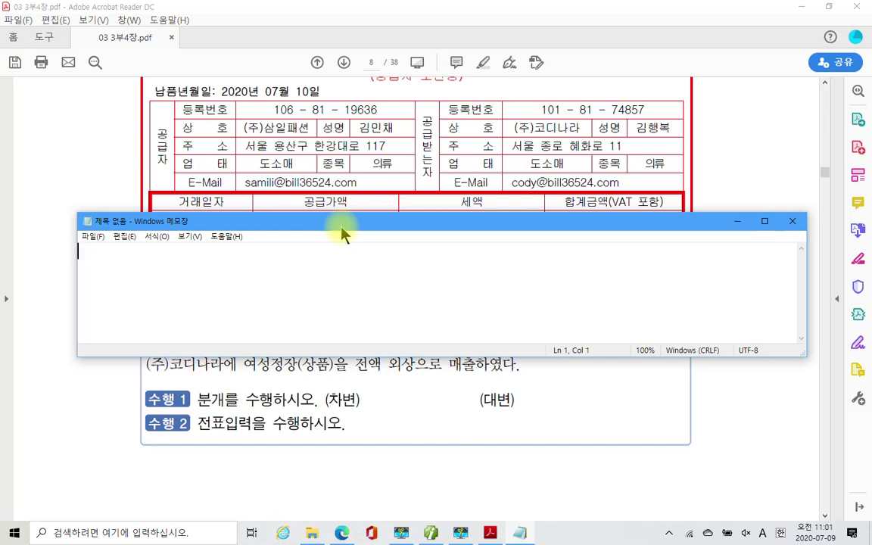
{"action": "left_click_drag", "start_coordinate": [342, 235], "coordinate": [342, 232]}
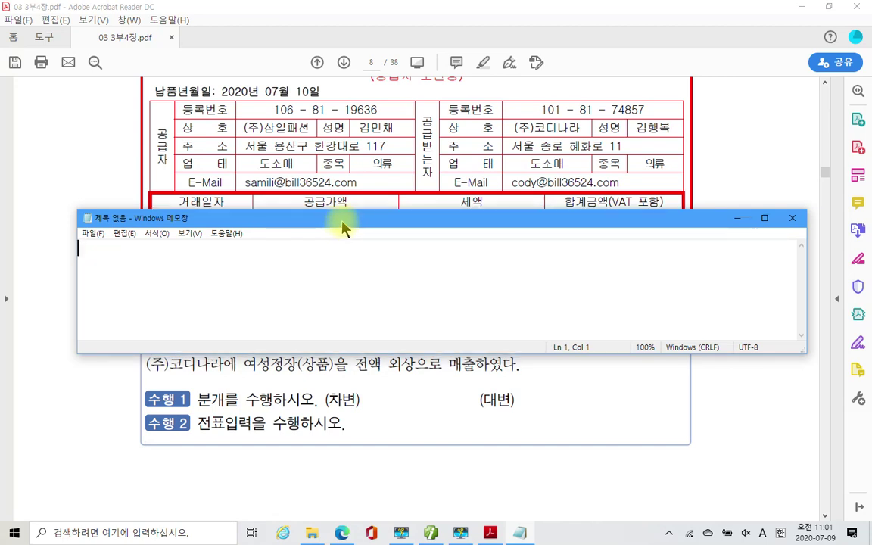
On the second line of the note, write the debit account as 차)외상매출금(코디).
{"action": "key", "text": "Return"}
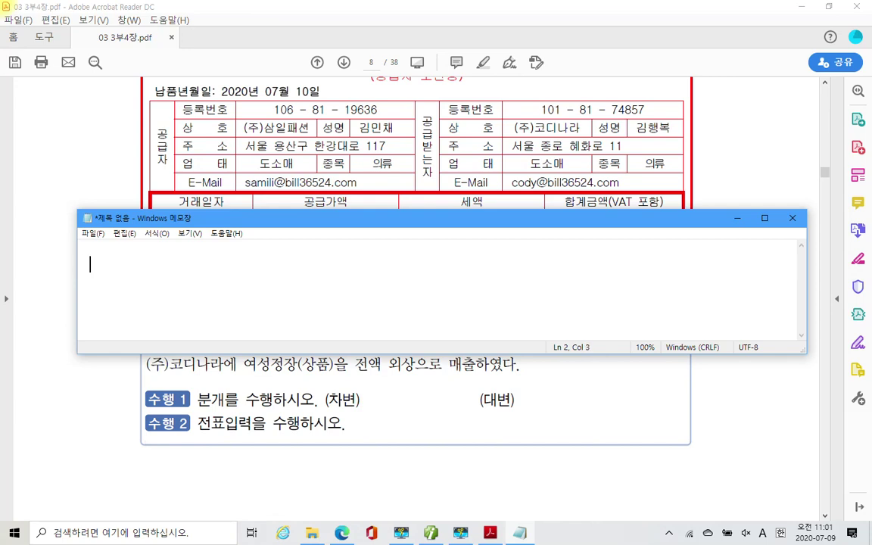
{"action": "type", "text": "c"}
{"action": "key", "text": "BackSpace"}
{"action": "key", "text": "BackSpace"}
{"action": "key", "text": "Hangul"}
{"action": "type", "text": "ㅊㅏ)외"}
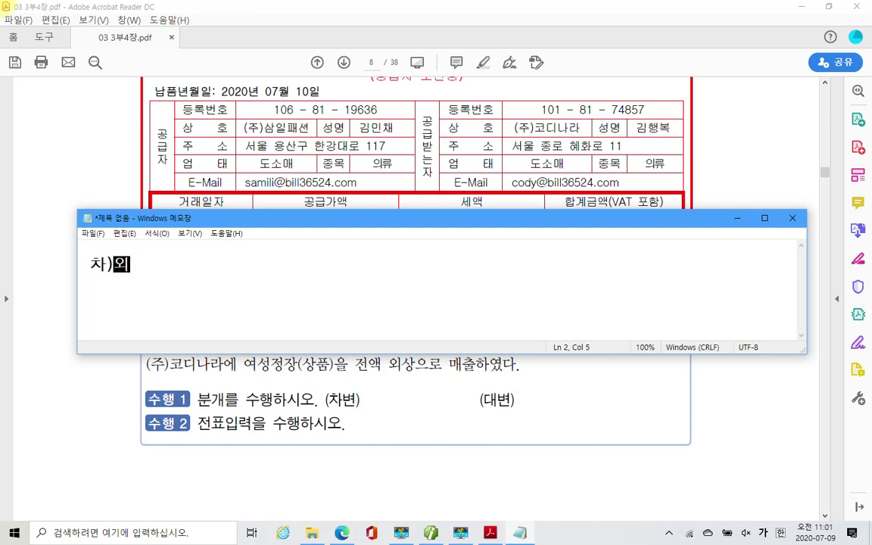
{"action": "type", "text": "상매추ㄹ금 "}
{"action": "type", "text": "("}
{"action": "type", "text": "코디"}
{"action": "type", "text": ")"}
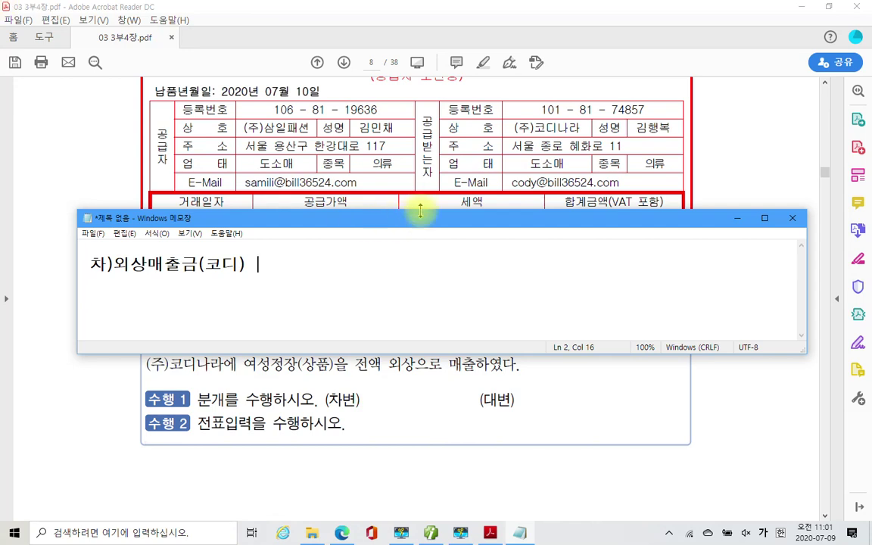
Move the Notepad window just below the statement's amount row and enter 11,000,000 as the debit amount.
{"action": "left_click_drag", "start_coordinate": [425, 225], "coordinate": [424, 297]}
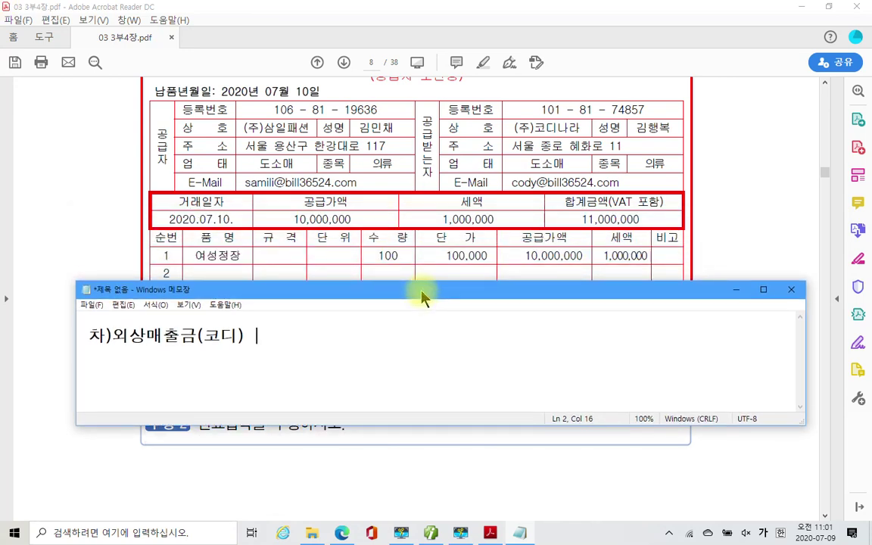
{"action": "left_click_drag", "start_coordinate": [423, 297], "coordinate": [422, 243]}
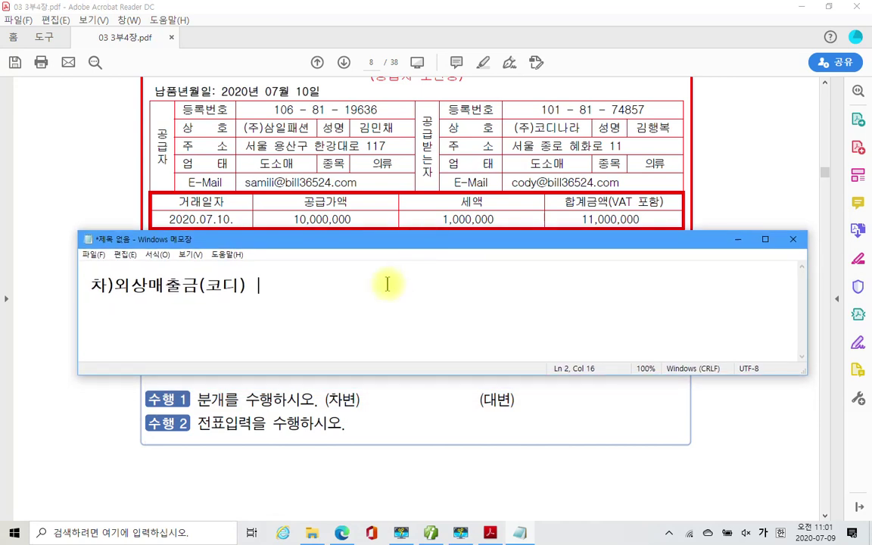
{"action": "type", "text": "11,000,000"}
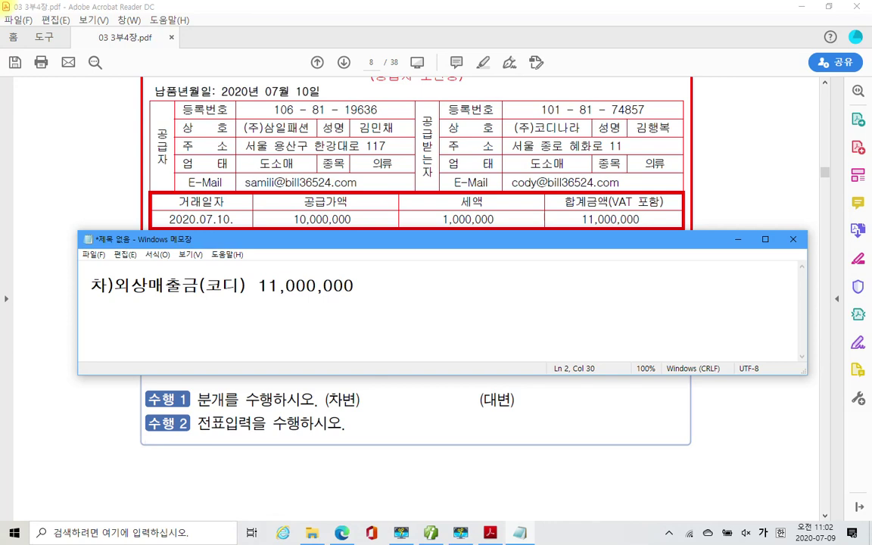
Add the credit entry 대)상품매출 10,000,000 on the same line as the debit entry.
{"action": "type", "text": "대)"}
{"action": "type", "text": "상품매"}
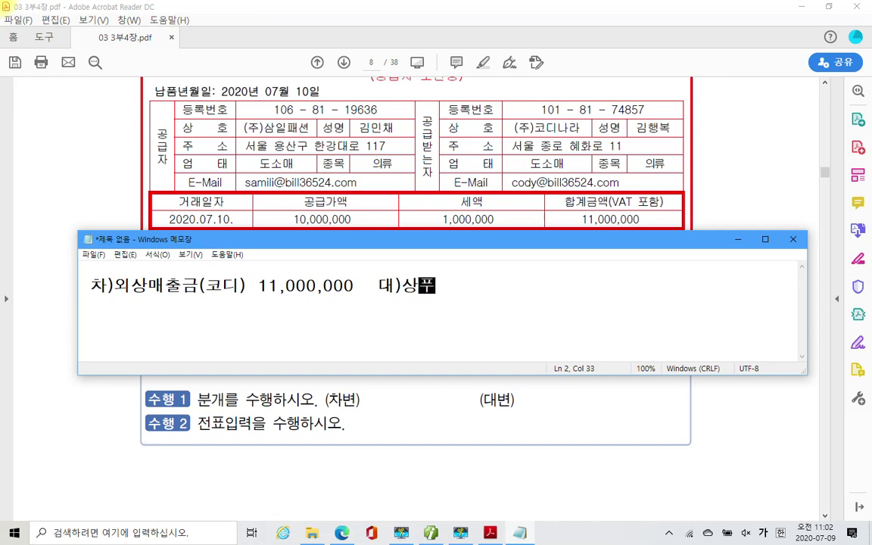
{"action": "type", "text": "출"}
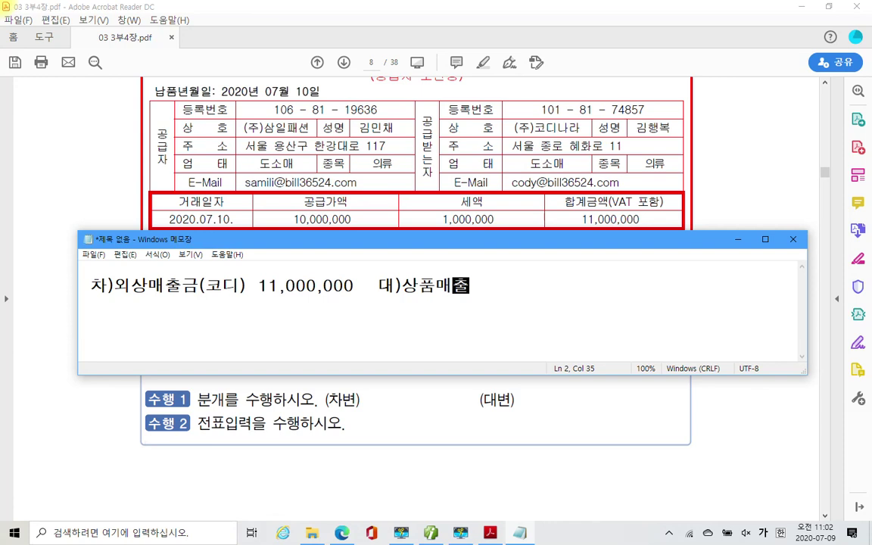
{"action": "type", "text": "10"}
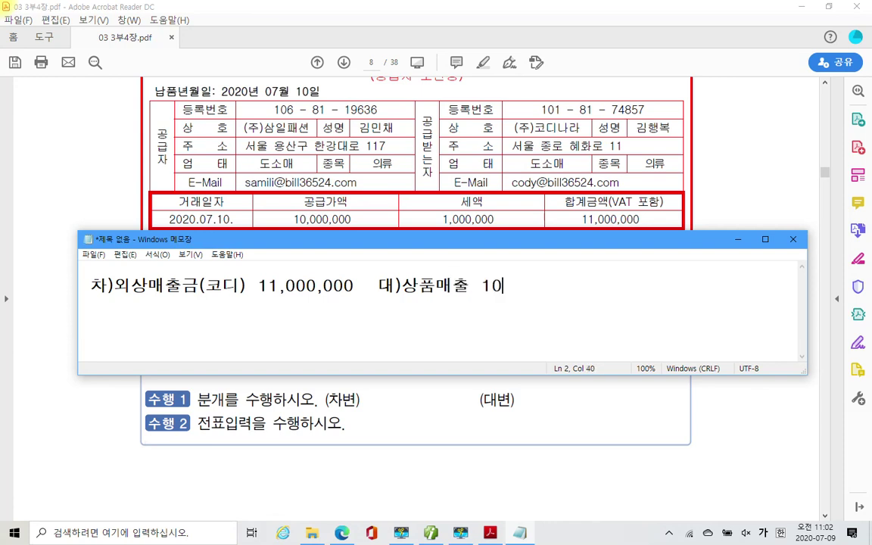
{"action": "type", "text": ",000,000"}
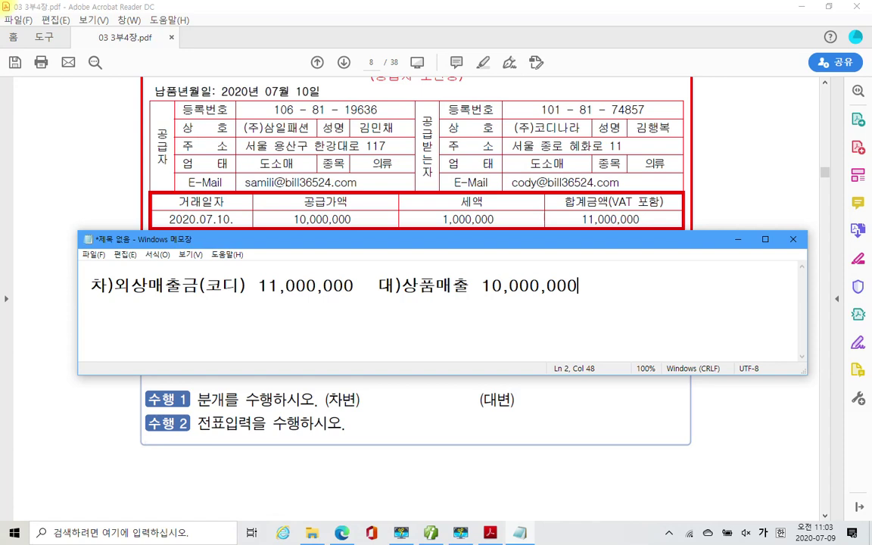
Circle the 세액 amount in the statement and underline the debit entry in red, and clear the marks.
{"action": "mouse_move", "coordinate": [454, 193]}
{"action": "left_mouse_down"}
{"action": "mouse_move", "coordinate": [508, 202]}
{"action": "mouse_move", "coordinate": [464, 233]}
{"action": "left_mouse_up"}
{"action": "left_click_drag", "start_coordinate": [113, 296], "coordinate": [355, 301]}
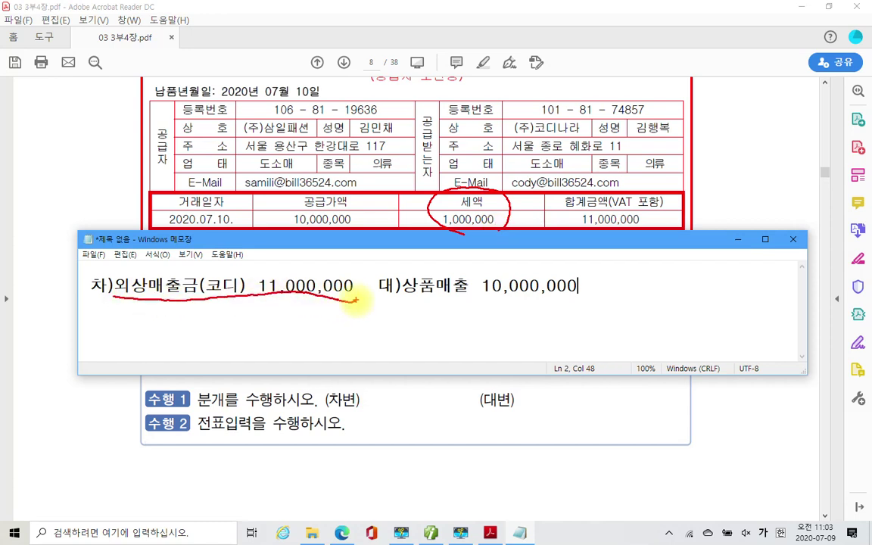
{"action": "key", "text": "Escape"}
Add 부가세예수금 as a second credit account on a new line under 상품매출.
{"action": "key", "text": "Return"}
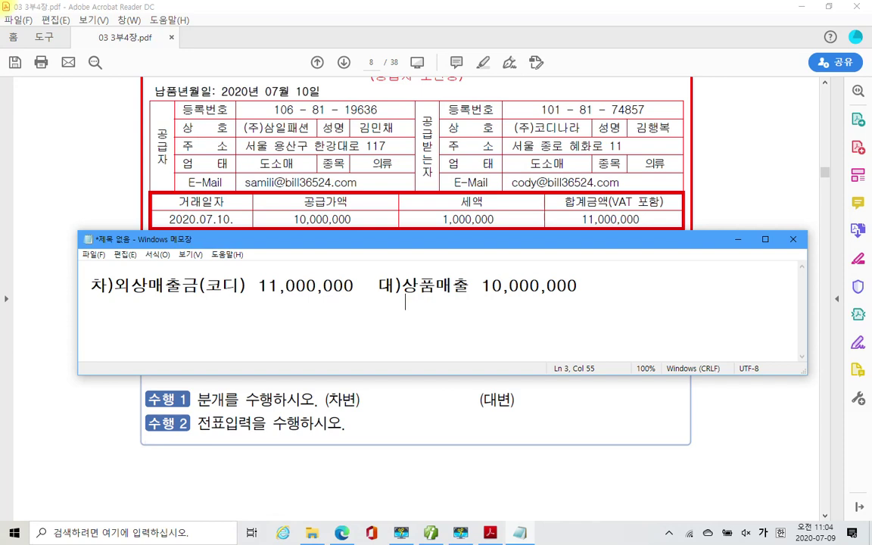
{"action": "type", "text": "부가세"}
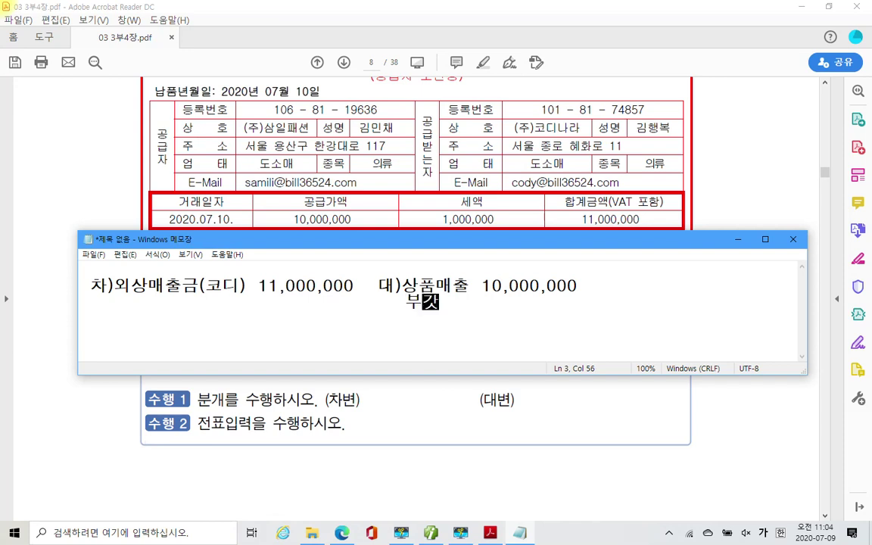
{"action": "type", "text": "예"}
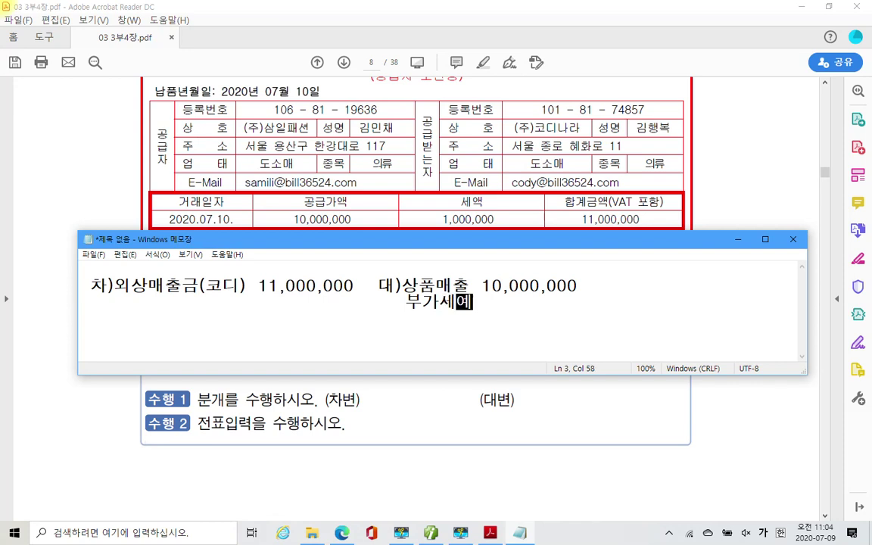
{"action": "type", "text": "수금"}
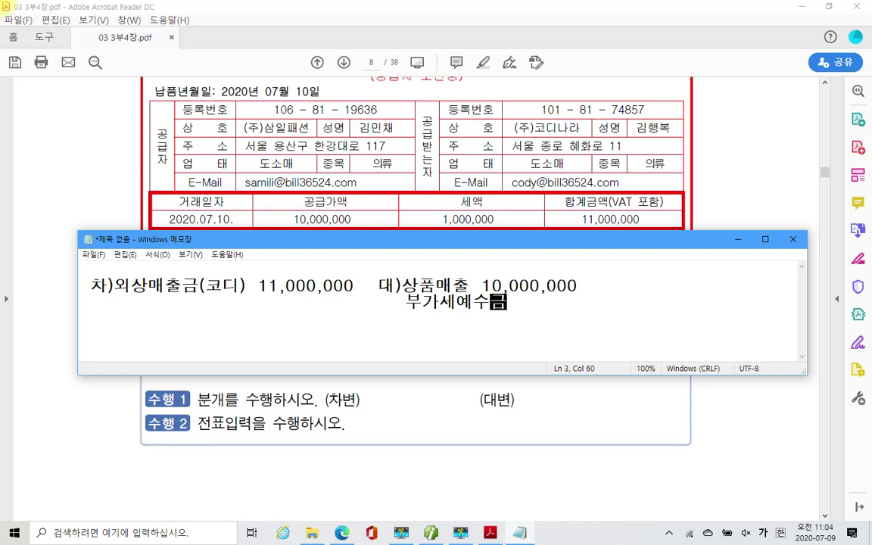
Shift the 상품매출 amount further along its line and enter 1,000,000 as the 부가세예수금 amount beneath it.
{"action": "left_click", "coordinate": [482, 286]}
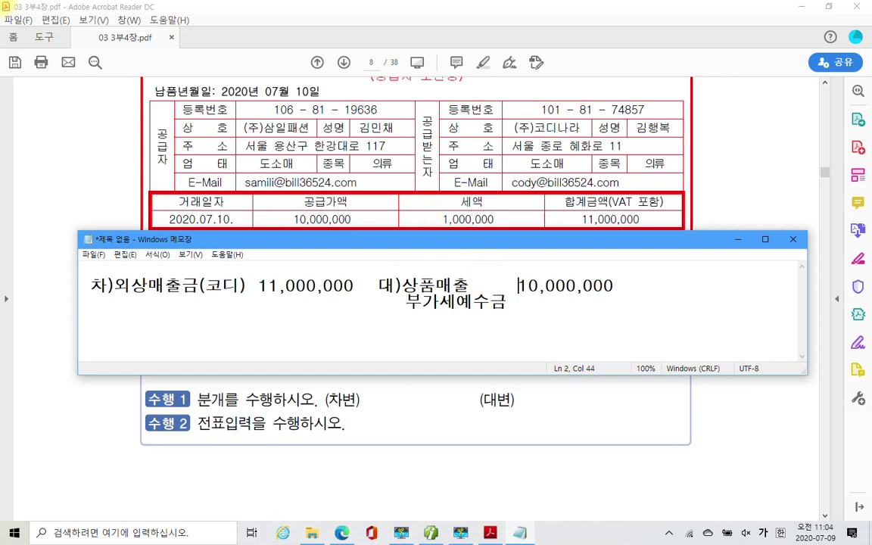
{"action": "left_click", "coordinate": [517, 306]}
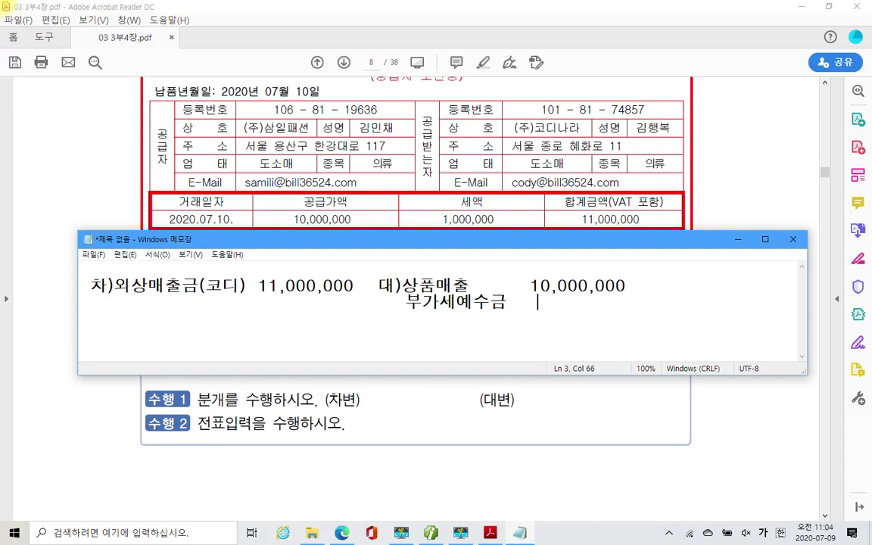
{"action": "type", "text": "1,000"}
{"action": "type", "text": ",000"}
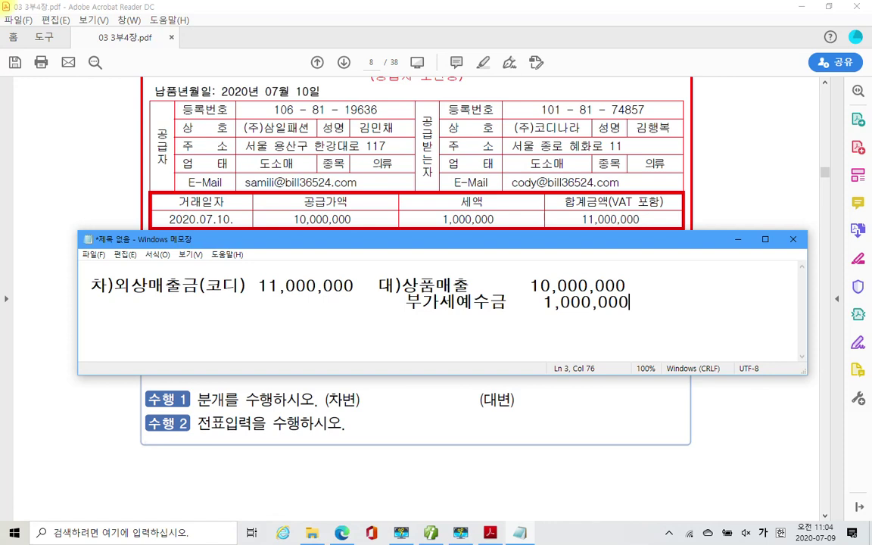
{"action": "key", "text": "Up"}
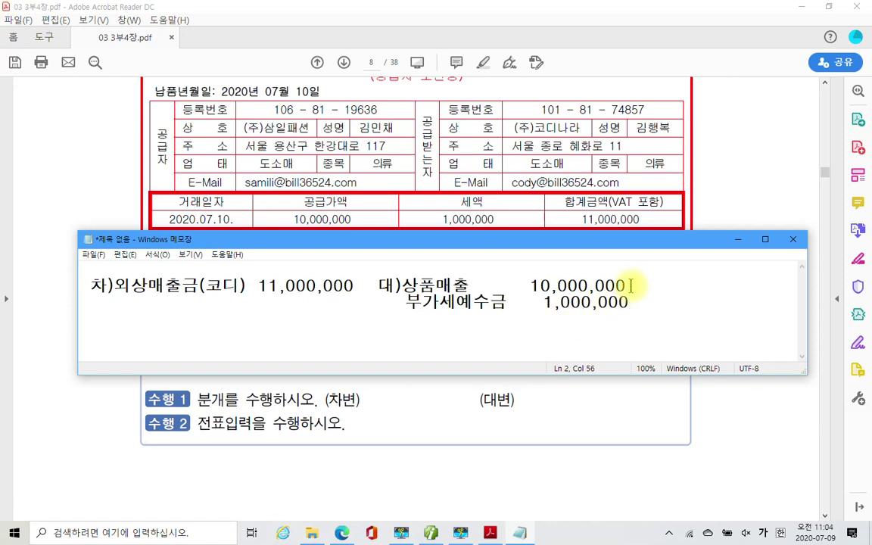
Insert a line beneath the first entry line with the notes (자산증가) under 외상매출금 and (수익발생) under 상품매출.
{"action": "key", "text": "Return"}
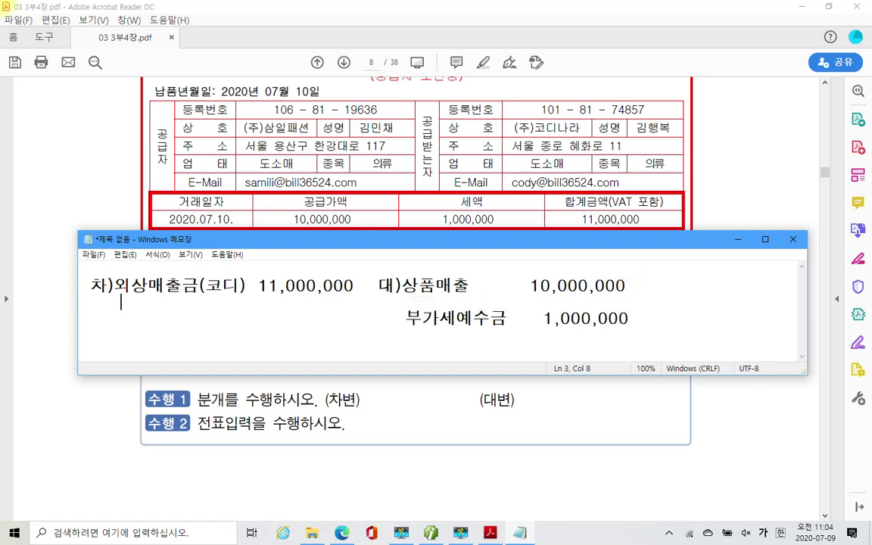
{"action": "type", "text": "(자산증"}
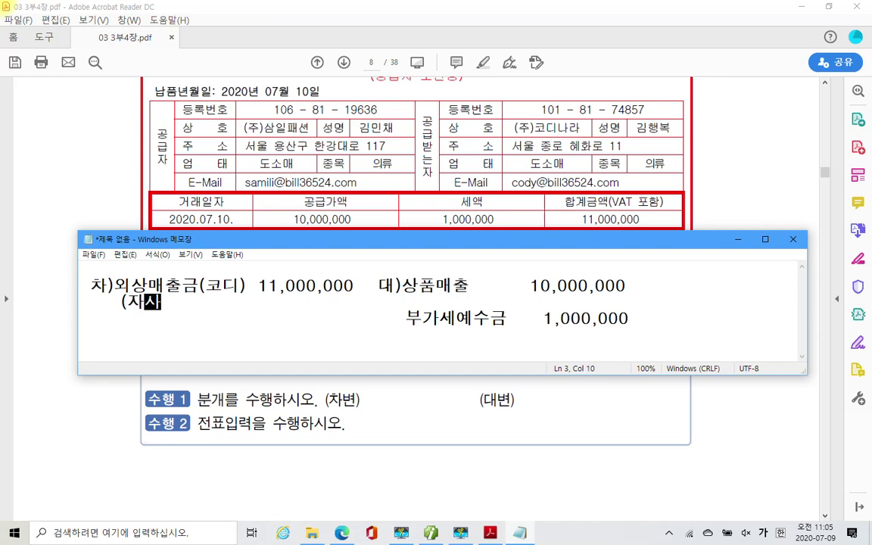
{"action": "type", "text": "가)   "}
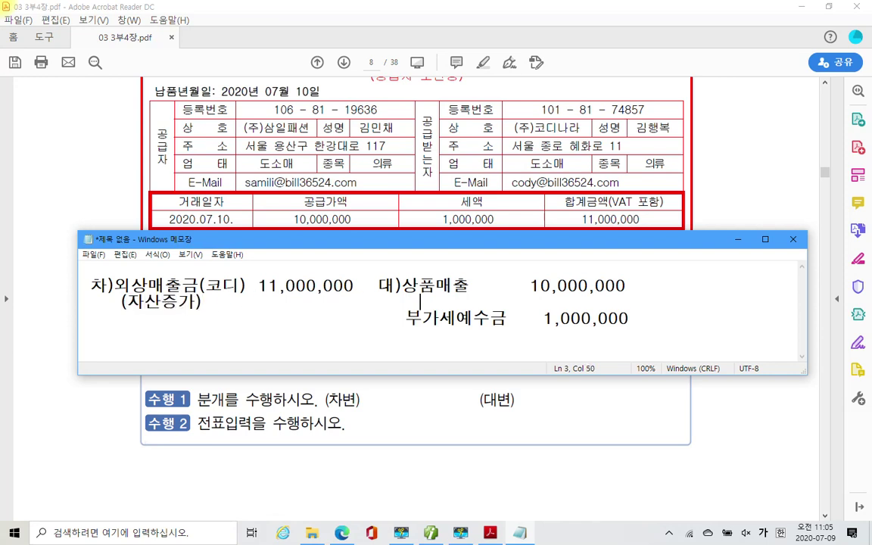
{"action": "type", "text": "                                            (수익"}
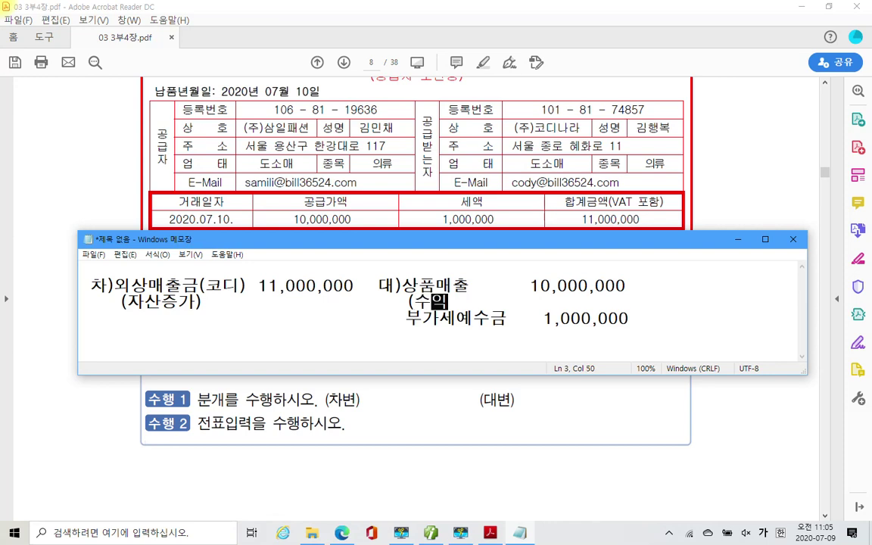
{"action": "type", "text": "발생)"}
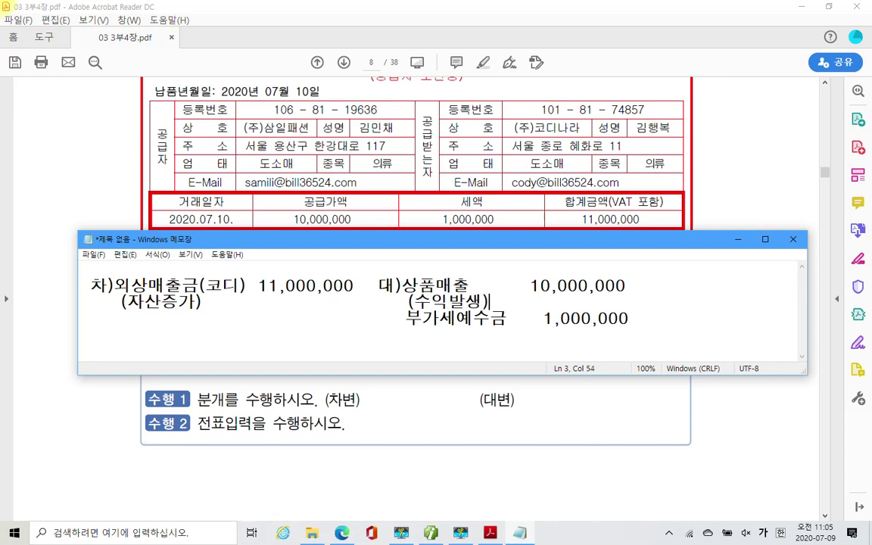
Add the note (부채증가) on the line beneath 부가세예수금.
{"action": "key", "text": "Down"}
{"action": "key", "text": "Down"}
{"action": "type", "text": "(부채증가"}
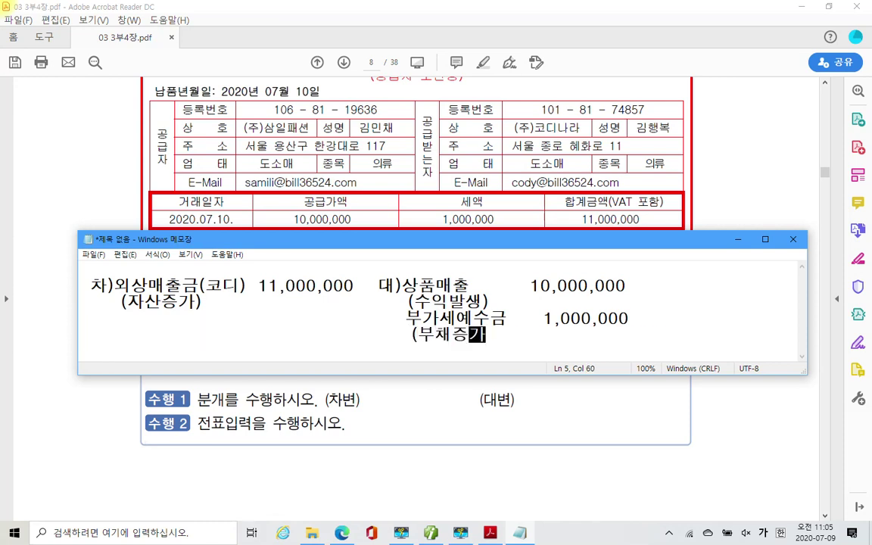
{"action": "type", "text": ")"}
Bring up the exercise PDF, switch to the accounting program and open 매입매출전표입력.
{"action": "left_click", "coordinate": [607, 405]}
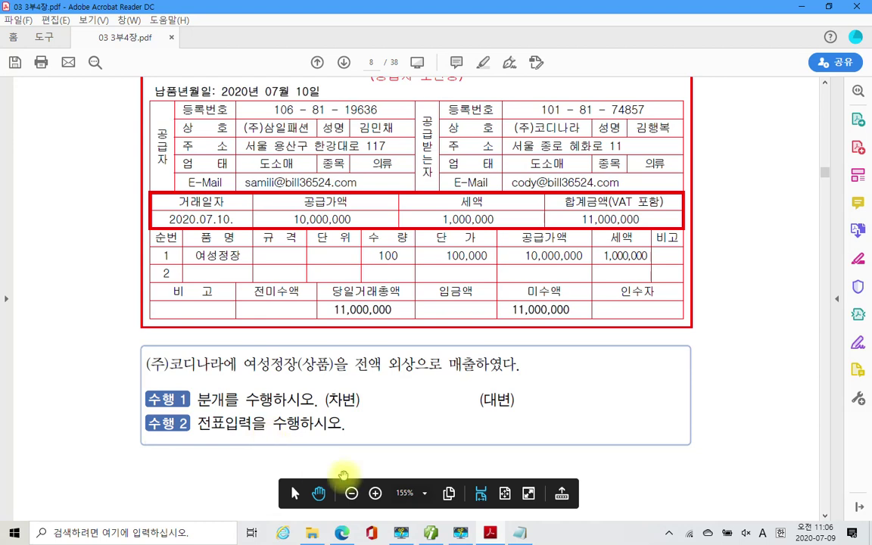
{"action": "left_click", "coordinate": [430, 533]}
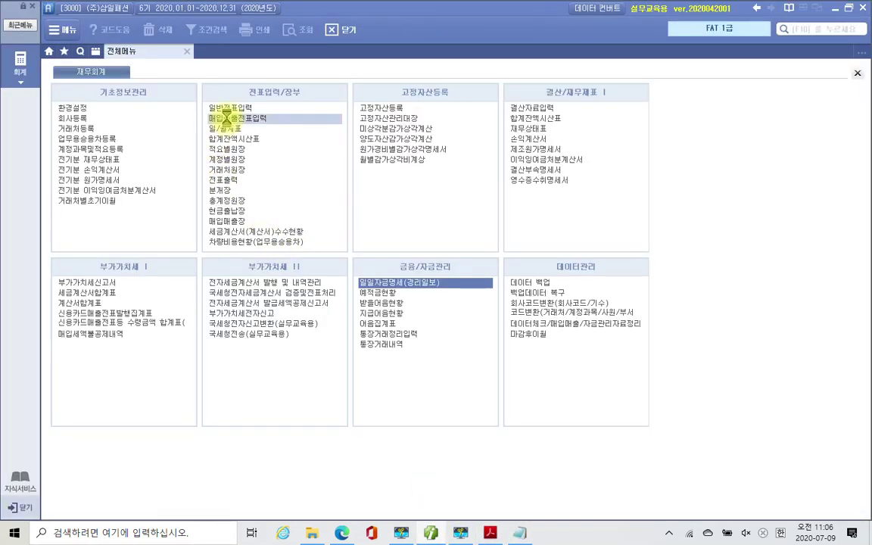
{"action": "left_click", "coordinate": [226, 118]}
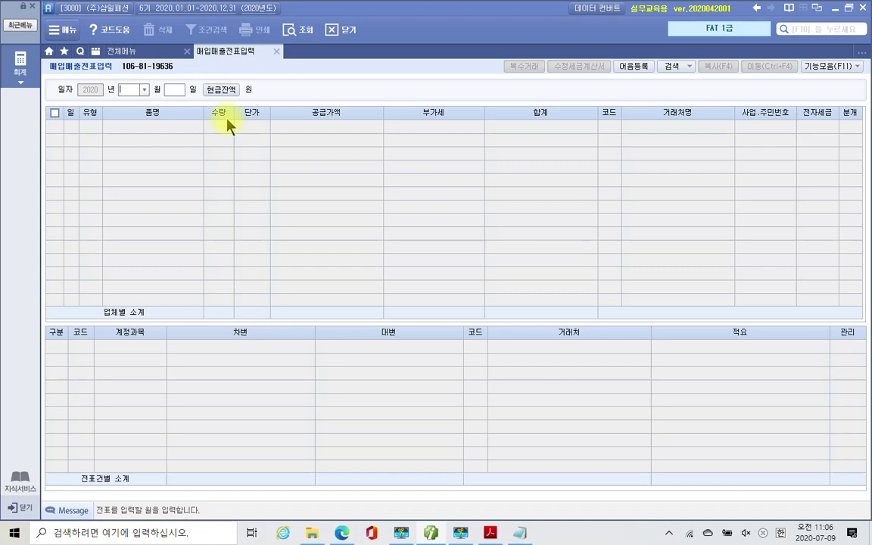
Set the voucher date to 07월 10일.
{"action": "type", "text": "7"}
{"action": "key", "text": "Return"}
{"action": "type", "text": "10"}
{"action": "key", "text": "Return"}
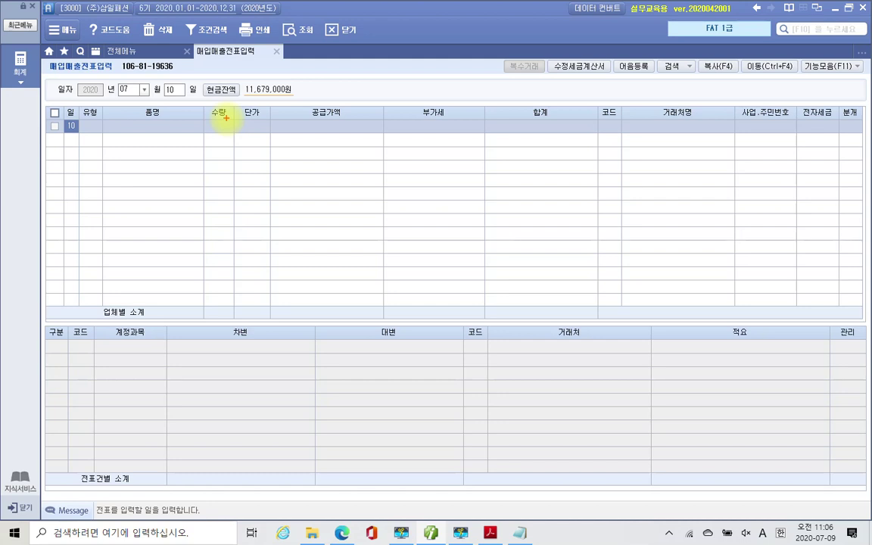
Handwrite "상단: 세금계산서 등 증빙 입력" in red over the upper grid and circle the 유형 column.
{"action": "left_click_drag", "start_coordinate": [181, 180], "coordinate": [216, 179]}
{"action": "left_click_drag", "start_coordinate": [225, 141], "coordinate": [223, 180]}
{"action": "left_click_drag", "start_coordinate": [223, 161], "coordinate": [239, 161]}
{"action": "mouse_move", "coordinate": [216, 198]}
{"action": "left_mouse_down"}
{"action": "mouse_move", "coordinate": [212, 204]}
{"action": "mouse_move", "coordinate": [253, 160]}
{"action": "mouse_move", "coordinate": [268, 156]}
{"action": "mouse_move", "coordinate": [278, 175]}
{"action": "mouse_move", "coordinate": [260, 210]}
{"action": "left_mouse_up"}
{"action": "mouse_move", "coordinate": [304, 166]}
{"action": "left_mouse_down"}
{"action": "mouse_move", "coordinate": [310, 173]}
{"action": "mouse_move", "coordinate": [301, 212]}
{"action": "left_mouse_up"}
{"action": "mouse_move", "coordinate": [378, 161]}
{"action": "left_mouse_down"}
{"action": "mouse_move", "coordinate": [348, 195]}
{"action": "mouse_move", "coordinate": [385, 200]}
{"action": "mouse_move", "coordinate": [433, 152]}
{"action": "mouse_move", "coordinate": [447, 180]}
{"action": "mouse_move", "coordinate": [435, 215]}
{"action": "left_mouse_up"}
{"action": "mouse_move", "coordinate": [453, 174]}
{"action": "left_mouse_down"}
{"action": "mouse_move", "coordinate": [461, 175]}
{"action": "mouse_move", "coordinate": [463, 199]}
{"action": "left_mouse_up"}
{"action": "mouse_move", "coordinate": [485, 163]}
{"action": "left_mouse_down"}
{"action": "mouse_move", "coordinate": [483, 201]}
{"action": "mouse_move", "coordinate": [497, 214]}
{"action": "left_mouse_up"}
{"action": "left_click_drag", "start_coordinate": [526, 168], "coordinate": [509, 195]}
{"action": "left_click_drag", "start_coordinate": [521, 181], "coordinate": [534, 193]}
{"action": "mouse_move", "coordinate": [546, 160]}
{"action": "left_mouse_down"}
{"action": "mouse_move", "coordinate": [546, 199]}
{"action": "mouse_move", "coordinate": [554, 185]}
{"action": "left_mouse_up"}
{"action": "left_click_drag", "start_coordinate": [530, 200], "coordinate": [553, 217]}
{"action": "left_click_drag", "start_coordinate": [585, 173], "coordinate": [563, 208]}
{"action": "left_click_drag", "start_coordinate": [577, 189], "coordinate": [589, 201]}
{"action": "left_click_drag", "start_coordinate": [591, 187], "coordinate": [603, 184]}
{"action": "left_click_drag", "start_coordinate": [603, 163], "coordinate": [598, 221]}
{"action": "mouse_move", "coordinate": [638, 158]}
{"action": "left_mouse_down"}
{"action": "mouse_move", "coordinate": [654, 157]}
{"action": "mouse_move", "coordinate": [666, 188]}
{"action": "mouse_move", "coordinate": [651, 204]}
{"action": "left_mouse_up"}
{"action": "mouse_move", "coordinate": [725, 161]}
{"action": "left_mouse_down"}
{"action": "mouse_move", "coordinate": [725, 186]}
{"action": "mouse_move", "coordinate": [759, 180]}
{"action": "mouse_move", "coordinate": [739, 211]}
{"action": "left_mouse_up"}
{"action": "mouse_move", "coordinate": [777, 176]}
{"action": "left_mouse_down"}
{"action": "mouse_move", "coordinate": [775, 206]}
{"action": "mouse_move", "coordinate": [800, 186]}
{"action": "mouse_move", "coordinate": [811, 217]}
{"action": "left_mouse_up"}
{"action": "mouse_move", "coordinate": [802, 220]}
{"action": "left_mouse_down"}
{"action": "mouse_move", "coordinate": [791, 231]}
{"action": "mouse_move", "coordinate": [802, 221]}
{"action": "left_mouse_up"}
{"action": "left_click_drag", "start_coordinate": [719, 251], "coordinate": [742, 277]}
{"action": "mouse_move", "coordinate": [723, 281]}
{"action": "left_mouse_down"}
{"action": "mouse_move", "coordinate": [723, 289]}
{"action": "mouse_move", "coordinate": [742, 289]}
{"action": "left_mouse_up"}
{"action": "left_click_drag", "start_coordinate": [773, 261], "coordinate": [794, 286]}
{"action": "left_click_drag", "start_coordinate": [821, 257], "coordinate": [820, 291]}
{"action": "mouse_move", "coordinate": [803, 270]}
{"action": "left_mouse_down"}
{"action": "mouse_move", "coordinate": [825, 271]}
{"action": "mouse_move", "coordinate": [808, 315]}
{"action": "left_mouse_up"}
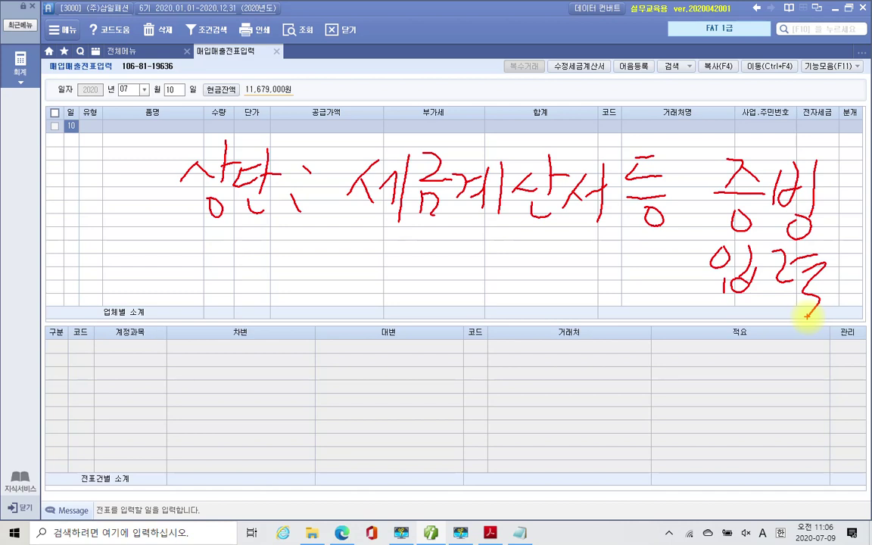
{"action": "mouse_move", "coordinate": [75, 106]}
{"action": "left_mouse_down"}
{"action": "mouse_move", "coordinate": [110, 121]}
{"action": "mouse_move", "coordinate": [104, 150]}
{"action": "left_mouse_up"}
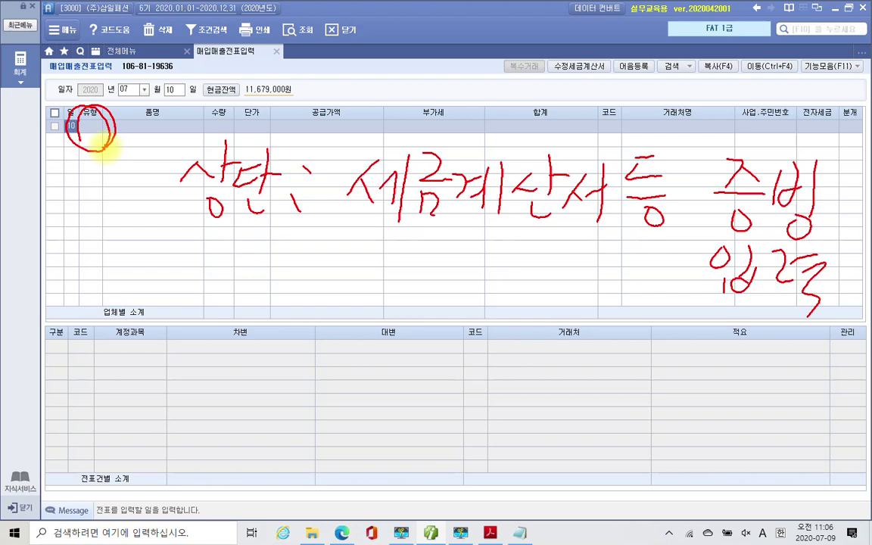
Handwrite "하단: 회계처리(분개)" in blue over the lower journal grid.
{"action": "mouse_move", "coordinate": [175, 350]}
{"action": "left_mouse_down"}
{"action": "mouse_move", "coordinate": [193, 354]}
{"action": "mouse_move", "coordinate": [189, 374]}
{"action": "mouse_move", "coordinate": [175, 380]}
{"action": "left_mouse_up"}
{"action": "left_click_drag", "start_coordinate": [203, 342], "coordinate": [196, 411]}
{"action": "left_click_drag", "start_coordinate": [204, 373], "coordinate": [218, 372]}
{"action": "mouse_move", "coordinate": [227, 358]}
{"action": "left_mouse_down"}
{"action": "mouse_move", "coordinate": [243, 356]}
{"action": "mouse_move", "coordinate": [253, 380]}
{"action": "left_mouse_up"}
{"action": "mouse_move", "coordinate": [255, 347]}
{"action": "left_mouse_down"}
{"action": "mouse_move", "coordinate": [254, 386]}
{"action": "mouse_move", "coordinate": [269, 376]}
{"action": "left_mouse_up"}
{"action": "left_click_drag", "start_coordinate": [231, 396], "coordinate": [247, 416]}
{"action": "mouse_move", "coordinate": [292, 358]}
{"action": "left_mouse_down"}
{"action": "mouse_move", "coordinate": [284, 366]}
{"action": "mouse_move", "coordinate": [292, 359]}
{"action": "left_mouse_up"}
{"action": "left_click_drag", "start_coordinate": [286, 396], "coordinate": [286, 398]}
{"action": "mouse_move", "coordinate": [339, 354]}
{"action": "left_mouse_down"}
{"action": "mouse_move", "coordinate": [350, 363]}
{"action": "mouse_move", "coordinate": [350, 333]}
{"action": "left_mouse_up"}
{"action": "left_click_drag", "start_coordinate": [319, 414], "coordinate": [353, 412]}
{"action": "mouse_move", "coordinate": [373, 362]}
{"action": "left_mouse_down"}
{"action": "mouse_move", "coordinate": [371, 420]}
{"action": "mouse_move", "coordinate": [387, 380]}
{"action": "mouse_move", "coordinate": [415, 389]}
{"action": "left_mouse_up"}
{"action": "mouse_move", "coordinate": [420, 356]}
{"action": "left_mouse_down"}
{"action": "mouse_move", "coordinate": [421, 429]}
{"action": "mouse_move", "coordinate": [444, 370]}
{"action": "mouse_move", "coordinate": [452, 411]}
{"action": "mouse_move", "coordinate": [467, 419]}
{"action": "mouse_move", "coordinate": [483, 395]}
{"action": "mouse_move", "coordinate": [510, 382]}
{"action": "mouse_move", "coordinate": [507, 427]}
{"action": "left_mouse_up"}
{"action": "left_click_drag", "start_coordinate": [554, 356], "coordinate": [551, 432]}
{"action": "mouse_move", "coordinate": [580, 359]}
{"action": "left_mouse_down"}
{"action": "mouse_move", "coordinate": [580, 387]}
{"action": "mouse_move", "coordinate": [605, 386]}
{"action": "left_mouse_up"}
{"action": "left_click_drag", "start_coordinate": [580, 375], "coordinate": [603, 375]}
{"action": "mouse_move", "coordinate": [562, 395]}
{"action": "left_mouse_down"}
{"action": "mouse_move", "coordinate": [614, 395]}
{"action": "mouse_move", "coordinate": [584, 428]}
{"action": "mouse_move", "coordinate": [606, 426]}
{"action": "left_mouse_up"}
{"action": "mouse_move", "coordinate": [621, 363]}
{"action": "left_mouse_down"}
{"action": "mouse_move", "coordinate": [640, 413]}
{"action": "mouse_move", "coordinate": [639, 383]}
{"action": "left_mouse_up"}
{"action": "left_click_drag", "start_coordinate": [649, 359], "coordinate": [648, 446]}
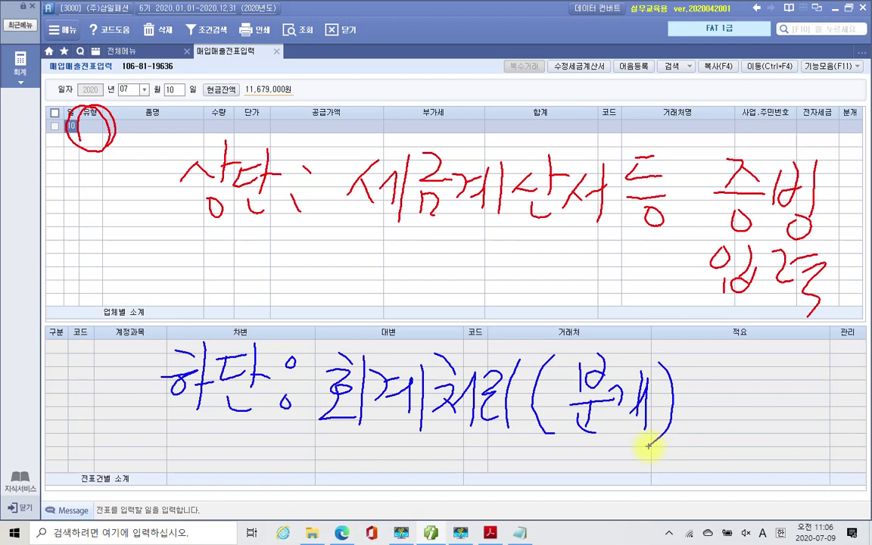
Circle the 분개 and 유형 columns in blue, draw an arrow linking 유형 with the lower grid, and clear all marks.
{"action": "mouse_move", "coordinate": [841, 140]}
{"action": "left_mouse_down"}
{"action": "mouse_move", "coordinate": [860, 120]}
{"action": "mouse_move", "coordinate": [860, 152]}
{"action": "left_mouse_up"}
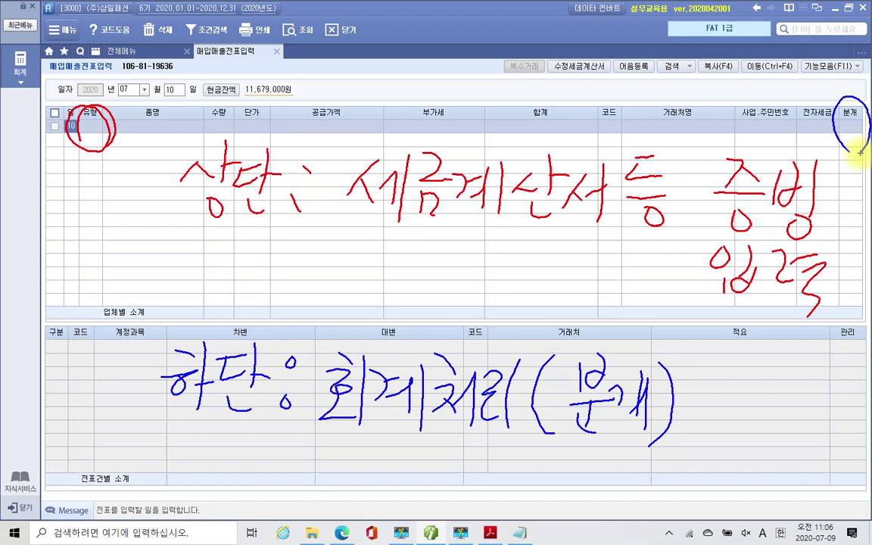
{"action": "mouse_move", "coordinate": [88, 122]}
{"action": "left_mouse_down"}
{"action": "mouse_move", "coordinate": [97, 96]}
{"action": "mouse_move", "coordinate": [102, 134]}
{"action": "left_mouse_up"}
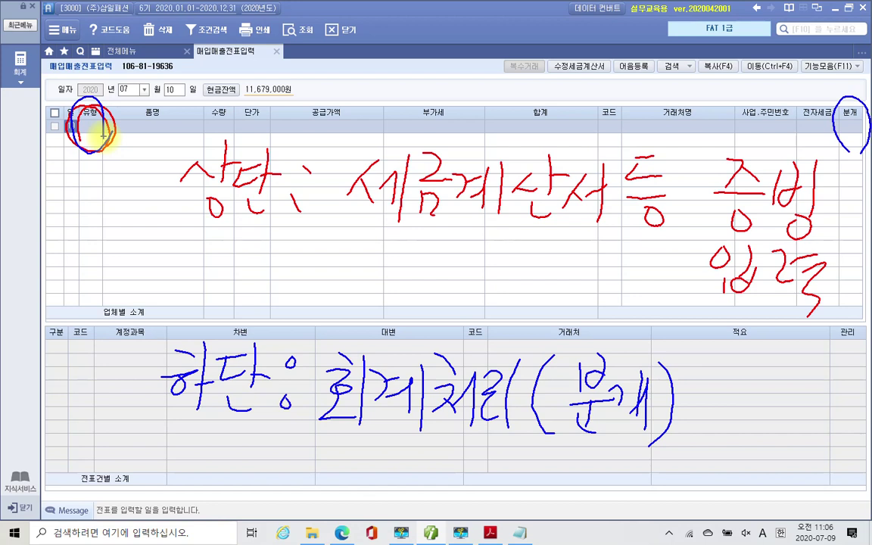
{"action": "mouse_move", "coordinate": [88, 137]}
{"action": "left_mouse_down"}
{"action": "mouse_move", "coordinate": [146, 389]}
{"action": "mouse_move", "coordinate": [161, 395]}
{"action": "left_mouse_up"}
{"action": "left_click_drag", "start_coordinate": [125, 371], "coordinate": [161, 395]}
{"action": "left_click_drag", "start_coordinate": [83, 175], "coordinate": [105, 158]}
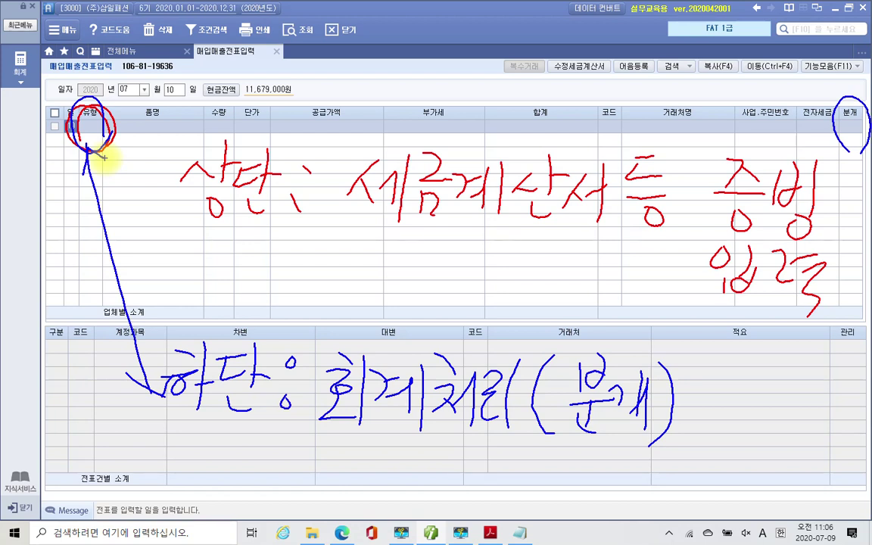
{"action": "key", "text": "Escape"}
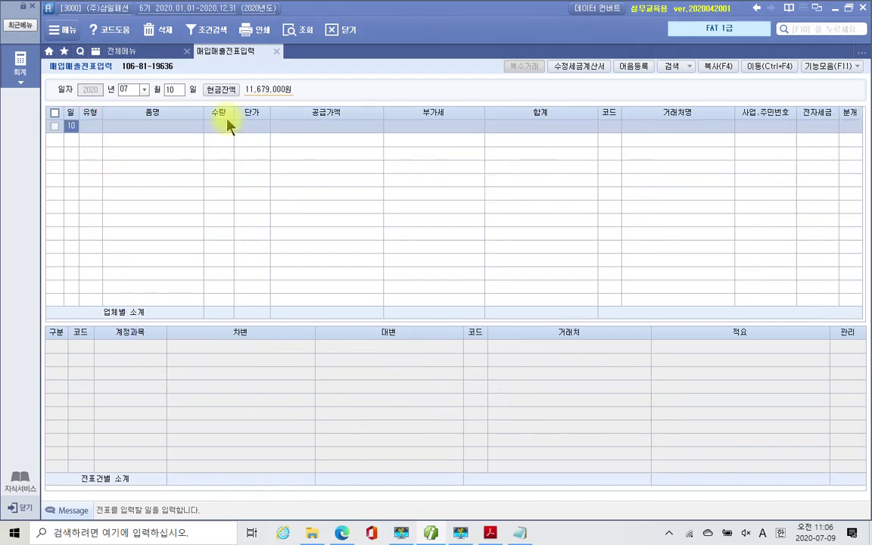
Set the row's 유형 to 11. 과세, and circle the 매출 indicator in blue and clear the marks.
{"action": "key", "text": "Return"}
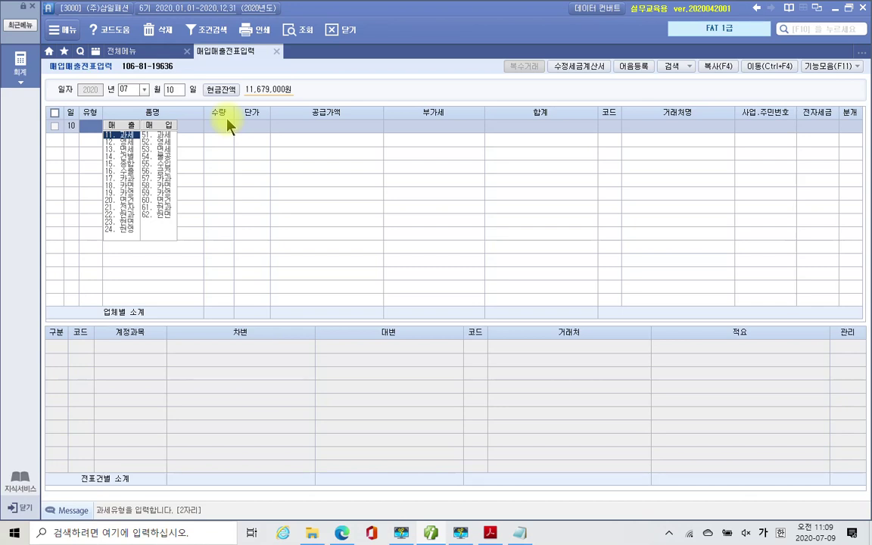
{"action": "key", "text": "Return"}
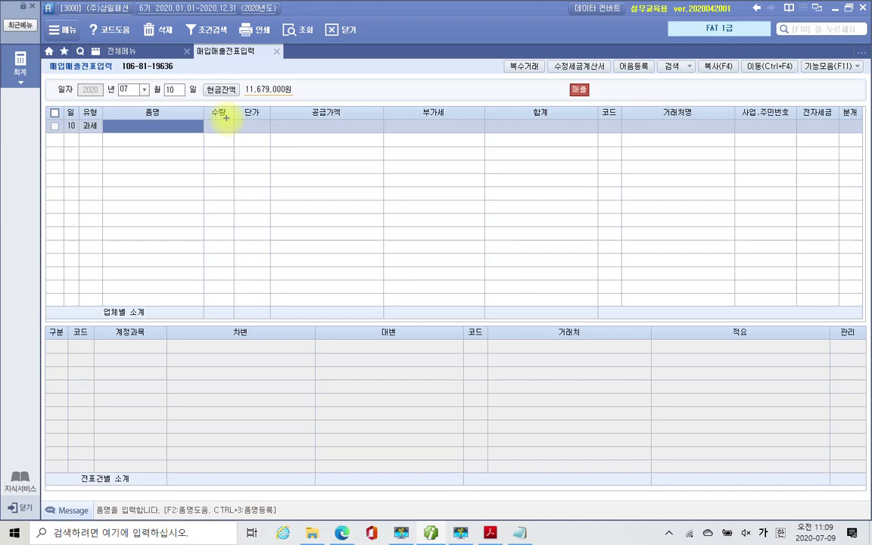
{"action": "mouse_move", "coordinate": [580, 119]}
{"action": "left_mouse_down"}
{"action": "mouse_move", "coordinate": [557, 85]}
{"action": "mouse_move", "coordinate": [605, 73]}
{"action": "mouse_move", "coordinate": [566, 131]}
{"action": "left_mouse_up"}
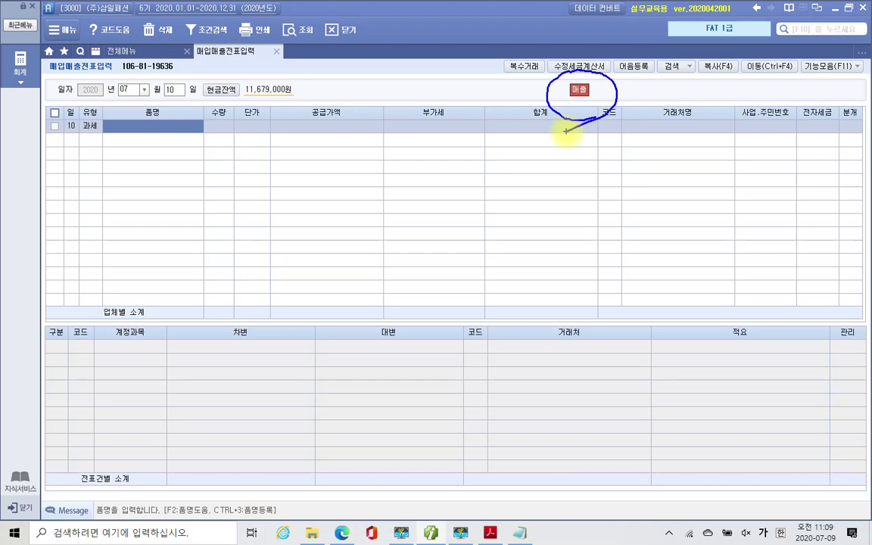
{"action": "mouse_move", "coordinate": [567, 131]}
{"action": "left_mouse_down"}
{"action": "mouse_move", "coordinate": [606, 101]}
{"action": "mouse_move", "coordinate": [593, 117]}
{"action": "left_mouse_up"}
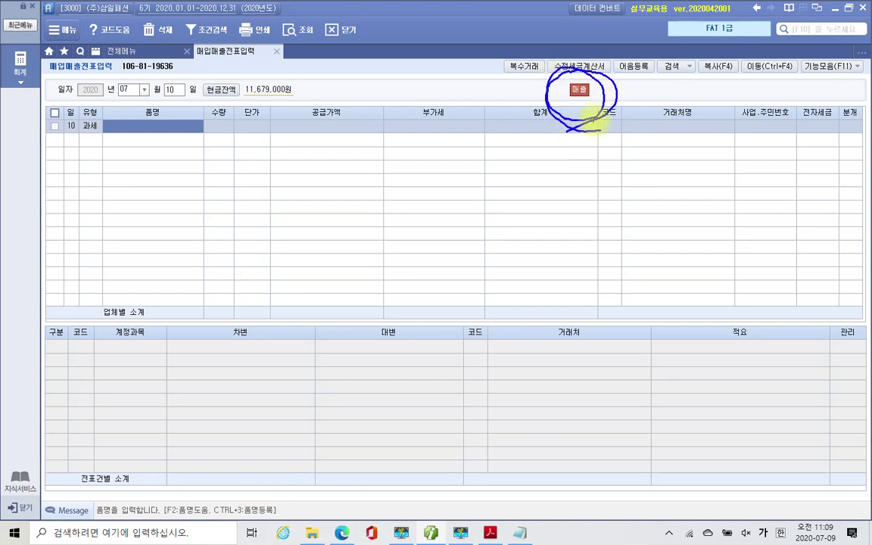
{"action": "key", "text": "Escape"}
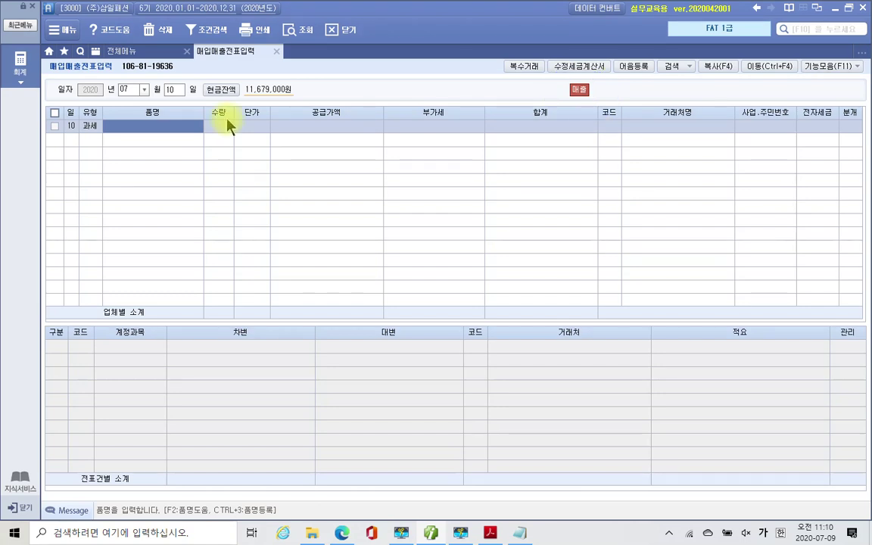
Enter 여성정장 as the 품명 of the sales row.
{"action": "type", "text": "여성"}
{"action": "type", "text": "ㅈㅈㅇ"}
{"action": "key", "text": "BackSpace"}
{"action": "key", "text": "BackSpace"}
{"action": "key", "text": "BackSpace"}
{"action": "type", "text": "정장"}
{"action": "key", "text": "Return"}
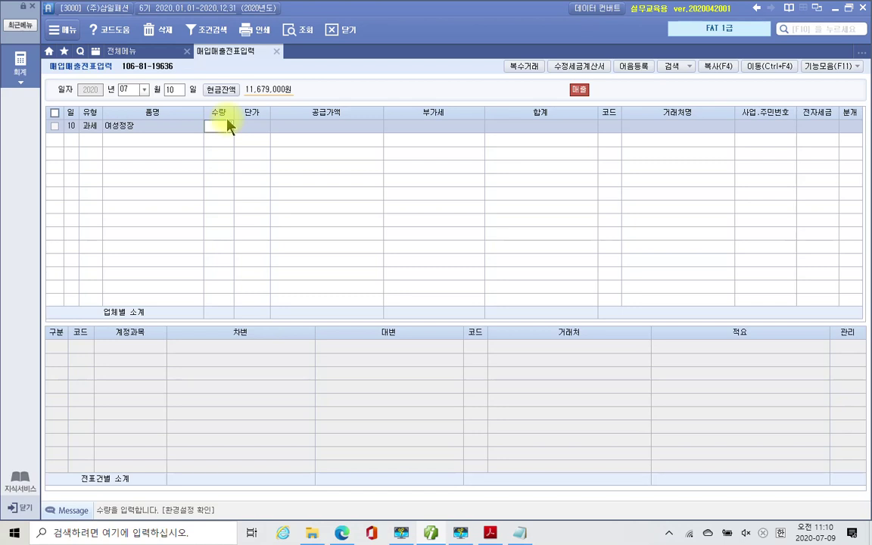
Enter 수량 100 and 단가 100,000, and accept the calculated 공급가액 and 부가세.
{"action": "type", "text": "10"}
{"action": "key", "text": "Return"}
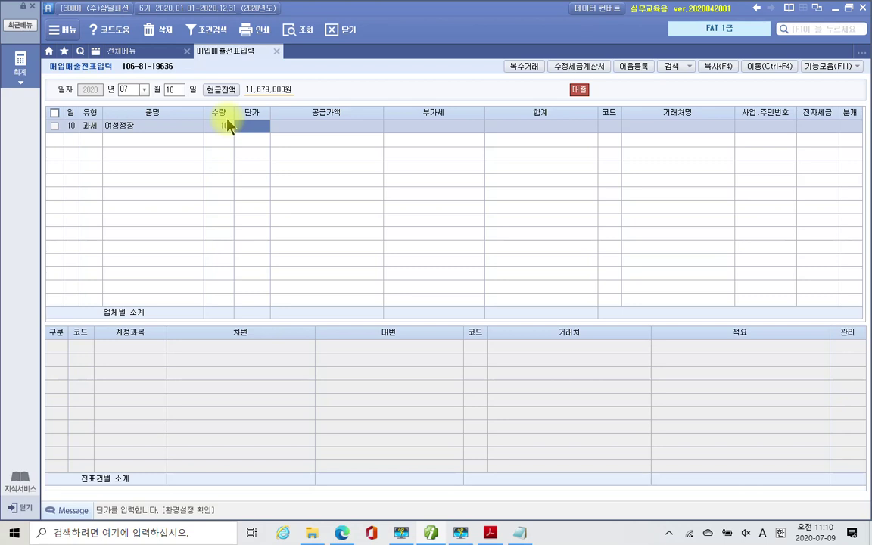
{"action": "type", "text": "100,000"}
{"action": "key", "text": "Return"}
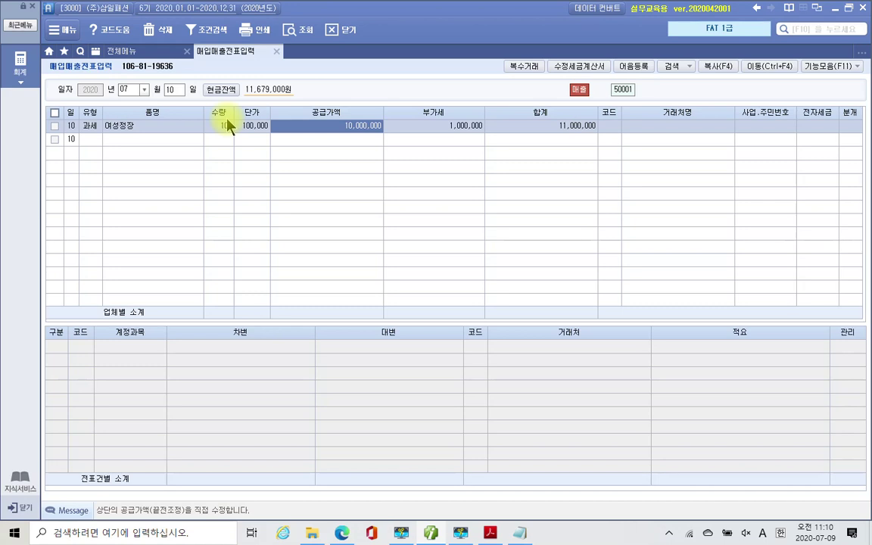
{"action": "key", "text": "Return"}
{"action": "key", "text": "Return"}
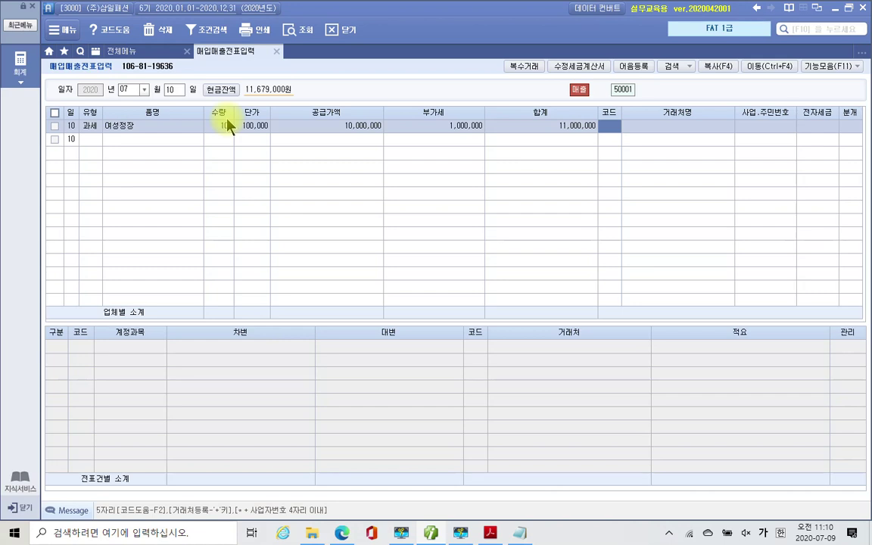
Look up the 거래처 with 코디 and assign (주)코디나라 to the sales row.
{"action": "type", "text": "코디"}
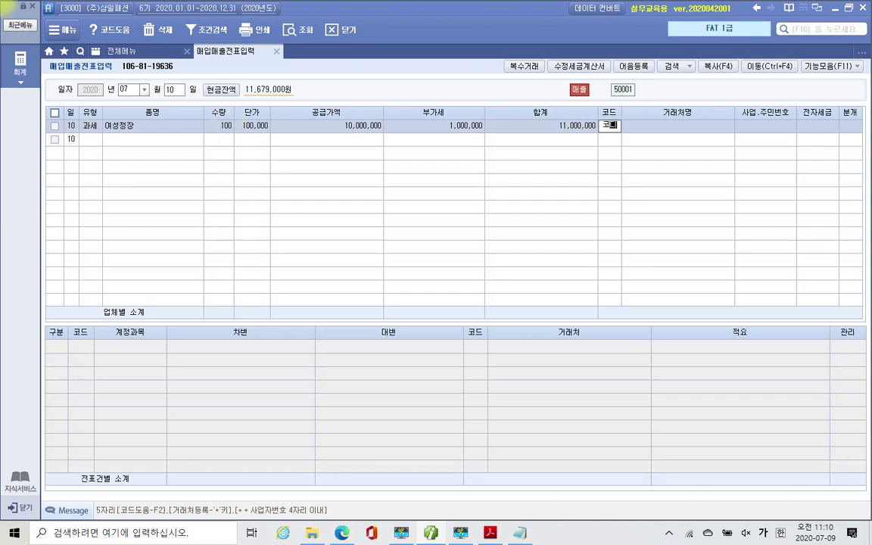
{"action": "key", "text": "Return"}
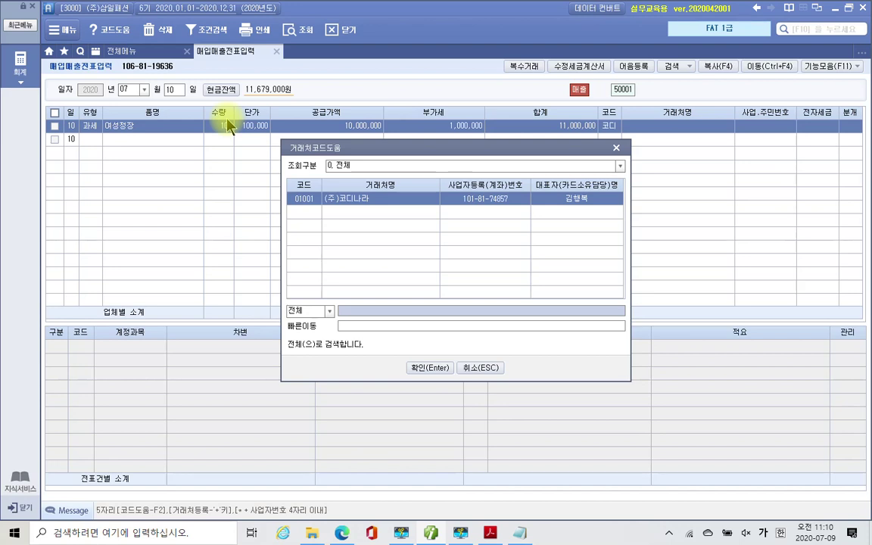
{"action": "key", "text": "Return"}
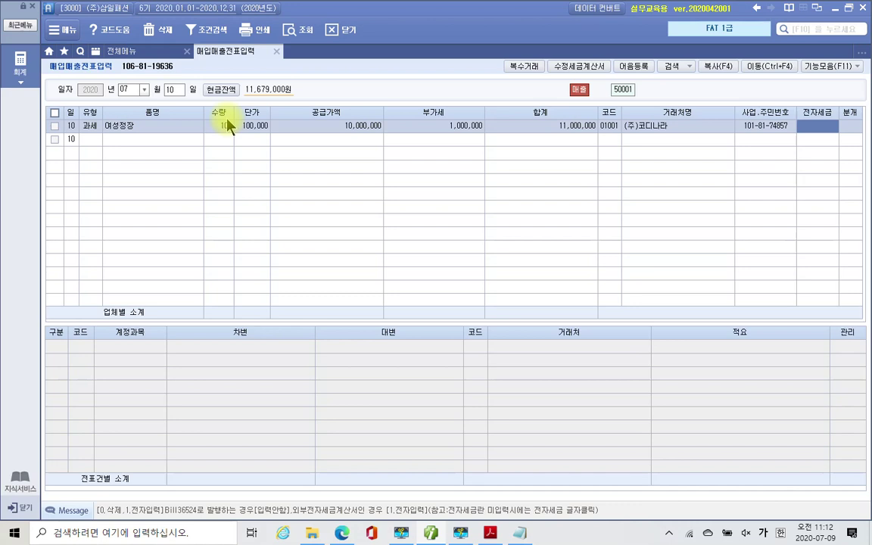
Leave 전자세금 blank and set the 분개 type to 2 (외상).
{"action": "key", "text": "Return"}
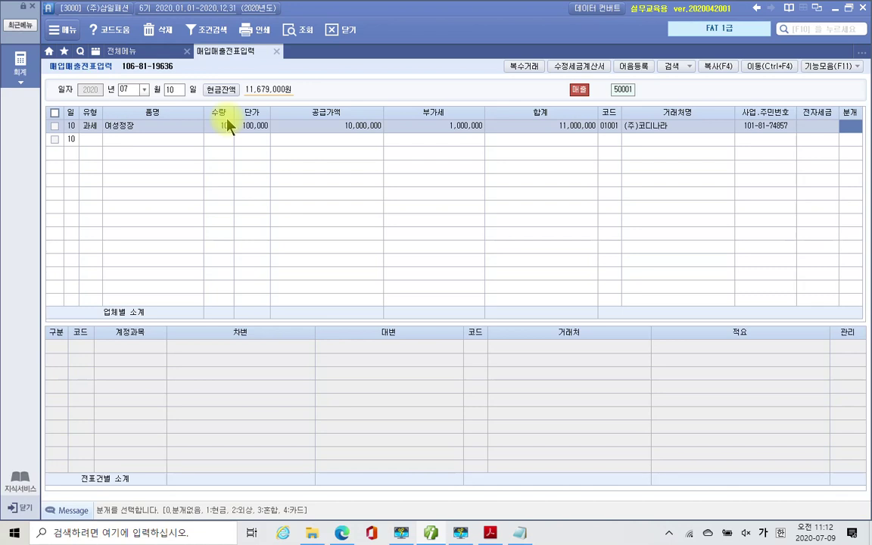
{"action": "type", "text": "2"}
{"action": "key", "text": "Return"}
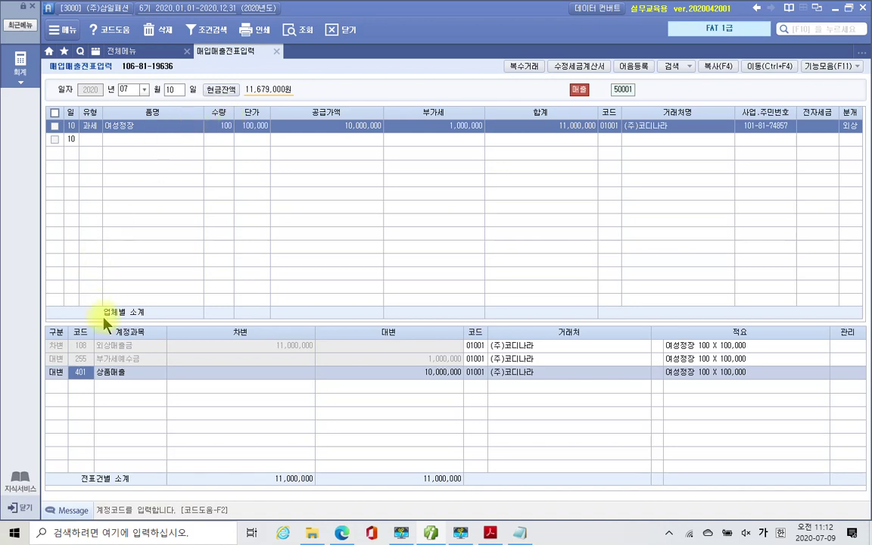
Examine the generated 외상매출금, 부가세예수금 and 상품매출 lines in the lower journal grid.
{"action": "left_click", "coordinate": [83, 347]}
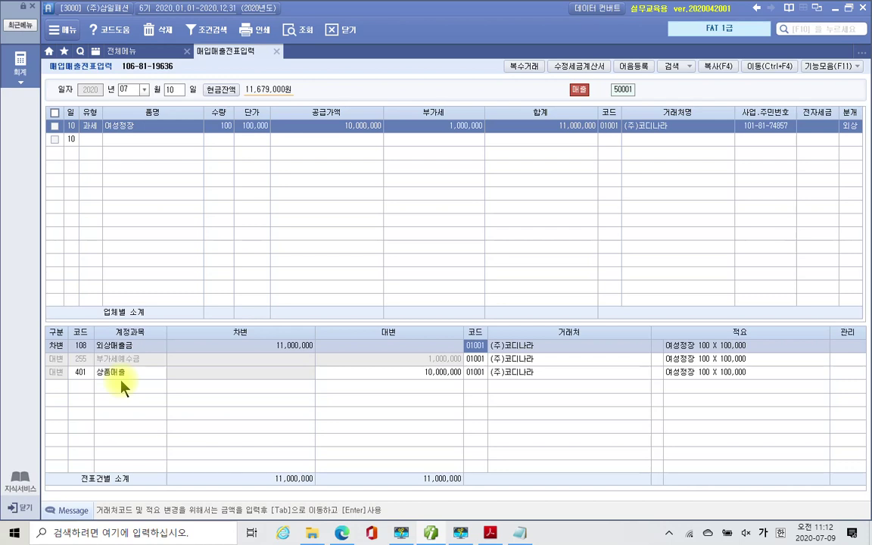
{"action": "left_click", "coordinate": [85, 359]}
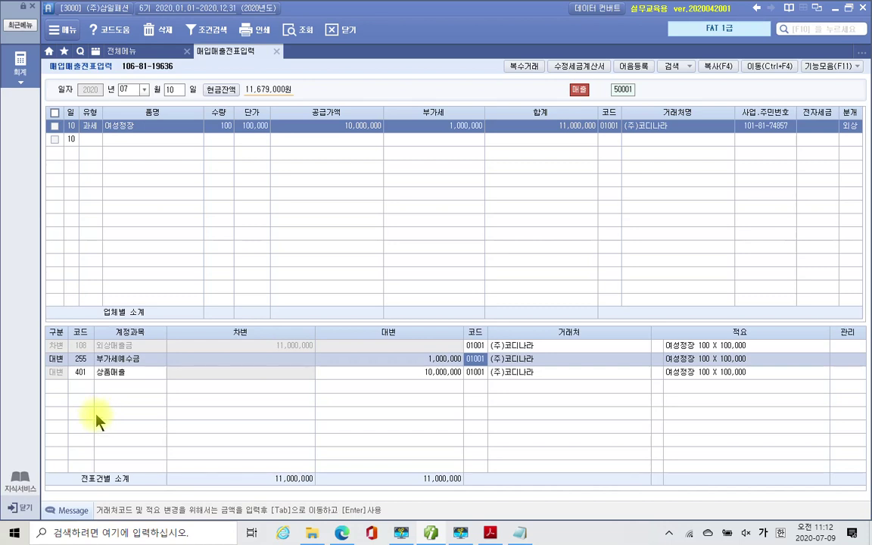
{"action": "left_click", "coordinate": [82, 372]}
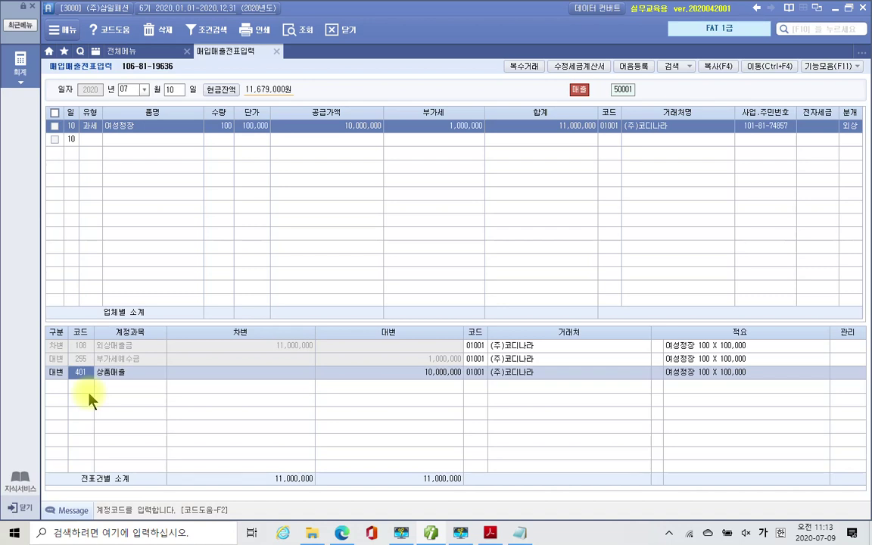
{"action": "left_click", "coordinate": [79, 349]}
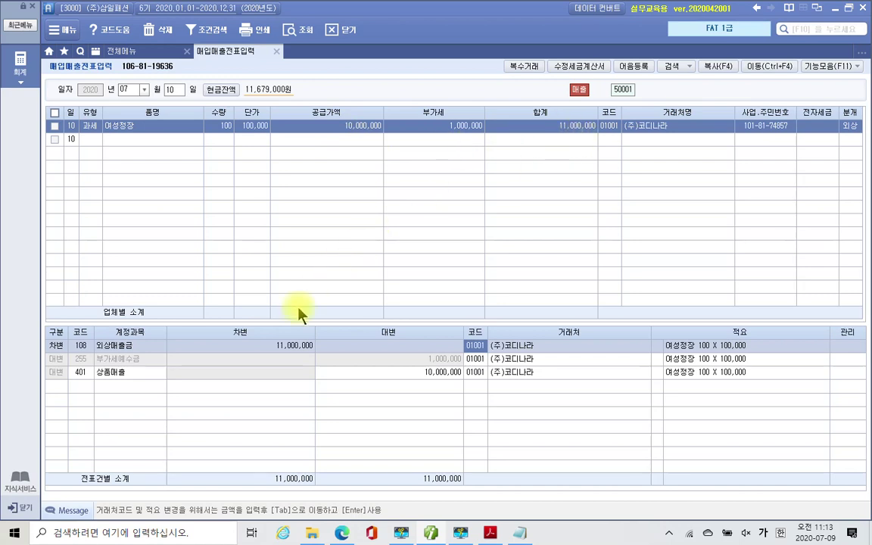
Check the 부가세예수금 and 상품매출 lines of the sales entry one by one.
{"action": "left_click", "coordinate": [85, 358]}
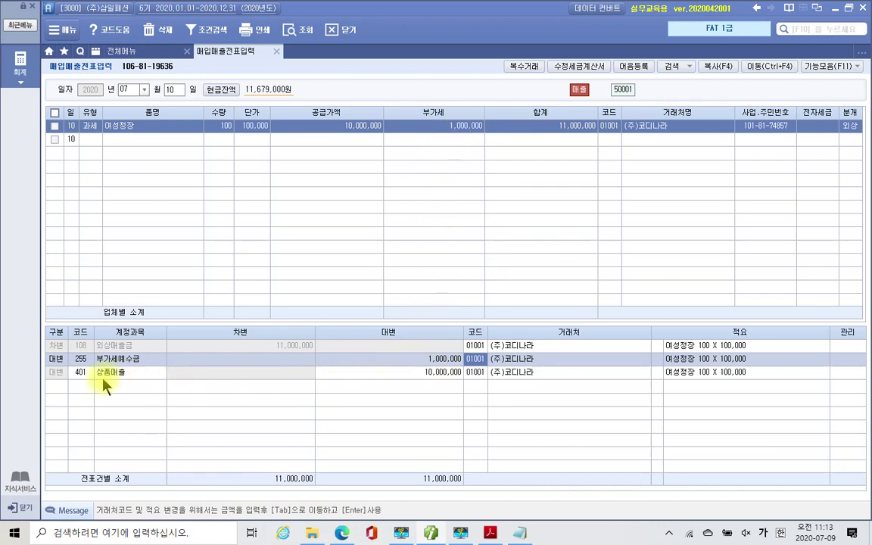
{"action": "left_click", "coordinate": [75, 375]}
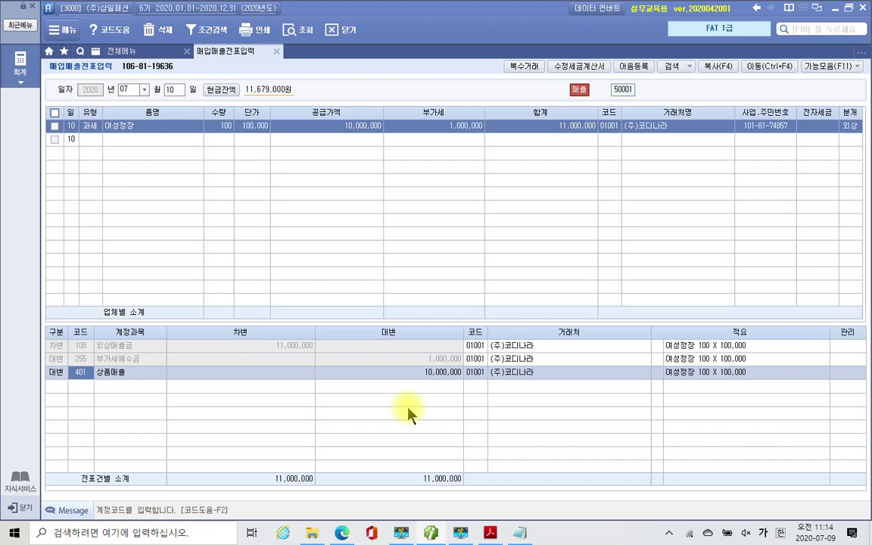
Switch to the 03 3부4장.pdf textbook and review the 전자세금계산서 발급 및 전송 exercises on pages 8 and 9.
{"action": "left_click", "coordinate": [430, 533]}
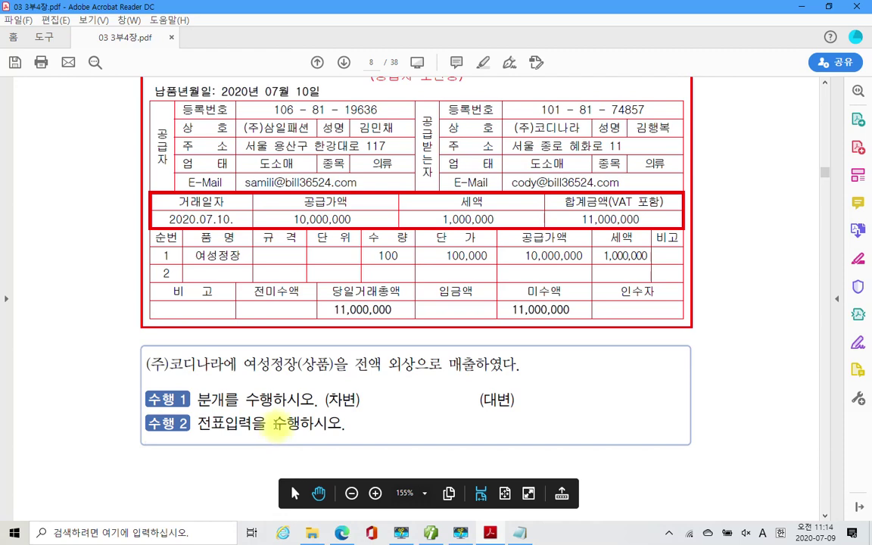
{"action": "scroll", "coordinate": [276, 424], "scroll_direction": "down", "scroll_amount": 10}
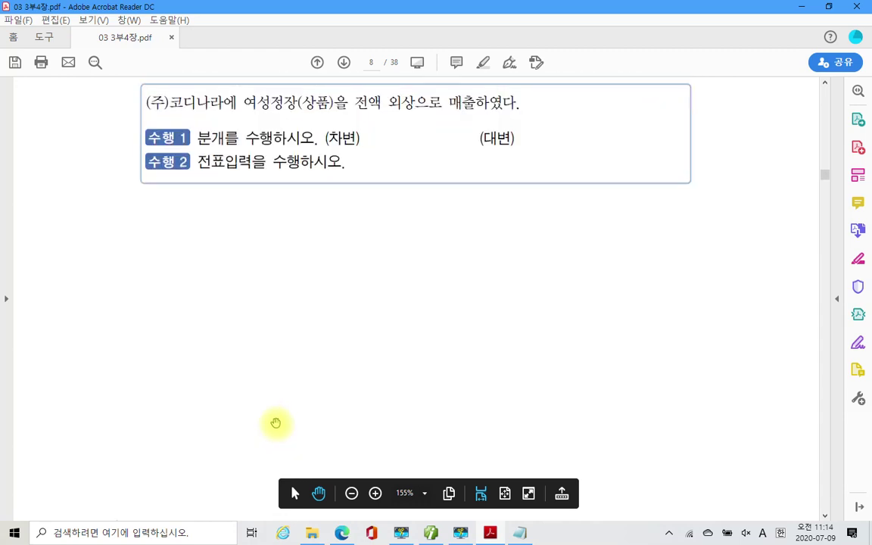
{"action": "scroll", "coordinate": [276, 423], "scroll_direction": "up", "scroll_amount": 10}
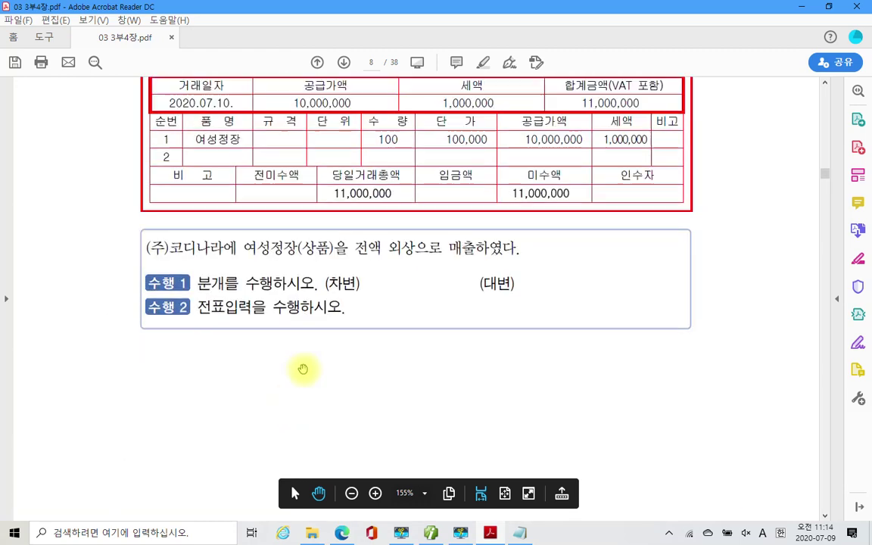
{"action": "scroll", "coordinate": [302, 370], "scroll_direction": "down", "scroll_amount": 10}
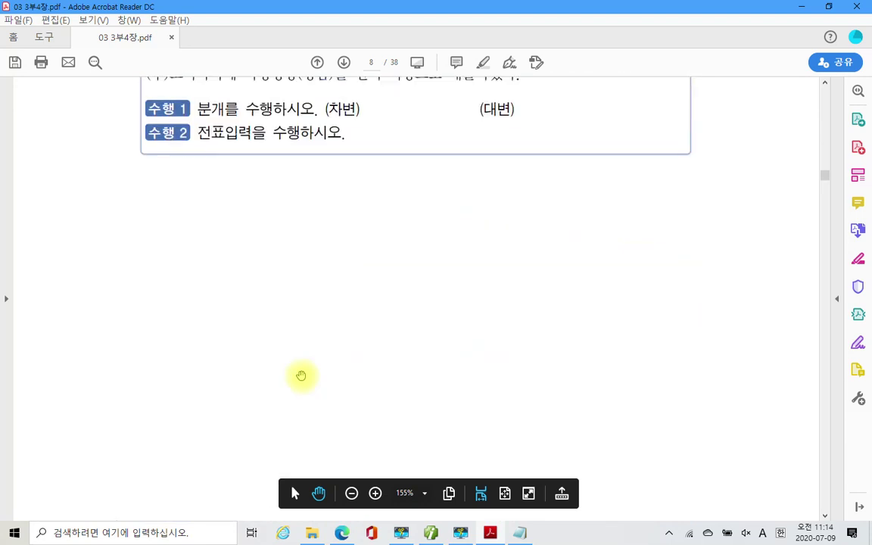
{"action": "scroll", "coordinate": [301, 377], "scroll_direction": "down", "scroll_amount": 10}
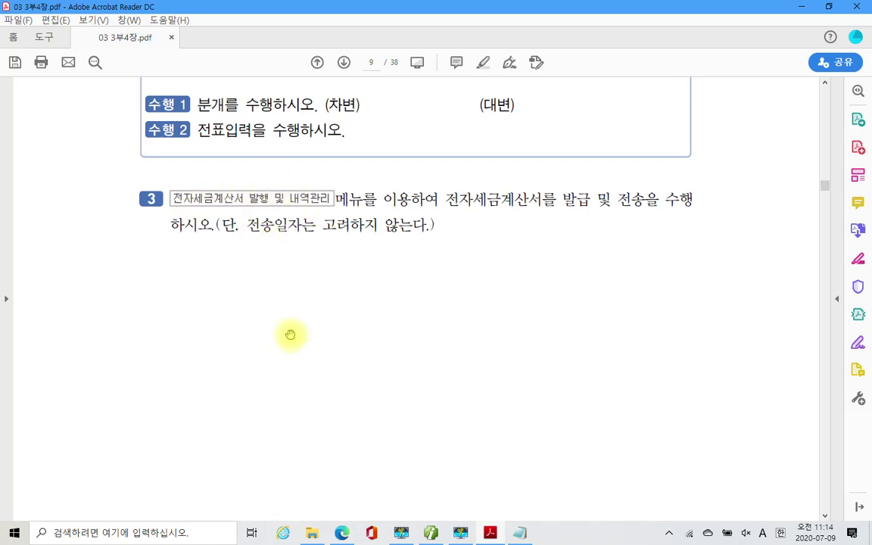
{"action": "scroll", "coordinate": [289, 333], "scroll_direction": "up", "scroll_amount": 5}
{"action": "scroll", "coordinate": [289, 356], "scroll_direction": "up", "scroll_amount": 8}
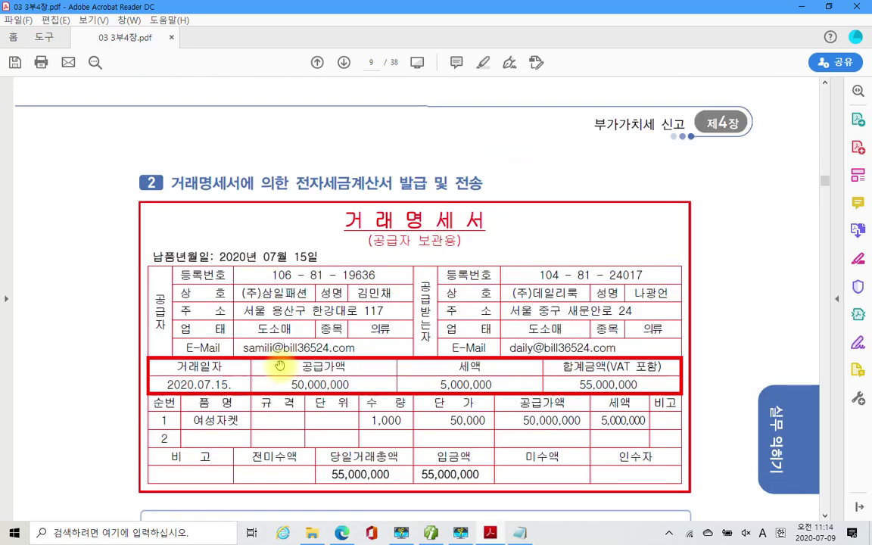
{"action": "scroll", "coordinate": [280, 365], "scroll_direction": "up", "scroll_amount": 10}
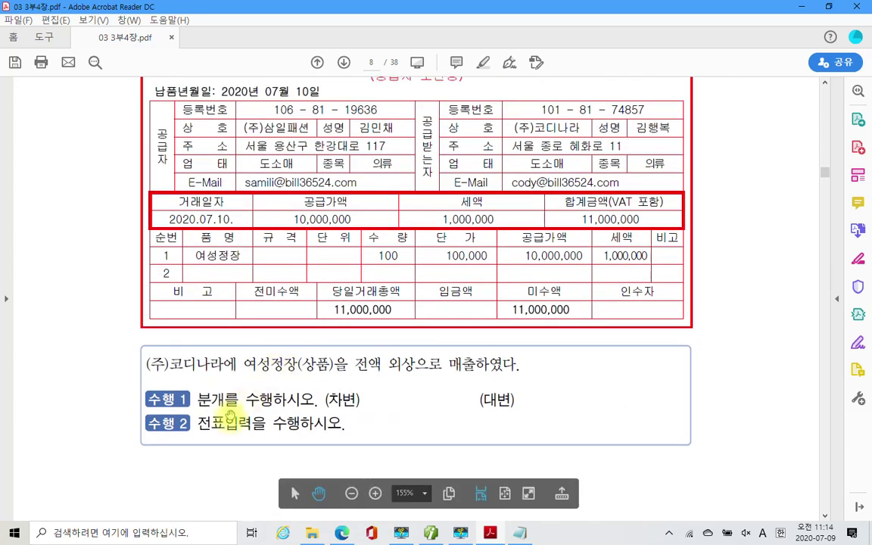
{"action": "scroll", "coordinate": [242, 435], "scroll_direction": "up", "scroll_amount": 3}
{"action": "scroll", "coordinate": [265, 378], "scroll_direction": "up", "scroll_amount": 2}
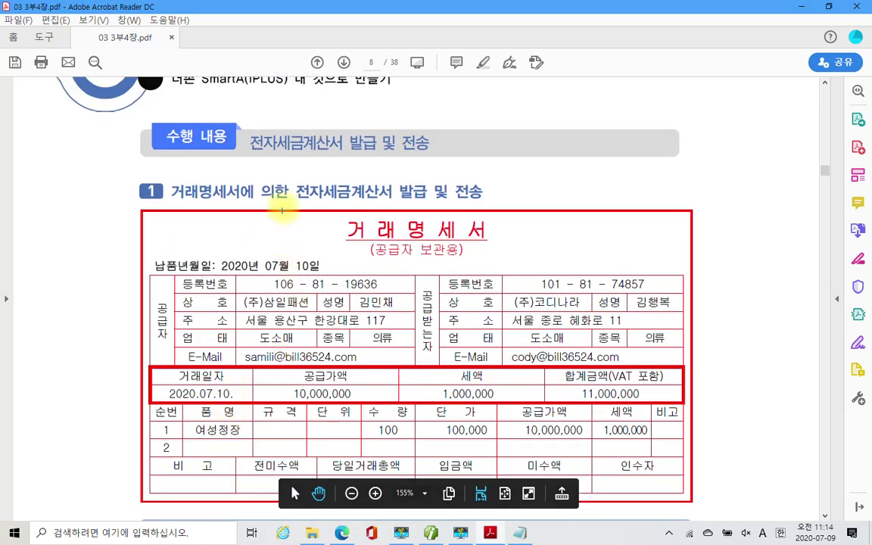
{"action": "mouse_move", "coordinate": [293, 168]}
{"action": "left_mouse_down"}
{"action": "mouse_move", "coordinate": [370, 214]}
{"action": "mouse_move", "coordinate": [508, 213]}
{"action": "left_mouse_up"}
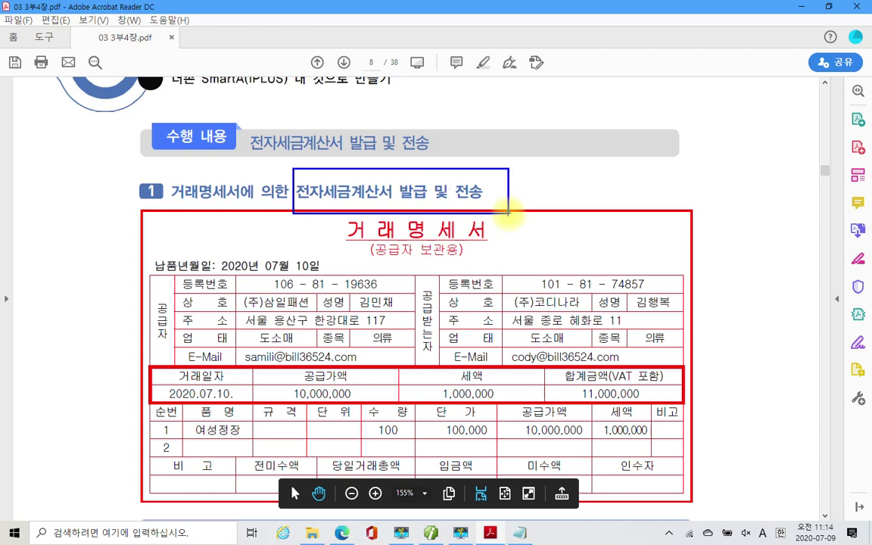
{"action": "mouse_move", "coordinate": [326, 212]}
{"action": "left_mouse_down"}
{"action": "mouse_move", "coordinate": [299, 174]}
{"action": "mouse_move", "coordinate": [412, 181]}
{"action": "mouse_move", "coordinate": [443, 163]}
{"action": "mouse_move", "coordinate": [485, 221]}
{"action": "left_mouse_up"}
{"action": "key", "text": "Escape"}
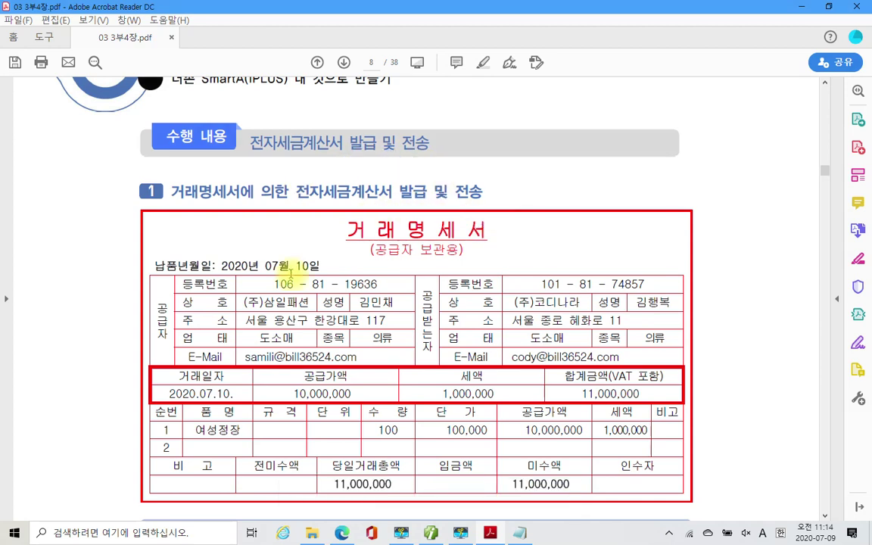
Return to the accounting program and open 전자세금계산서 발행 및 내역관리 from the 부가가치세 II group.
{"action": "mouse_move", "coordinate": [342, 533]}
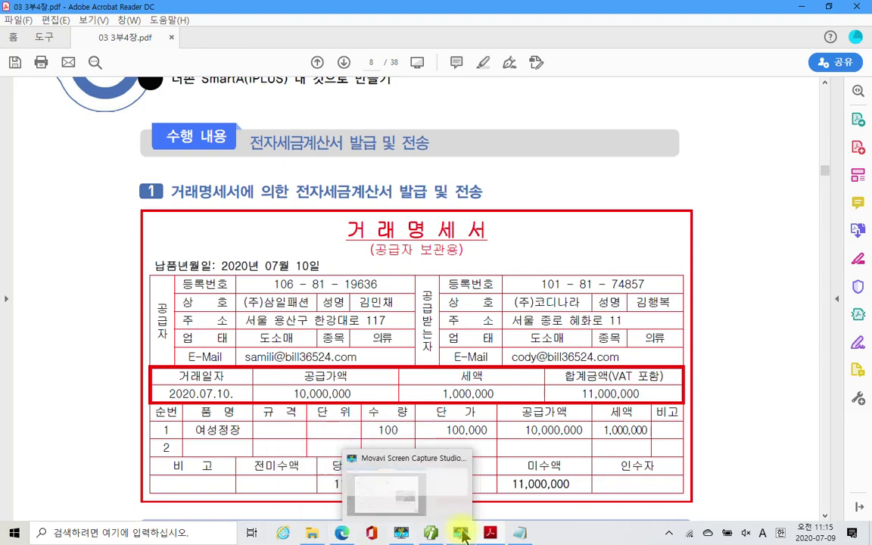
{"action": "left_click", "coordinate": [485, 535]}
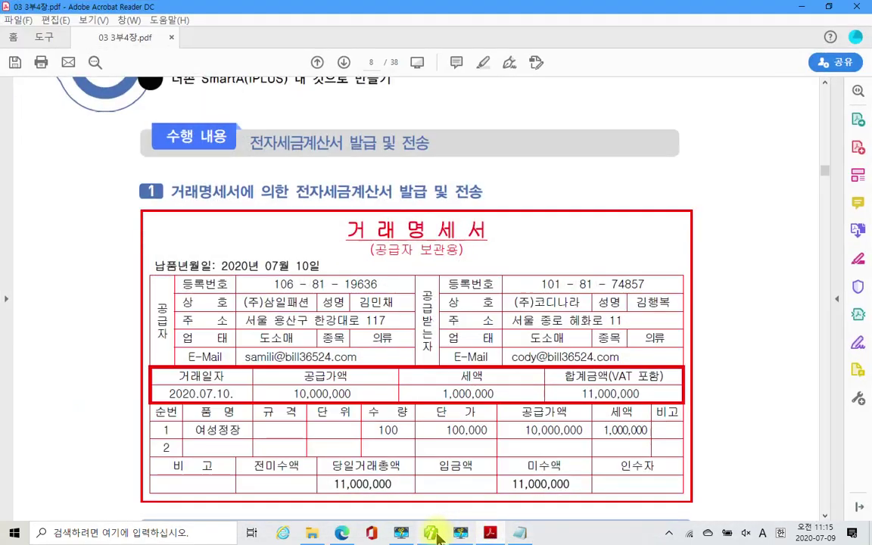
{"action": "left_click", "coordinate": [432, 534]}
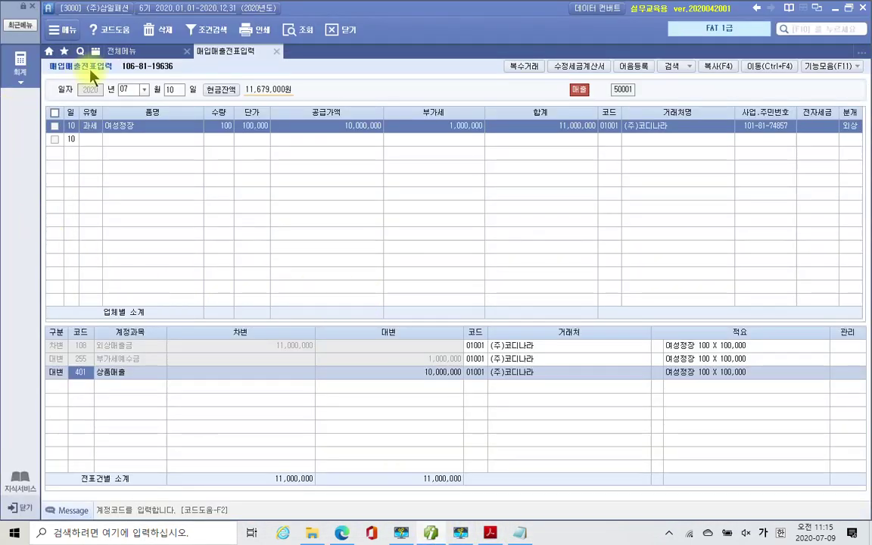
{"action": "left_click", "coordinate": [114, 53]}
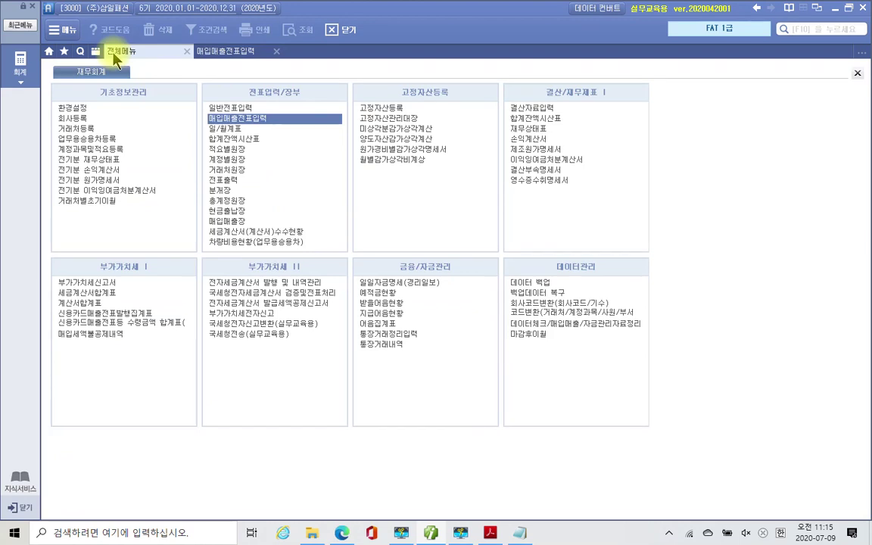
{"action": "left_click_drag", "start_coordinate": [77, 254], "coordinate": [168, 276]}
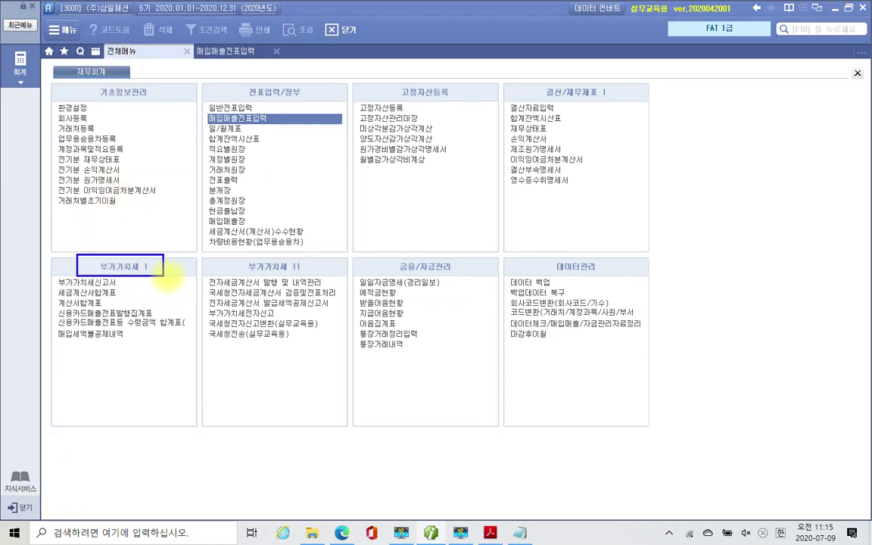
{"action": "left_click_drag", "start_coordinate": [214, 255], "coordinate": [313, 276]}
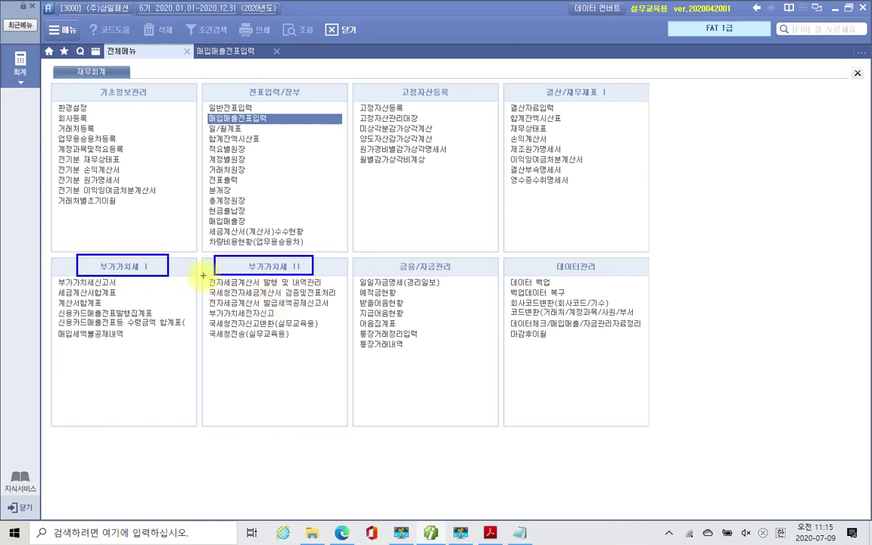
{"action": "left_click_drag", "start_coordinate": [206, 276], "coordinate": [333, 289]}
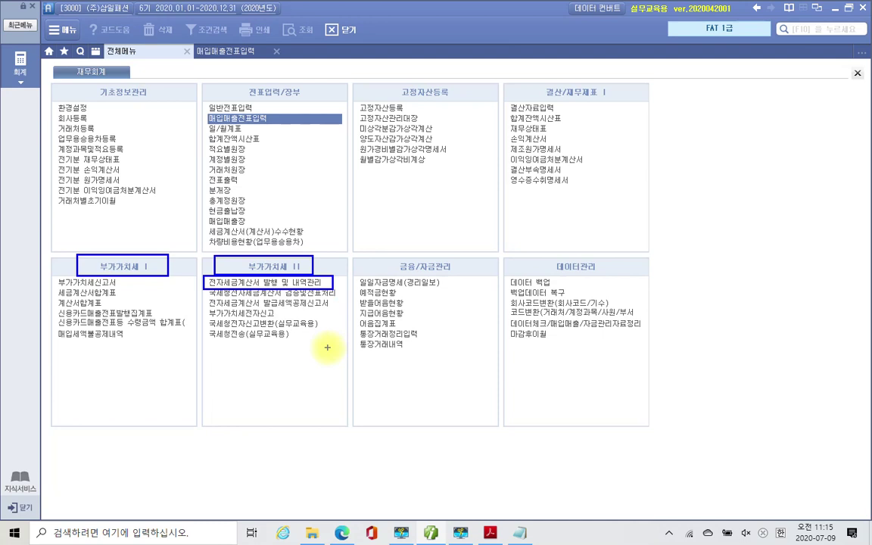
{"action": "key", "text": "Escape"}
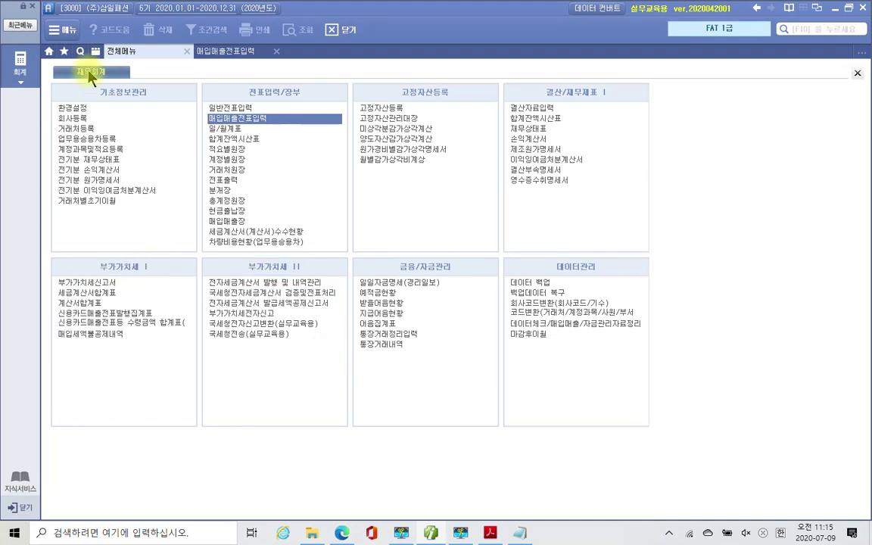
{"action": "left_click", "coordinate": [270, 286]}
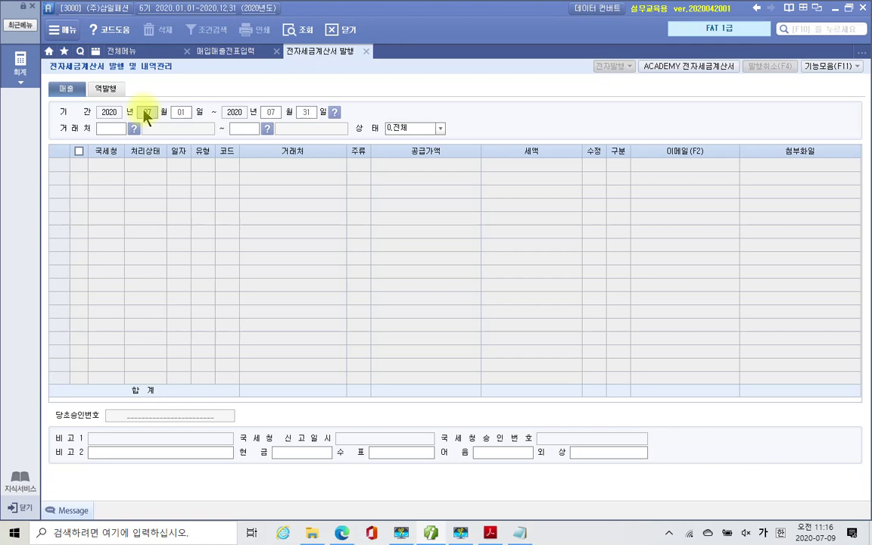
Query sales invoices for 2020-07-10 through 2020-07-10, covering 거래처 처음 to 끝 with 상태 0.전체.
{"action": "key", "text": "Return"}
{"action": "type", "text": "10"}
{"action": "key", "text": "Return"}
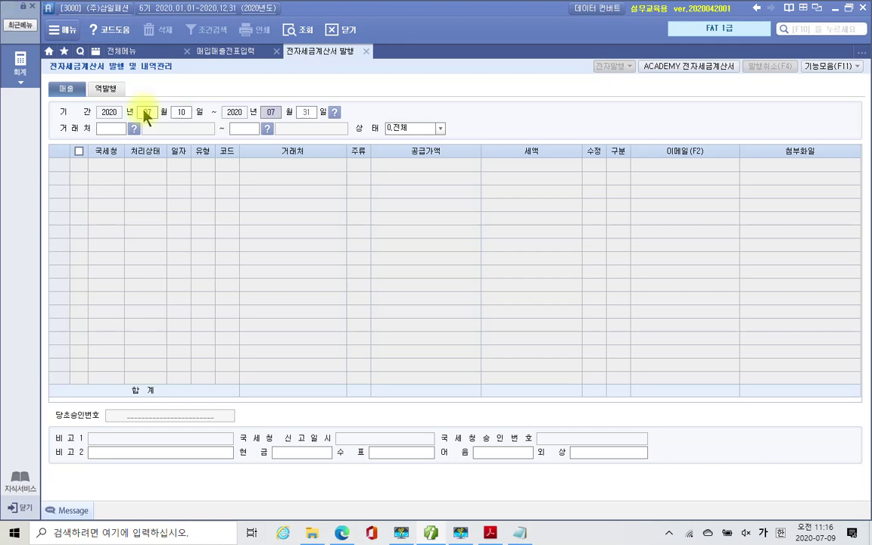
{"action": "key", "text": "Return"}
{"action": "type", "text": "10"}
{"action": "key", "text": "Return"}
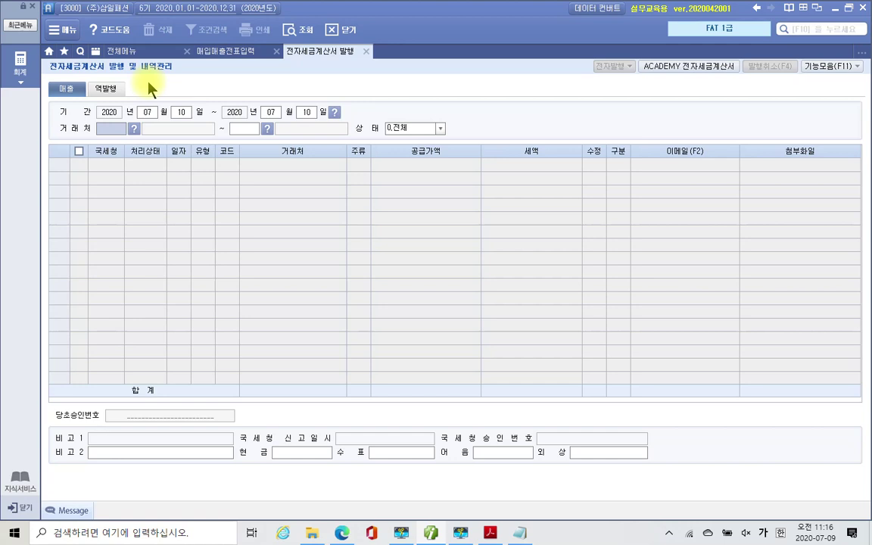
{"action": "key", "text": "Return"}
{"action": "key", "text": "Return"}
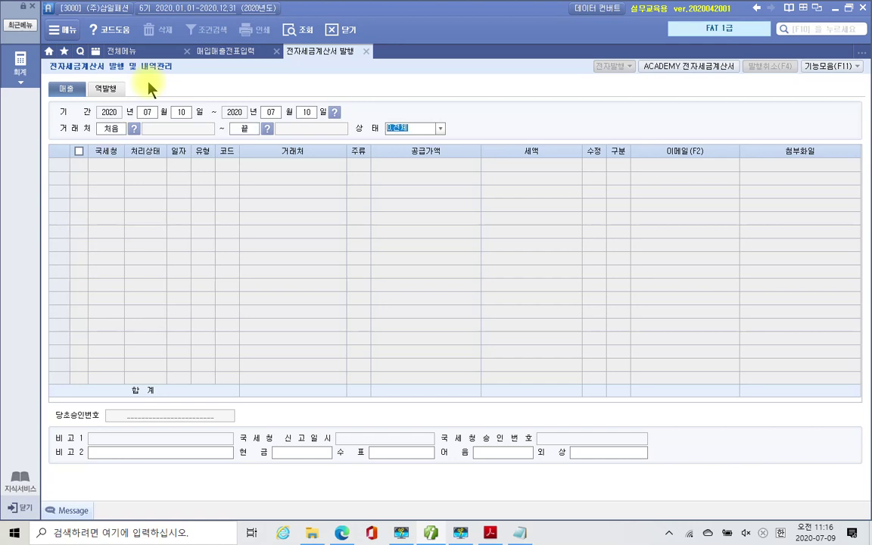
{"action": "key", "text": "Return"}
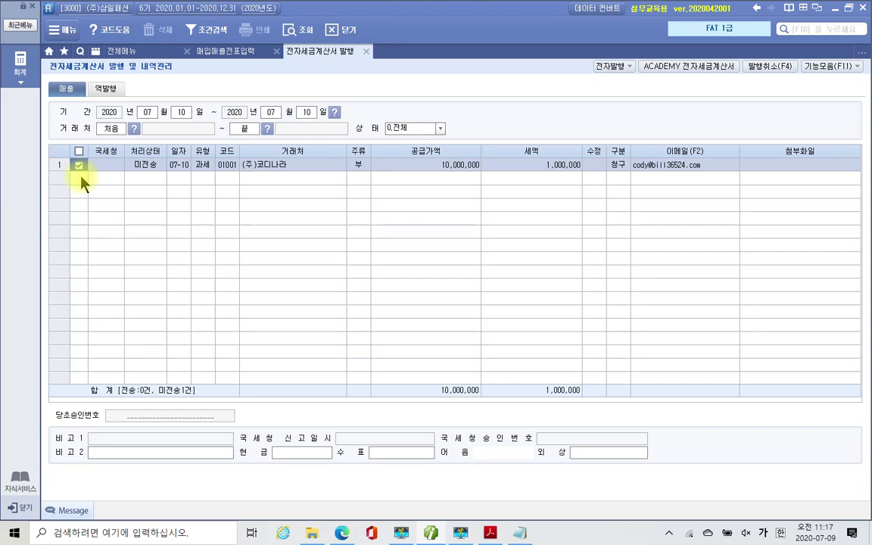
Check the (주)코디나라 invoice row and enter 11,000,000 as its 외상 amount.
{"action": "left_click", "coordinate": [607, 453]}
{"action": "type", "text": "11000000"}
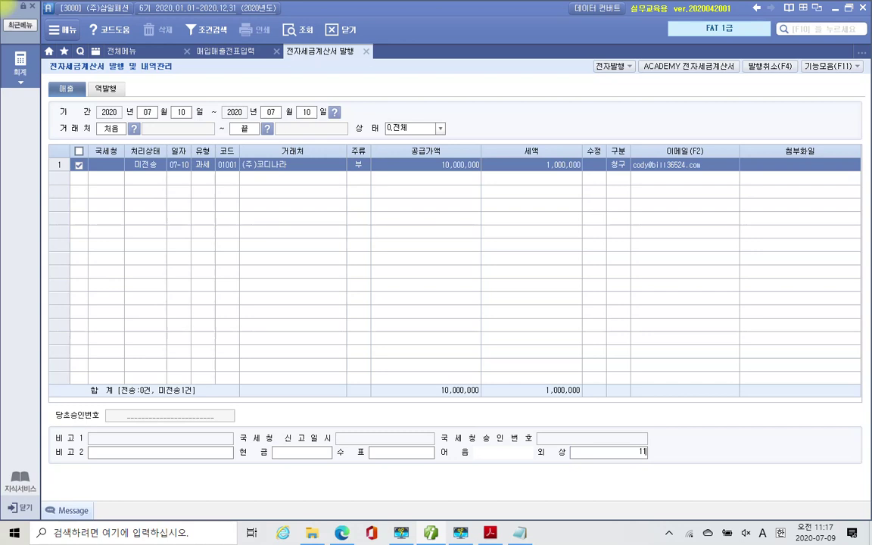
{"action": "key", "text": "Return"}
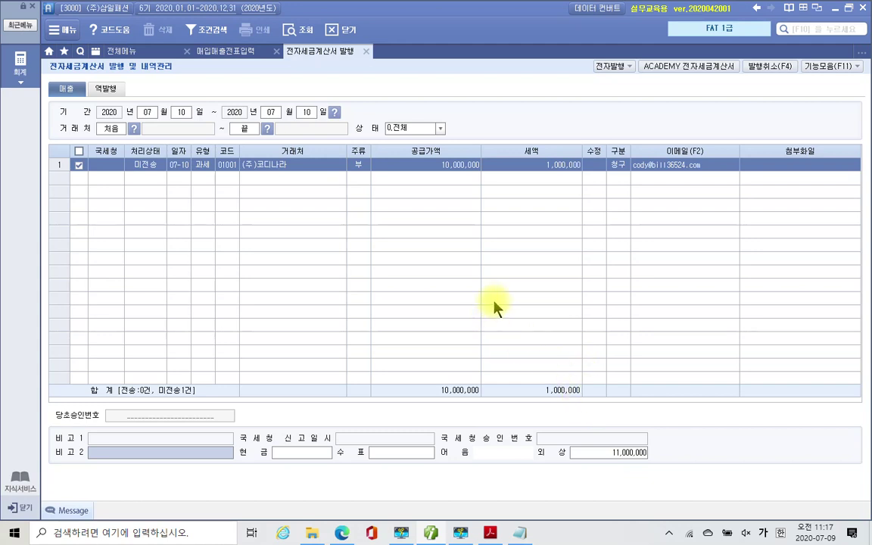
Start 전자발행 for the checked invoice and log in with the prefilled ID and password.
{"action": "left_click_drag", "start_coordinate": [588, 50], "coordinate": [641, 108]}
{"action": "left_click_drag", "start_coordinate": [590, 135], "coordinate": [618, 78]}
{"action": "key", "text": "Escape"}
{"action": "left_click", "coordinate": [610, 69]}
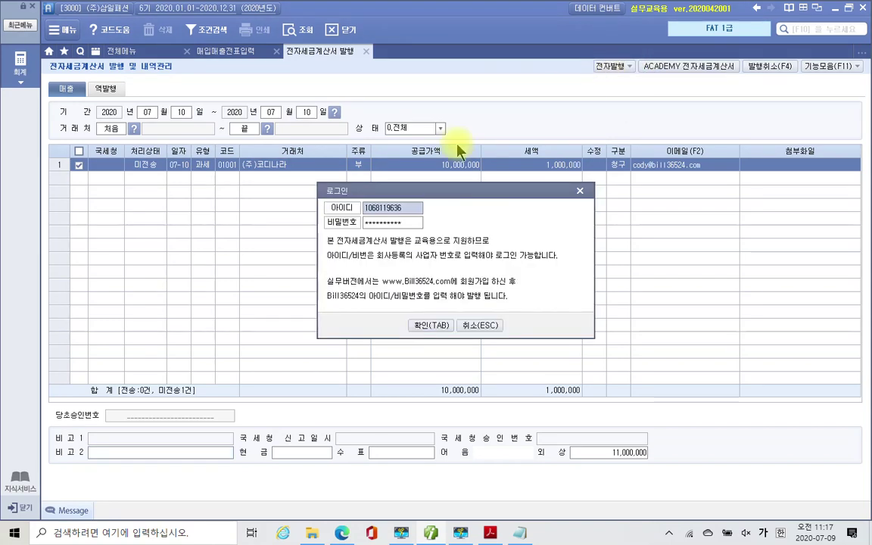
{"action": "left_click_drag", "start_coordinate": [371, 198], "coordinate": [346, 199]}
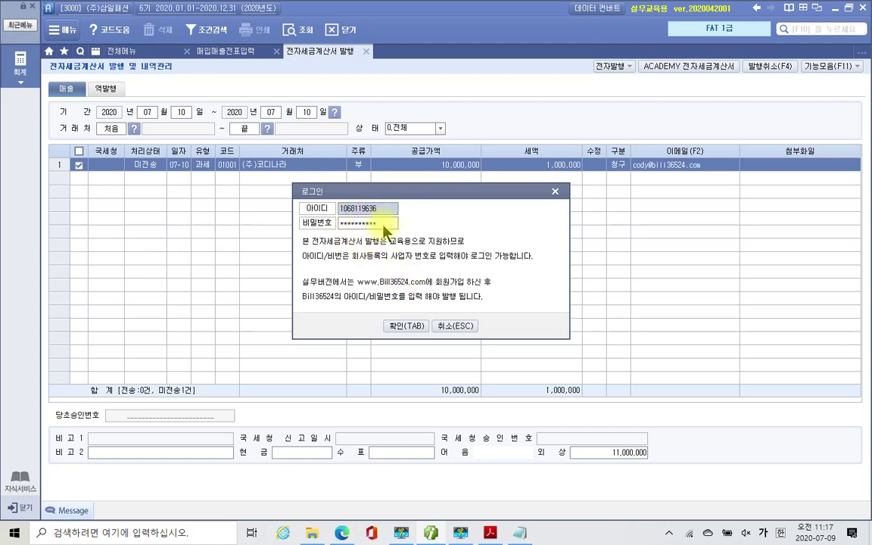
{"action": "left_click_drag", "start_coordinate": [394, 199], "coordinate": [318, 275]}
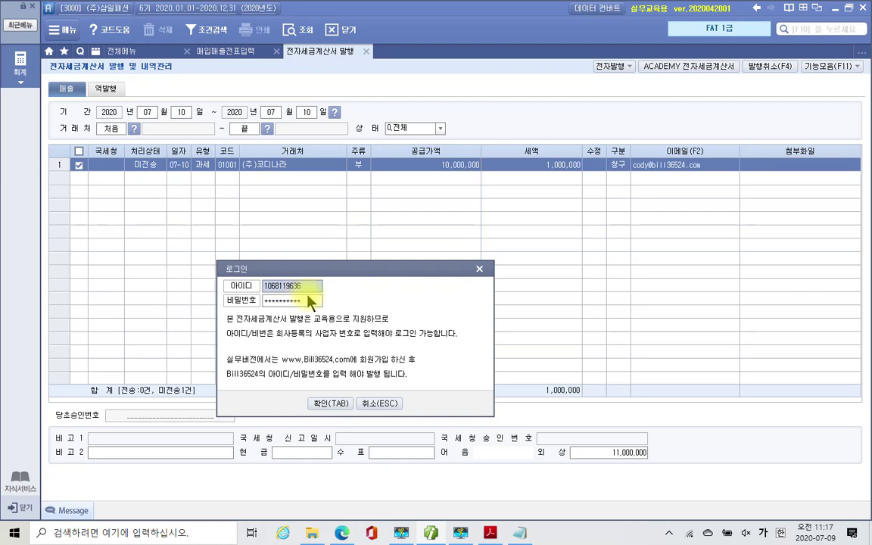
{"action": "left_click", "coordinate": [322, 409]}
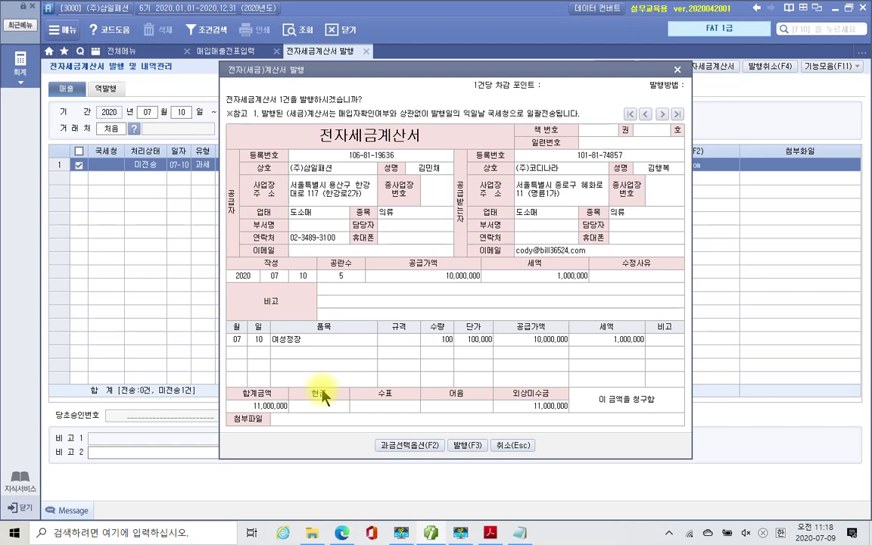
Issue the 전자세금계산서 to (주)코디나라 and close the completion notice.
{"action": "left_click", "coordinate": [460, 446]}
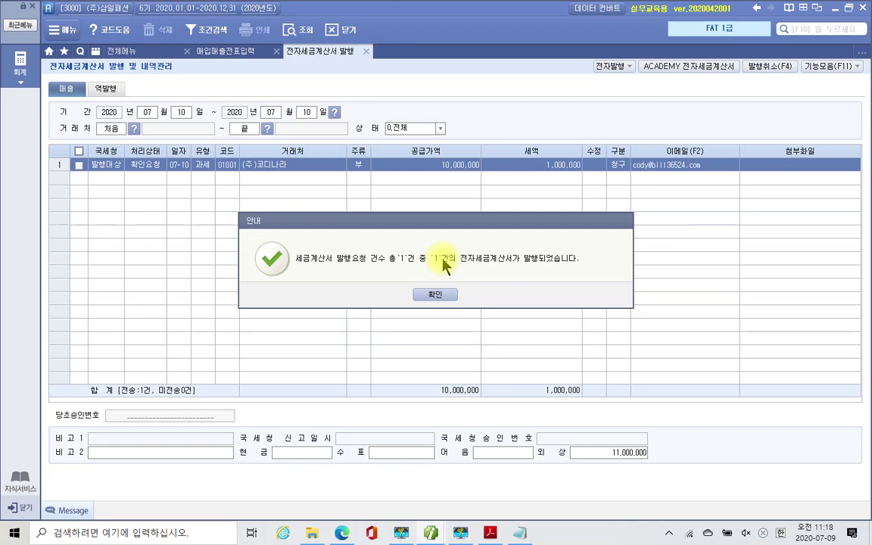
{"action": "left_click", "coordinate": [436, 299]}
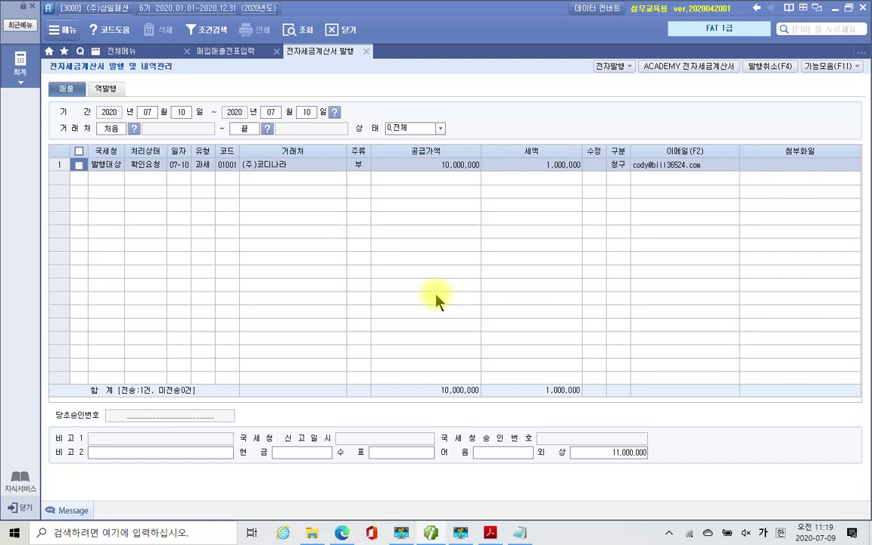
{"action": "mouse_move", "coordinate": [640, 52]}
{"action": "left_mouse_down"}
{"action": "mouse_move", "coordinate": [720, 92]}
{"action": "mouse_move", "coordinate": [749, 94]}
{"action": "left_mouse_up"}
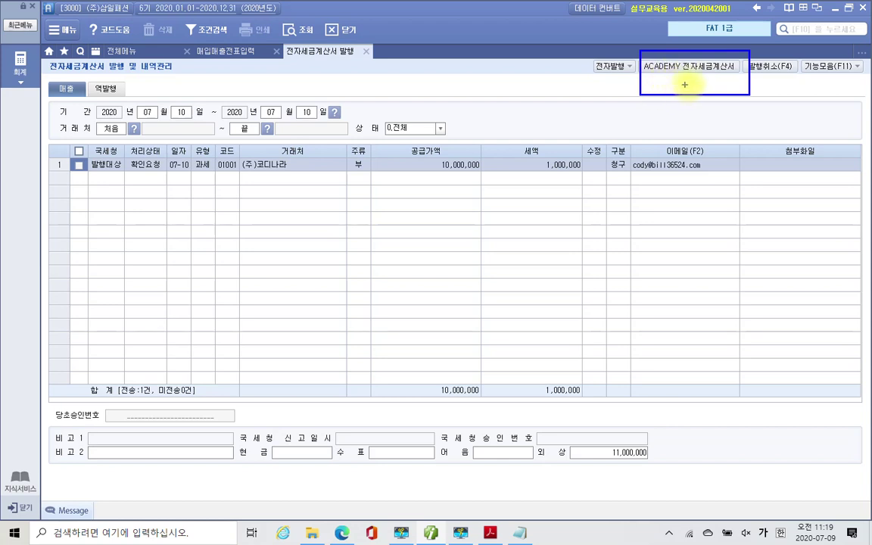
{"action": "mouse_move", "coordinate": [651, 136]}
{"action": "left_mouse_down"}
{"action": "mouse_move", "coordinate": [684, 86]}
{"action": "mouse_move", "coordinate": [691, 93]}
{"action": "left_mouse_up"}
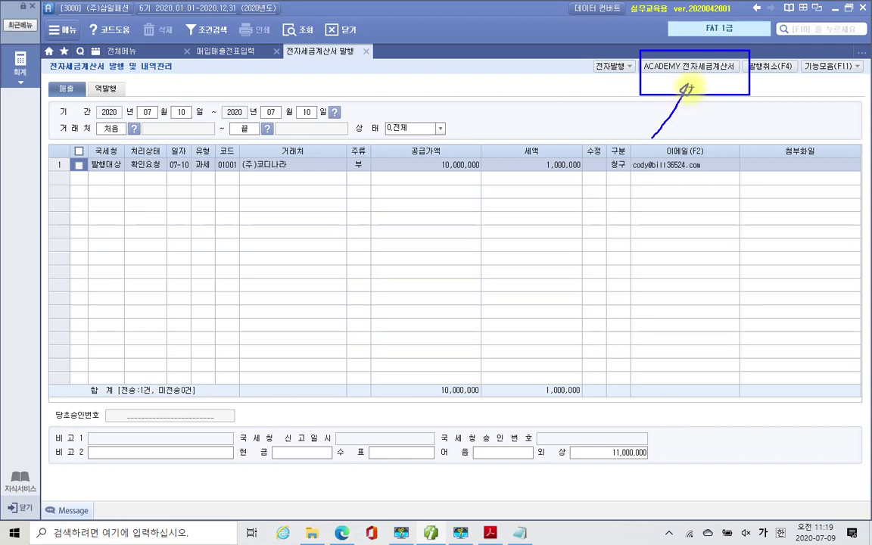
Open ACADEMY 전자세금계산서 and log in with the prefilled ID and password.
{"action": "mouse_move", "coordinate": [97, 146]}
{"action": "left_mouse_down"}
{"action": "mouse_move", "coordinate": [85, 157]}
{"action": "mouse_move", "coordinate": [112, 172]}
{"action": "mouse_move", "coordinate": [130, 153]}
{"action": "mouse_move", "coordinate": [94, 142]}
{"action": "left_mouse_up"}
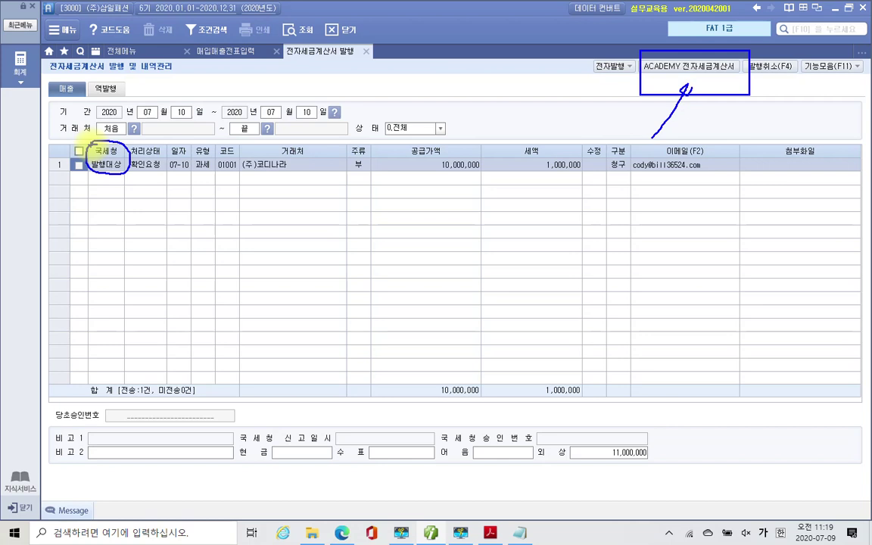
{"action": "left_click_drag", "start_coordinate": [677, 95], "coordinate": [689, 120]}
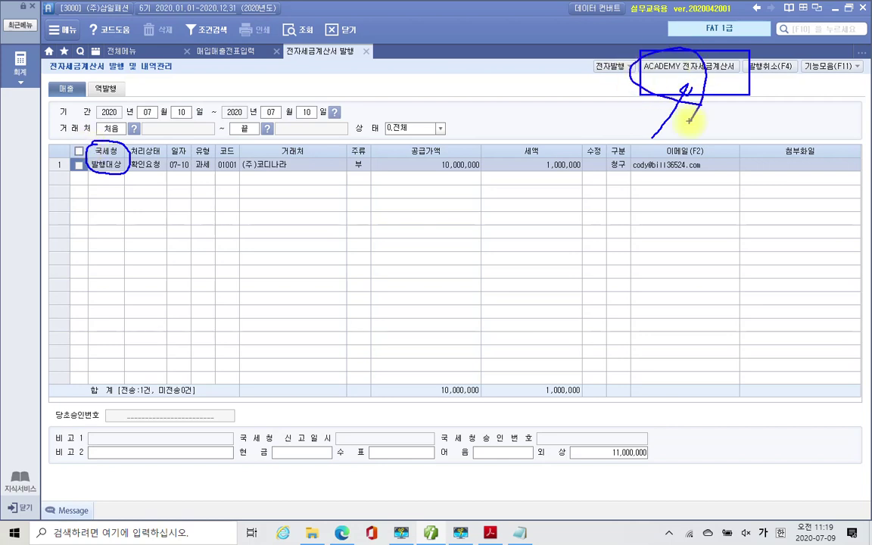
{"action": "key", "text": "Escape"}
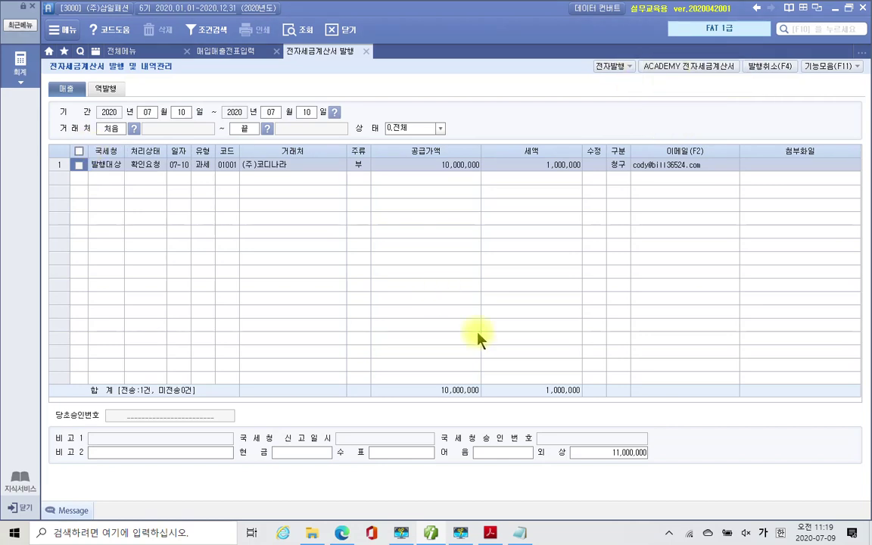
{"action": "left_click", "coordinate": [679, 76]}
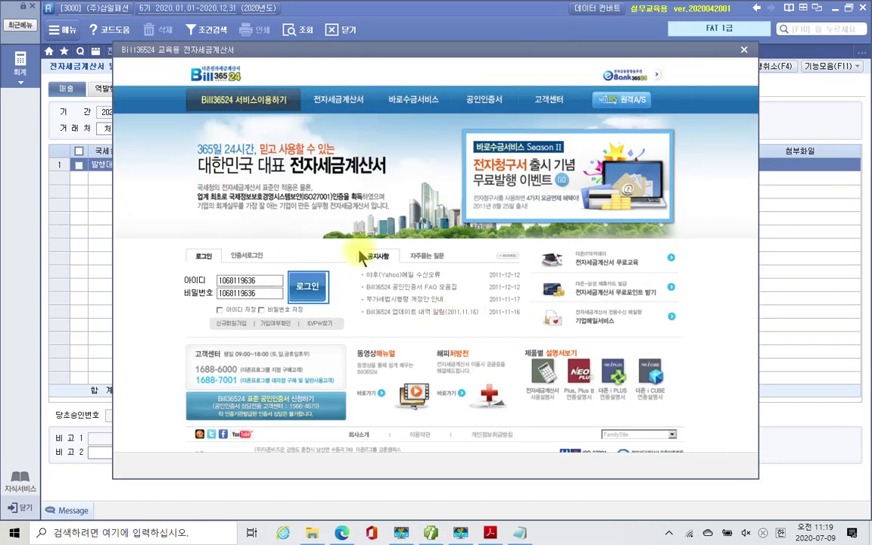
{"action": "left_click", "coordinate": [316, 297]}
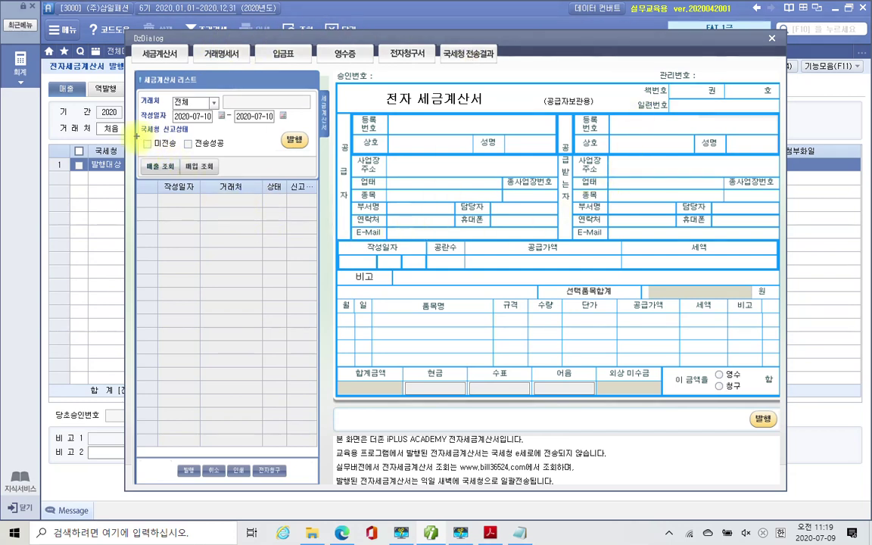
Query the 매출 tax invoices dated 2020-07-10 with the 국세청 신고상태 filter set to 미전송.
{"action": "left_click_drag", "start_coordinate": [136, 134], "coordinate": [179, 150]}
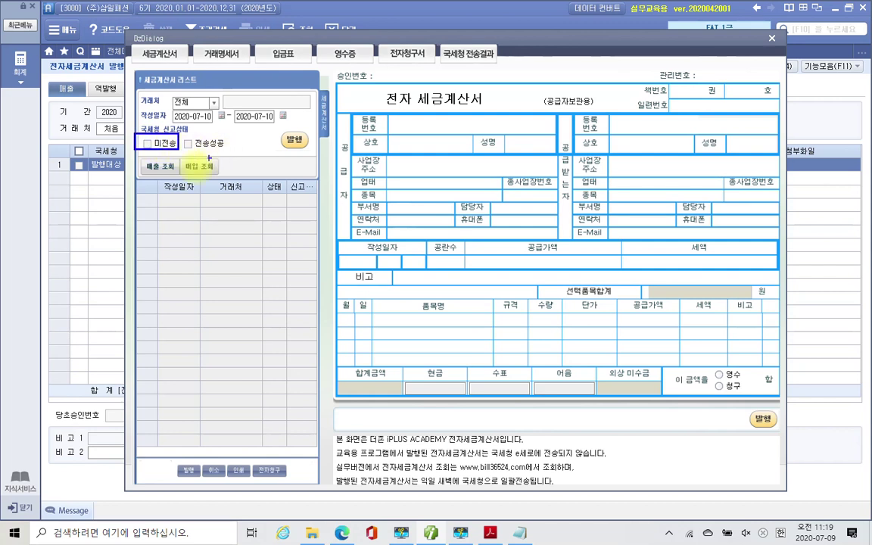
{"action": "mouse_move", "coordinate": [167, 179]}
{"action": "left_mouse_down"}
{"action": "mouse_move", "coordinate": [145, 166]}
{"action": "mouse_move", "coordinate": [163, 156]}
{"action": "mouse_move", "coordinate": [174, 168]}
{"action": "mouse_move", "coordinate": [159, 181]}
{"action": "left_mouse_up"}
{"action": "key", "text": "Escape"}
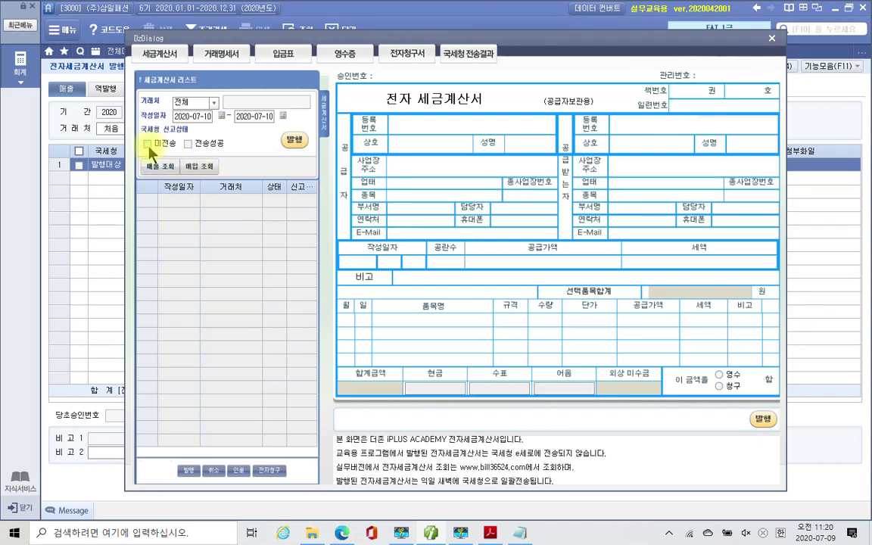
{"action": "left_click", "coordinate": [146, 144]}
{"action": "left_click", "coordinate": [168, 170]}
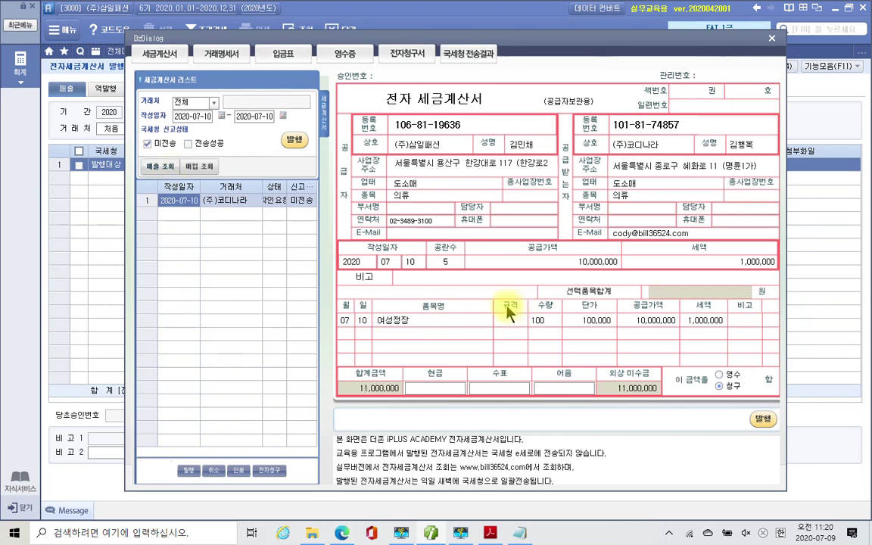
Run 발행 on the untransmitted (주)코디나라 invoice to send it to the 국세청, and dismiss the notices.
{"action": "left_click_drag", "start_coordinate": [274, 123], "coordinate": [316, 167]}
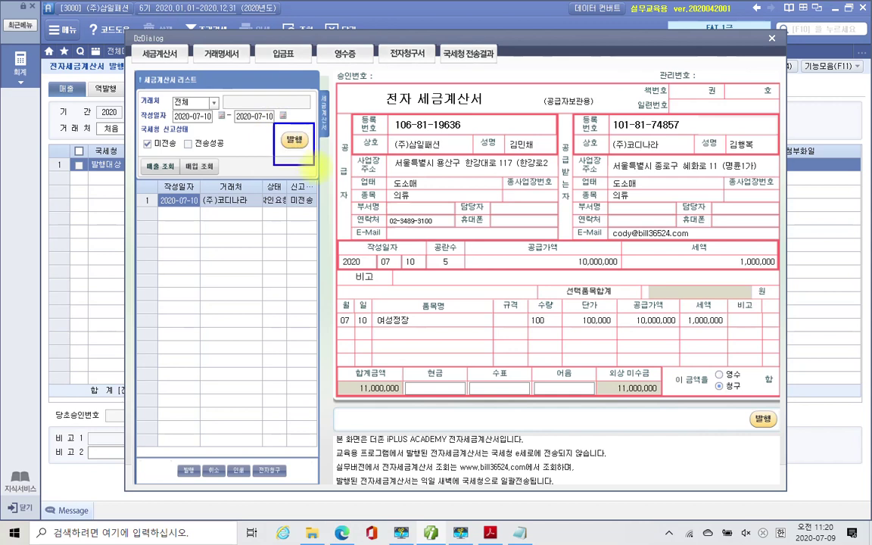
{"action": "mouse_move", "coordinate": [261, 222]}
{"action": "left_mouse_down"}
{"action": "mouse_move", "coordinate": [300, 151]}
{"action": "mouse_move", "coordinate": [308, 163]}
{"action": "mouse_move", "coordinate": [300, 151]}
{"action": "left_mouse_up"}
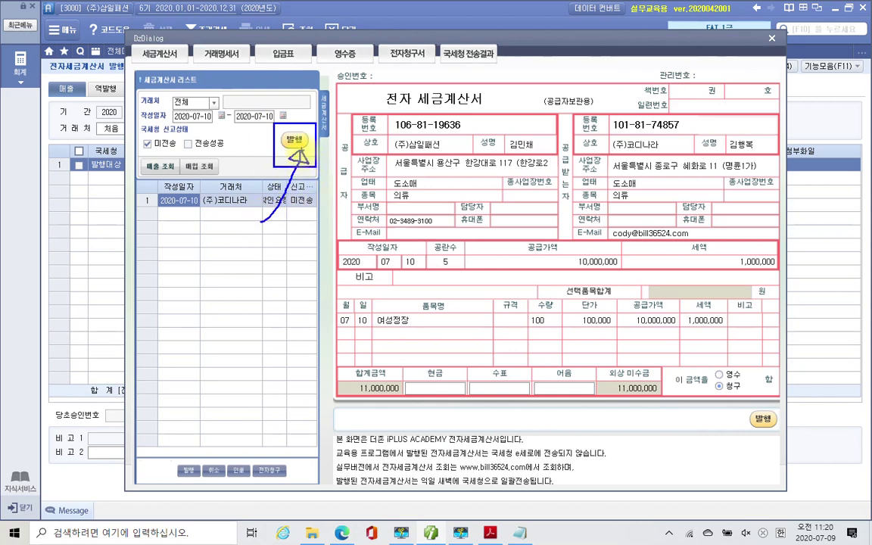
{"action": "left_click_drag", "start_coordinate": [171, 451], "coordinate": [204, 489]}
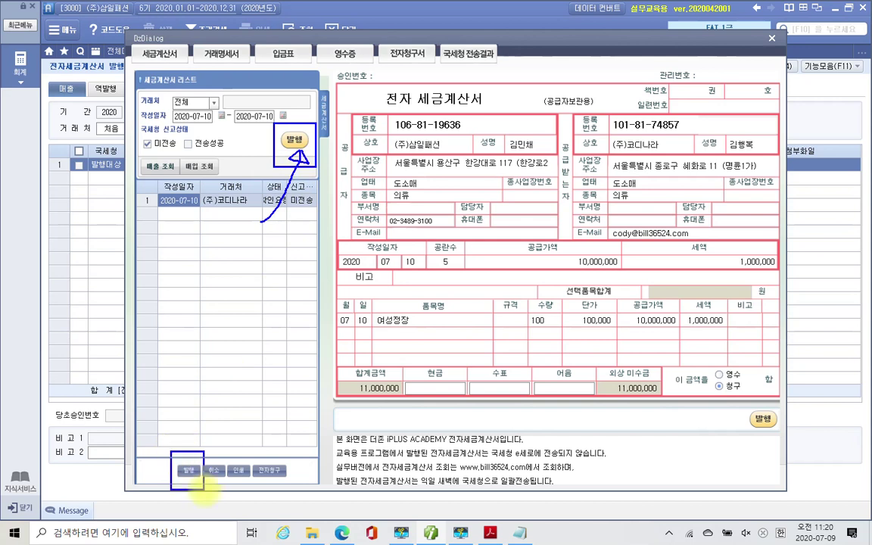
{"action": "left_click_drag", "start_coordinate": [738, 403], "coordinate": [805, 441]}
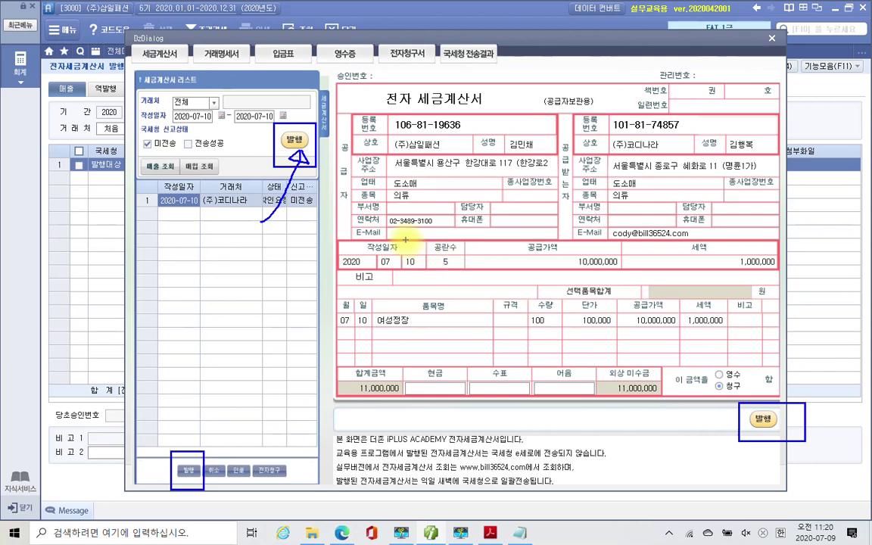
{"action": "key", "text": "Escape"}
{"action": "left_click", "coordinate": [294, 139]}
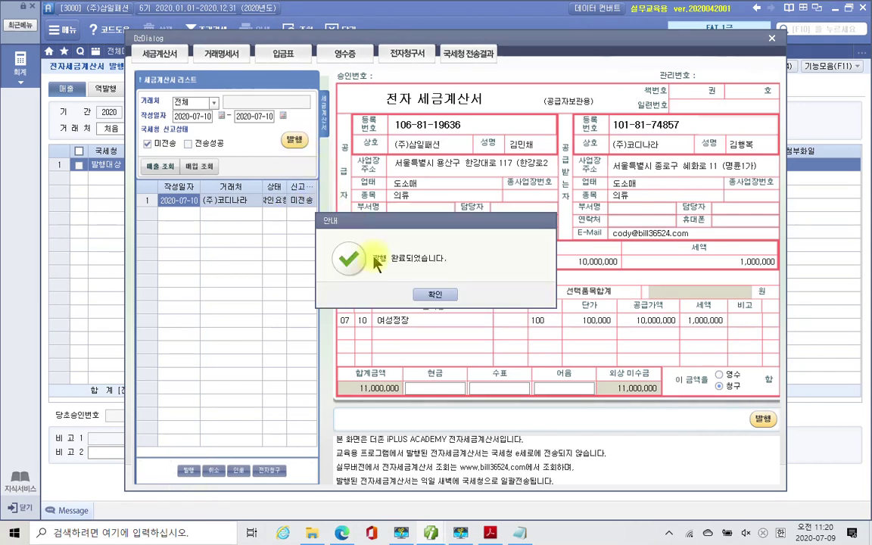
{"action": "left_click", "coordinate": [425, 299]}
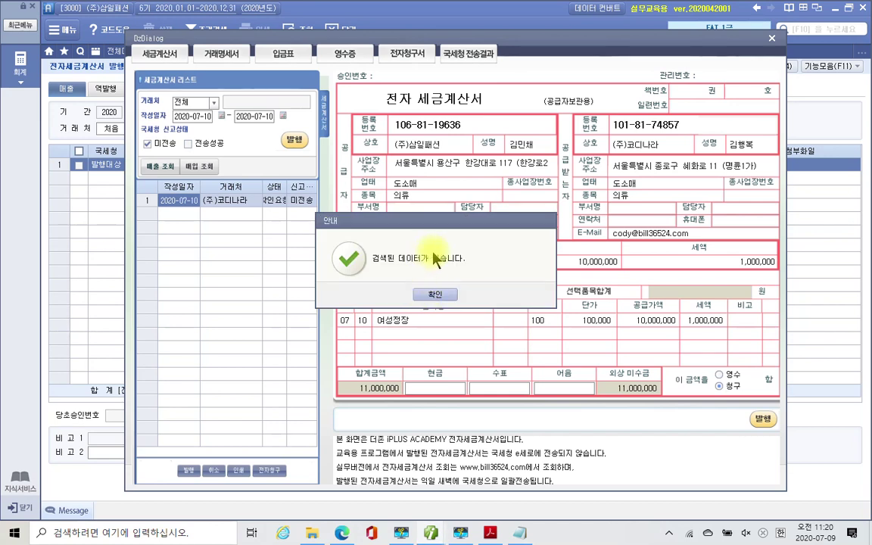
{"action": "left_click", "coordinate": [444, 296]}
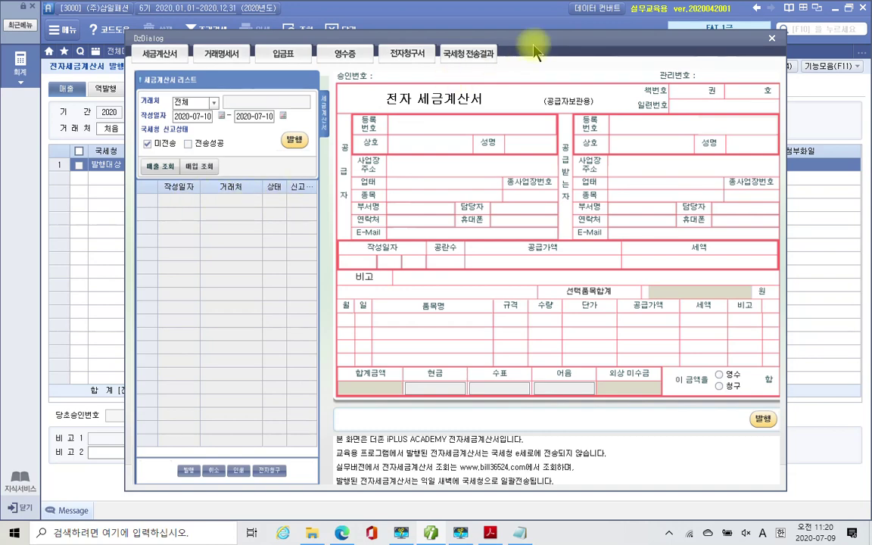
Close the Bill36524 invoice window and refresh the invoice list to check the 국세청 status of the (주)코디나라 row.
{"action": "left_click_drag", "start_coordinate": [530, 43], "coordinate": [447, 82]}
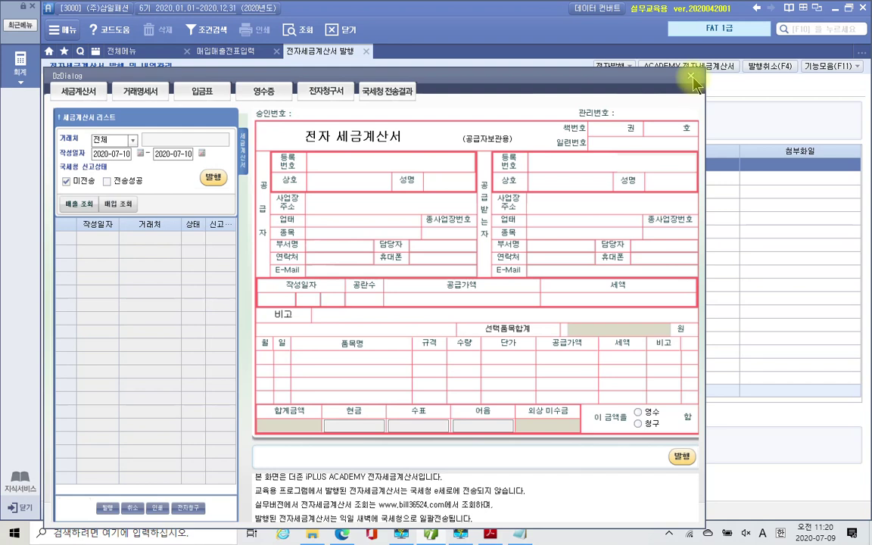
{"action": "left_click", "coordinate": [691, 77]}
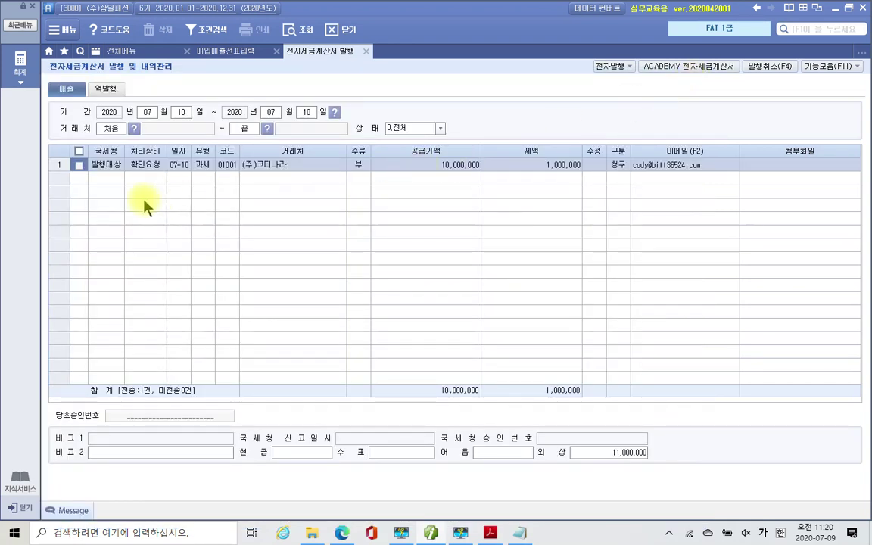
{"action": "mouse_move", "coordinate": [111, 168]}
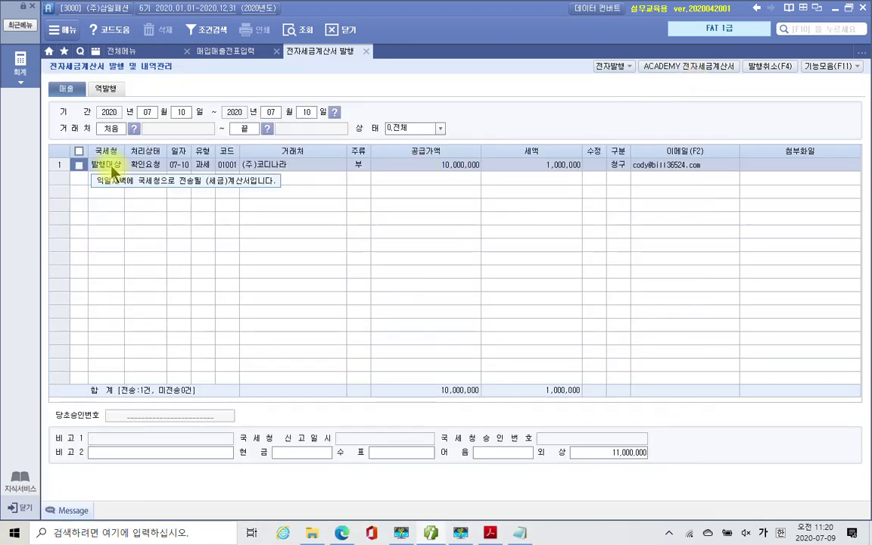
{"action": "left_click", "coordinate": [295, 34]}
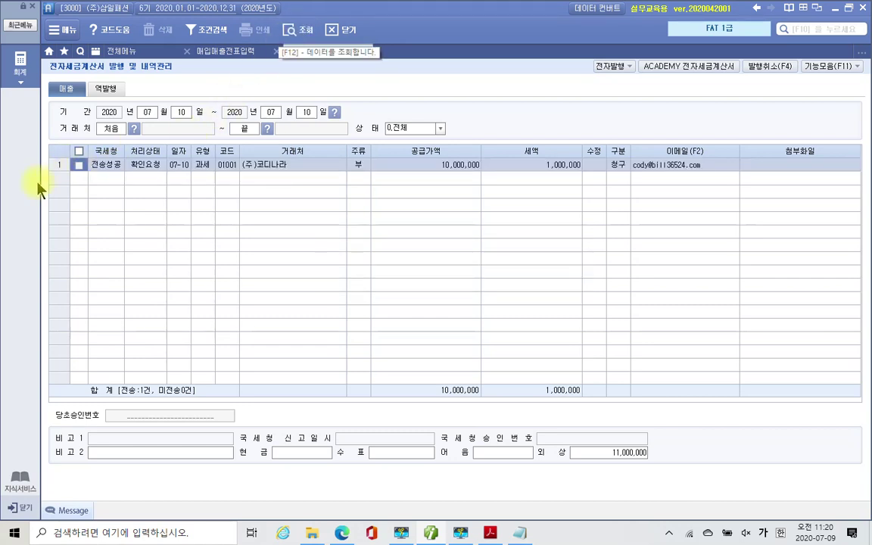
{"action": "mouse_move", "coordinate": [108, 174]}
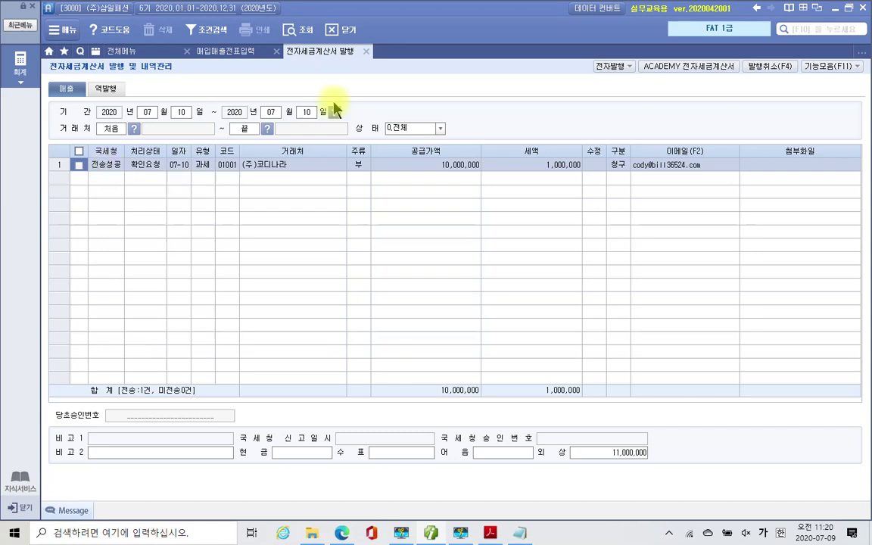
Close 전자세금계산서 발행 및 내역관리 and re-query the July 10 entry in 매입매출전표입력 to check its 전자세금 field.
{"action": "left_click", "coordinate": [365, 53]}
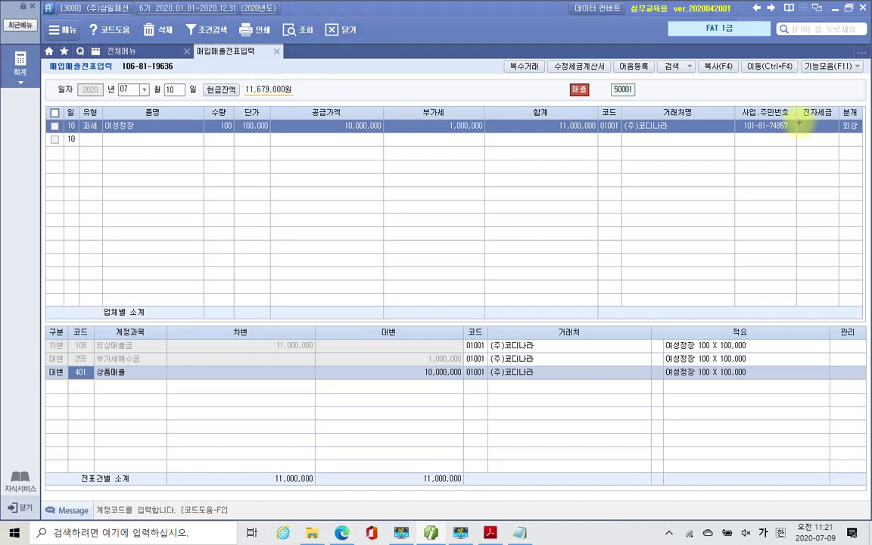
{"action": "left_click_drag", "start_coordinate": [794, 115], "coordinate": [845, 148]}
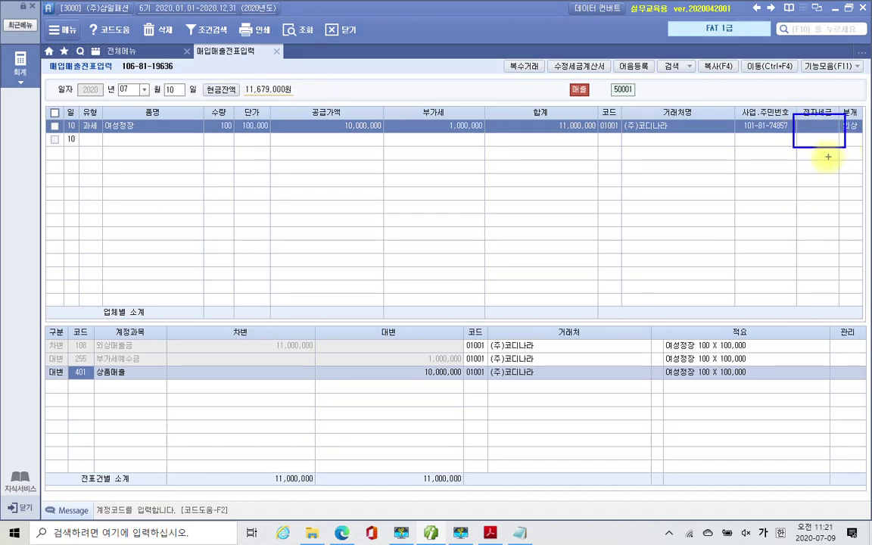
{"action": "left_click_drag", "start_coordinate": [285, 10], "coordinate": [318, 74]}
{"action": "mouse_move", "coordinate": [304, 129]}
{"action": "left_mouse_down"}
{"action": "mouse_move", "coordinate": [297, 43]}
{"action": "mouse_move", "coordinate": [302, 58]}
{"action": "left_mouse_up"}
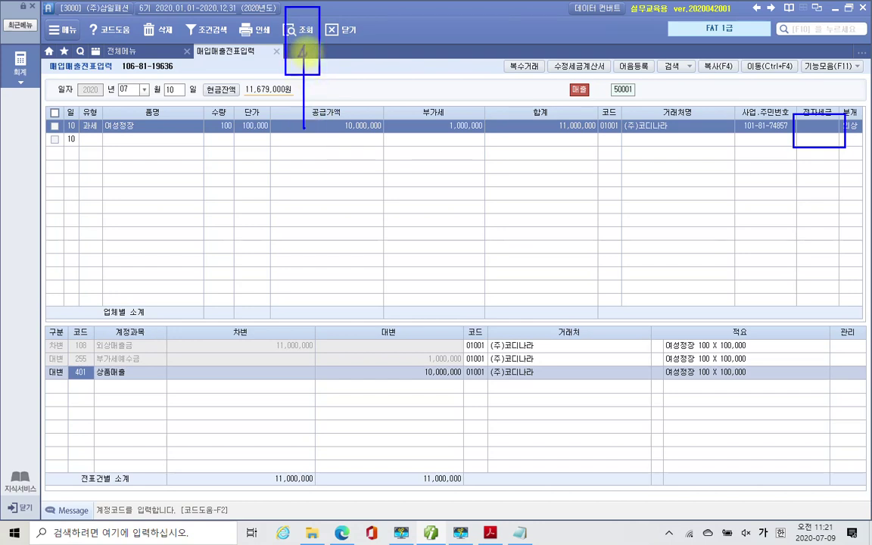
{"action": "left_click_drag", "start_coordinate": [783, 163], "coordinate": [813, 128]}
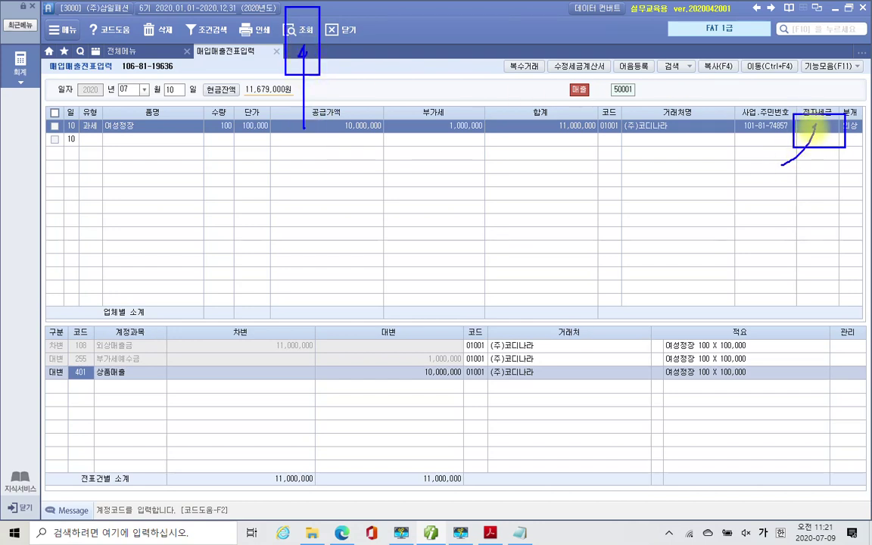
{"action": "key", "text": "Escape"}
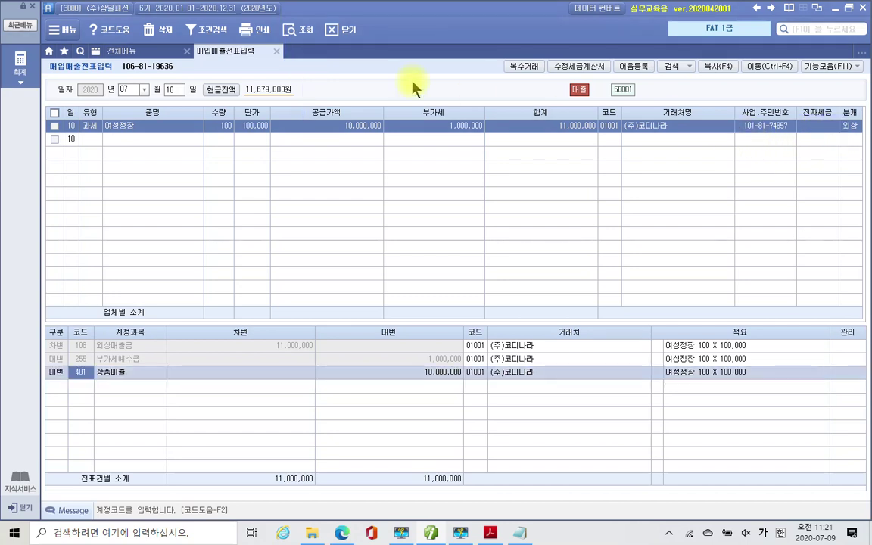
{"action": "left_click", "coordinate": [295, 30]}
{"action": "left_click", "coordinate": [816, 127]}
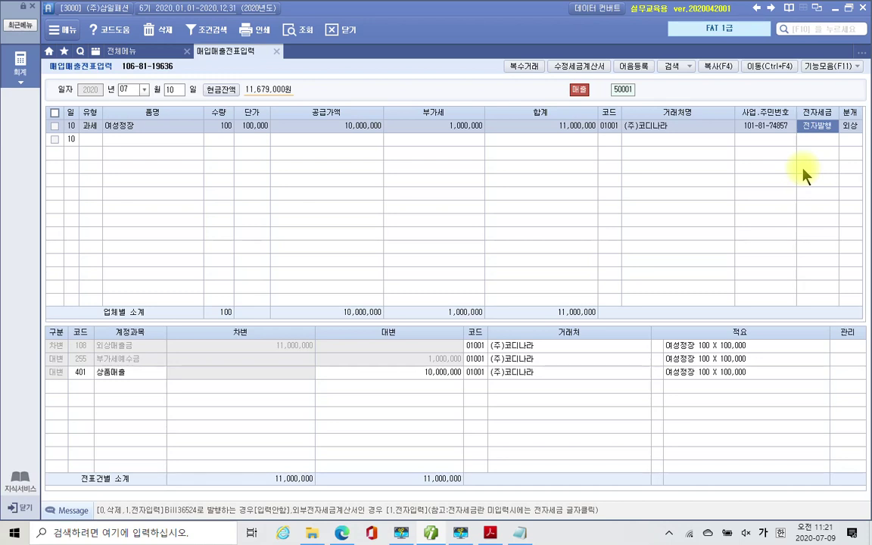
{"action": "key", "text": "Escape"}
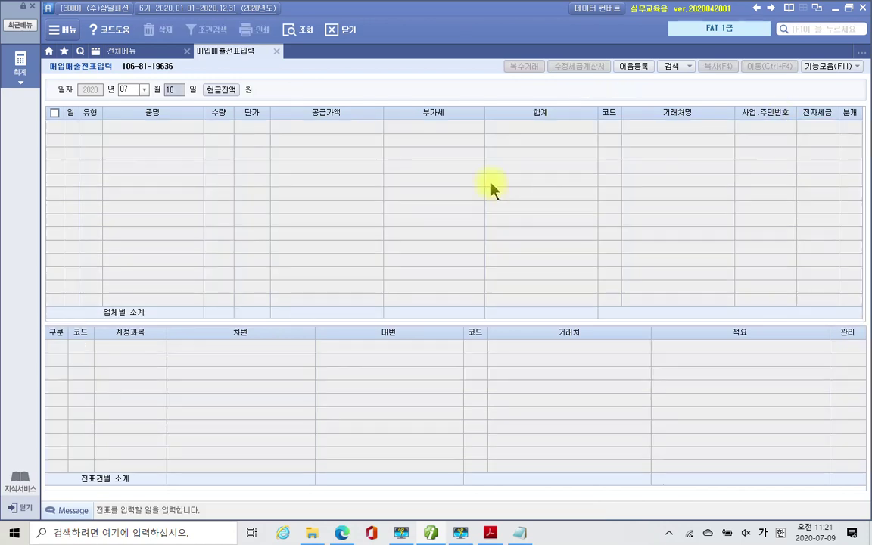
Open the 부가가치세신고서 and load the 1.정기신고 return for 2020-07-01 through 2020-09-30.
{"action": "left_click", "coordinate": [125, 50]}
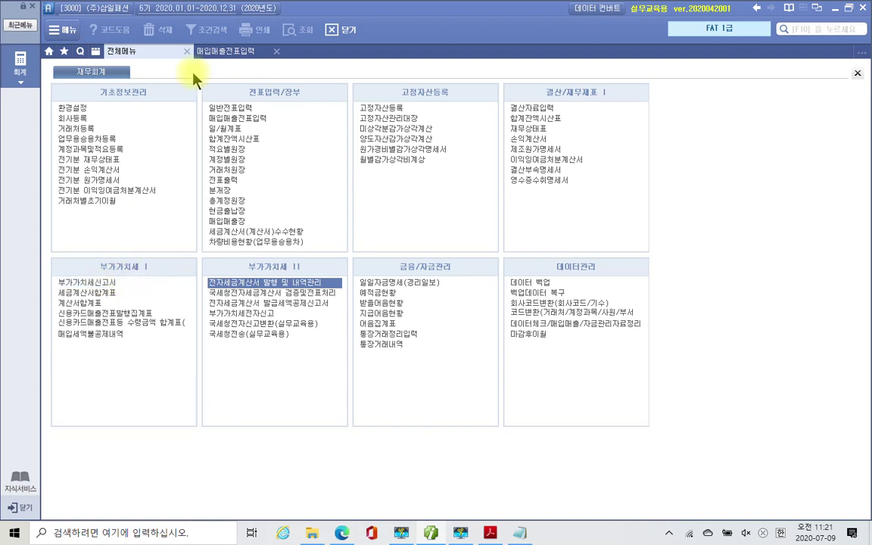
{"action": "left_click", "coordinate": [81, 284]}
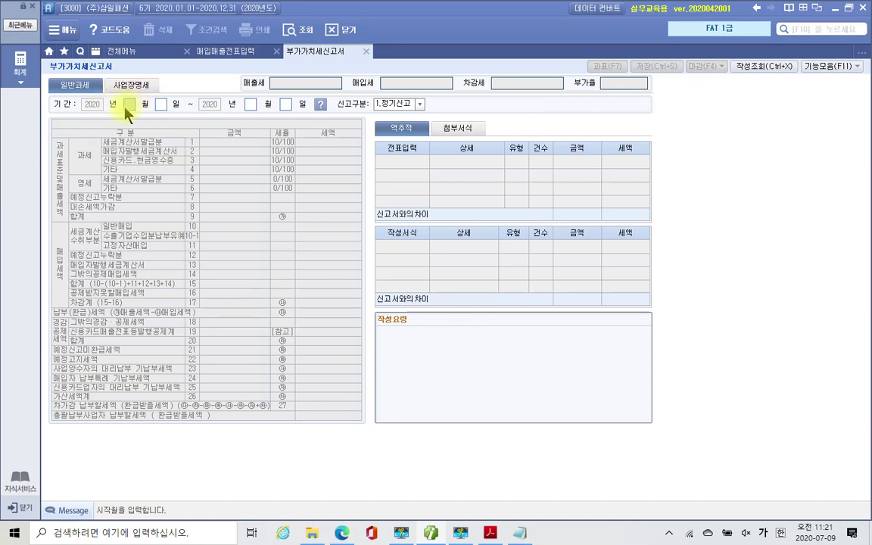
{"action": "type", "text": "07"}
{"action": "key", "text": "Return"}
{"action": "type", "text": "9"}
{"action": "key", "text": "Return"}
{"action": "key", "text": "Return"}
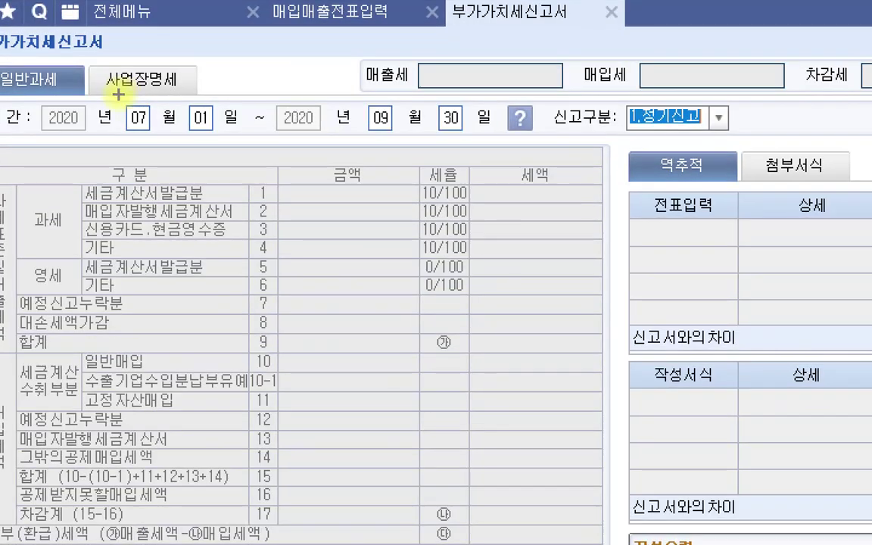
{"action": "mouse_move", "coordinate": [44, 93]}
{"action": "left_mouse_down"}
{"action": "mouse_move", "coordinate": [65, 125]}
{"action": "mouse_move", "coordinate": [463, 142]}
{"action": "left_mouse_up"}
{"action": "mouse_move", "coordinate": [645, 100]}
{"action": "left_mouse_down"}
{"action": "mouse_move", "coordinate": [617, 121]}
{"action": "mouse_move", "coordinate": [717, 103]}
{"action": "mouse_move", "coordinate": [713, 119]}
{"action": "mouse_move", "coordinate": [690, 130]}
{"action": "left_mouse_up"}
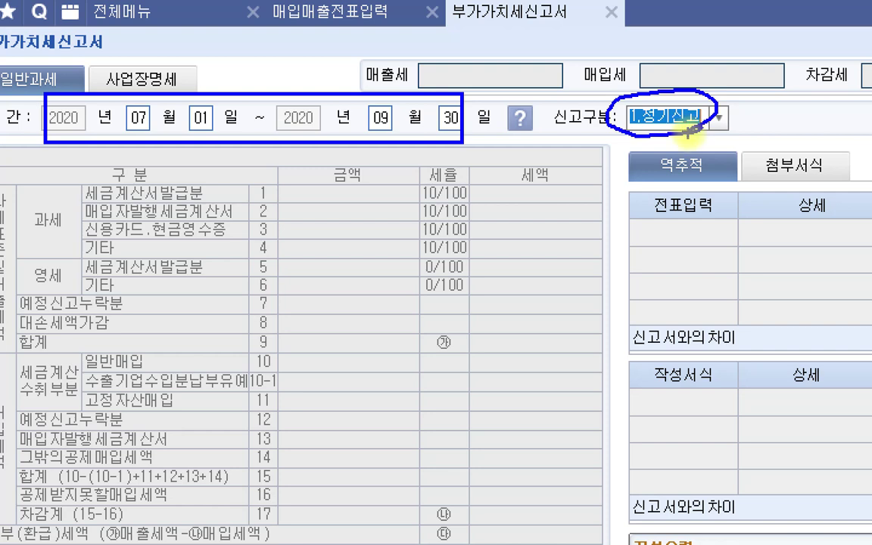
{"action": "key", "text": "Escape"}
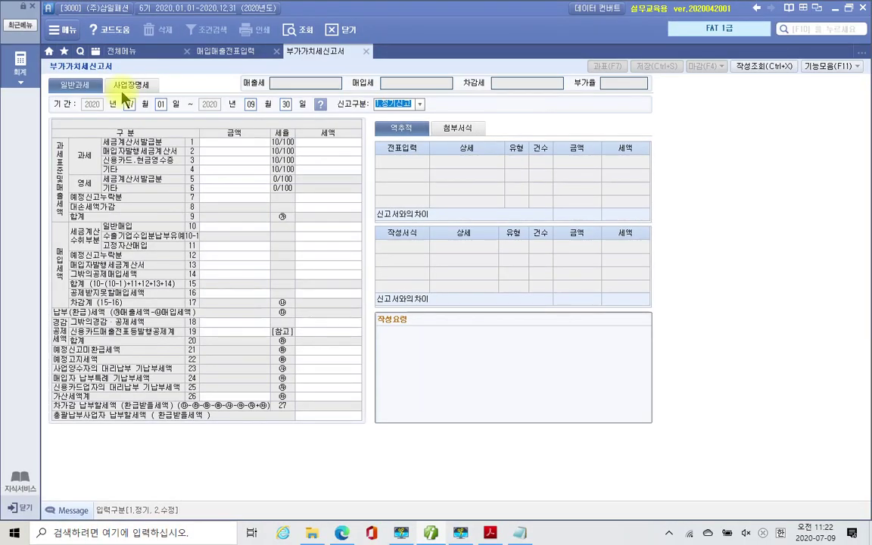
{"action": "key", "text": "Return"}
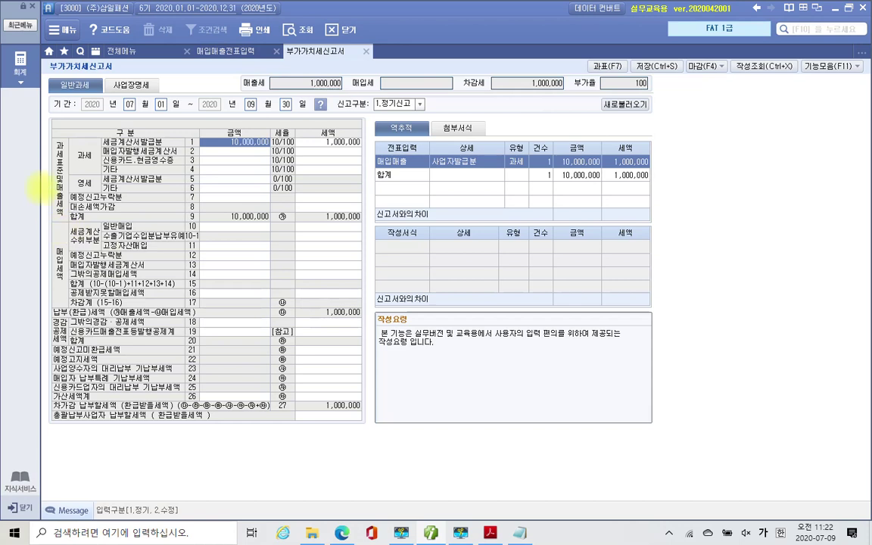
Check the 세금계산서발급분 amount and tax and the 차가감 납부할세액 in the 부가가치세신고서, and close the return without saving.
{"action": "left_click_drag", "start_coordinate": [50, 135], "coordinate": [68, 225]}
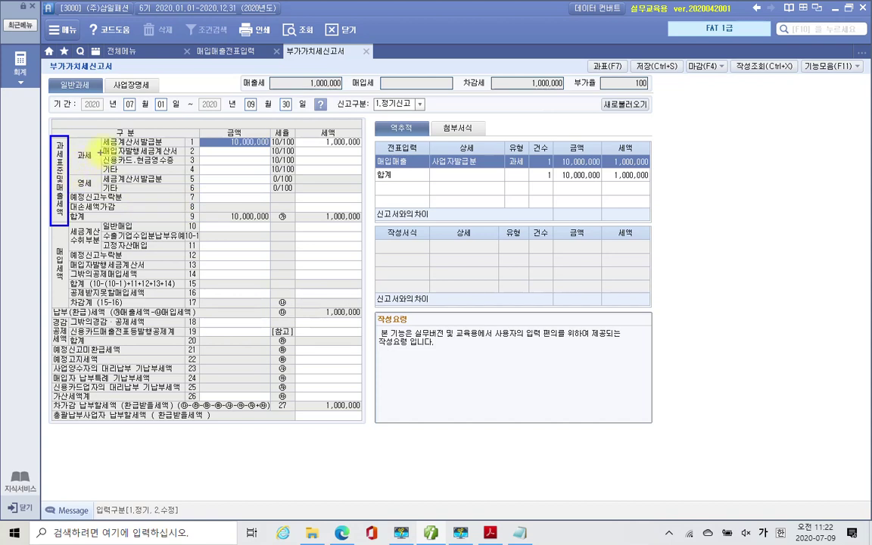
{"action": "left_click_drag", "start_coordinate": [103, 146], "coordinate": [161, 146]}
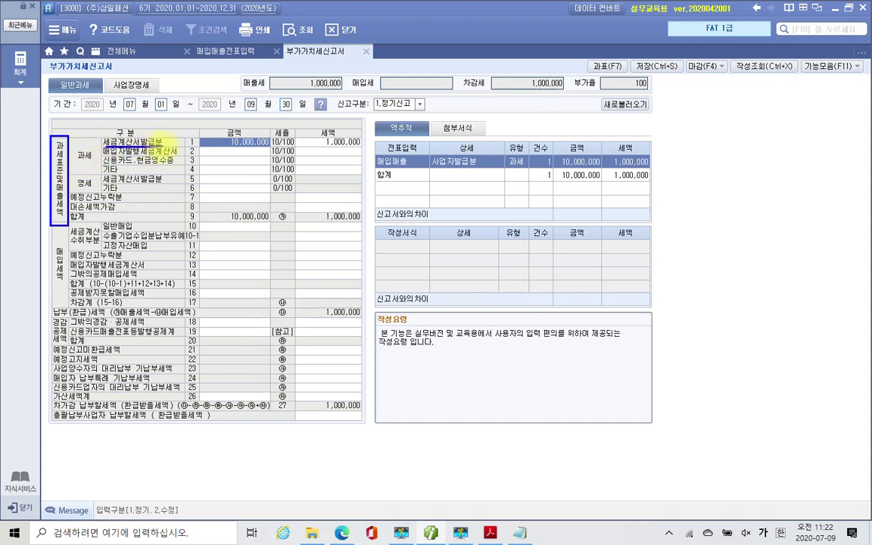
{"action": "left_click_drag", "start_coordinate": [222, 150], "coordinate": [258, 150]}
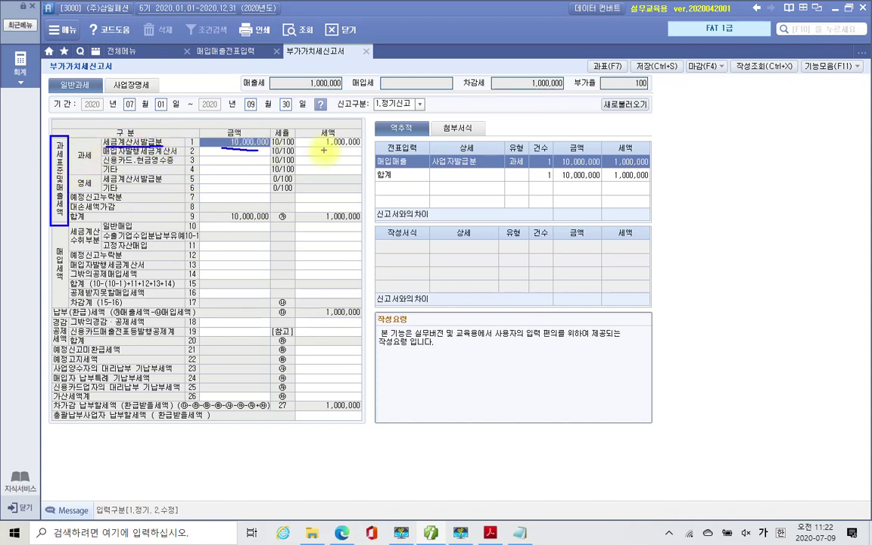
{"action": "left_click_drag", "start_coordinate": [324, 150], "coordinate": [348, 149]}
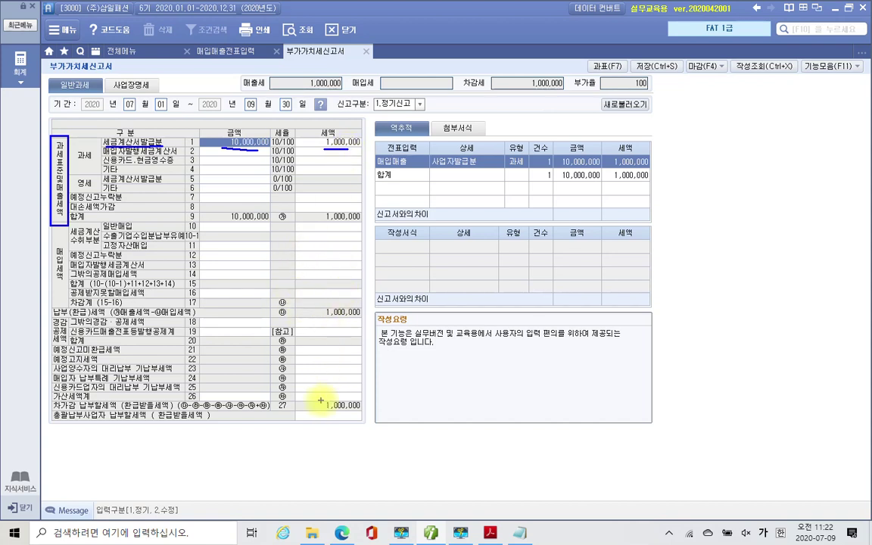
{"action": "mouse_move", "coordinate": [309, 389]}
{"action": "left_mouse_down"}
{"action": "mouse_move", "coordinate": [322, 418]}
{"action": "mouse_move", "coordinate": [371, 422]}
{"action": "left_mouse_up"}
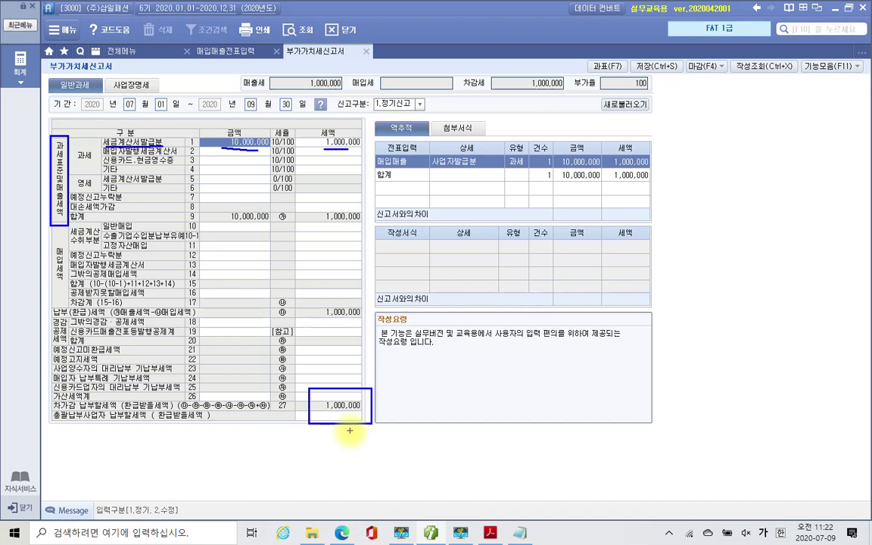
{"action": "key", "text": "Escape"}
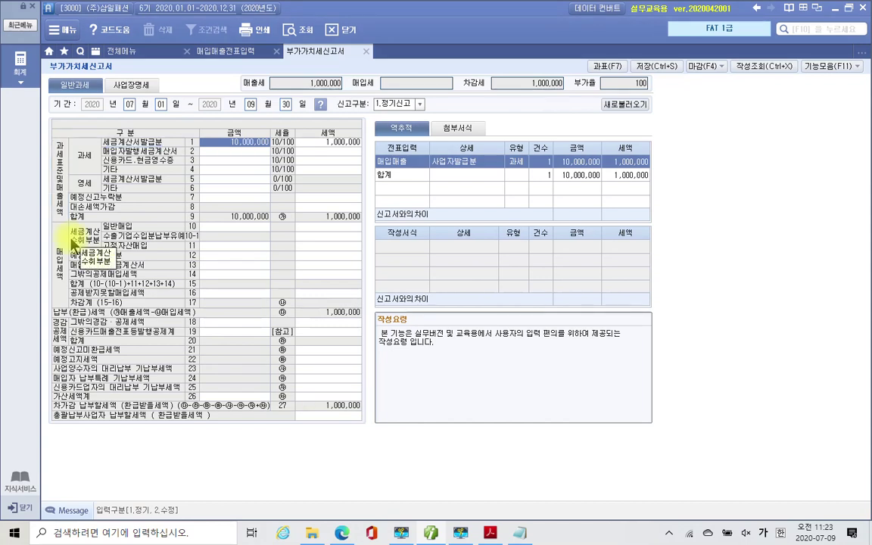
{"action": "left_click", "coordinate": [367, 51]}
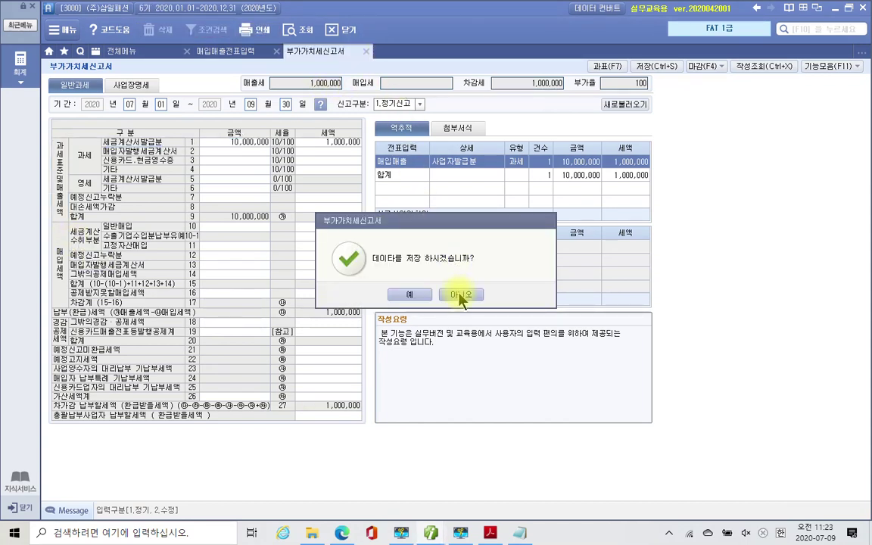
{"action": "left_click", "coordinate": [461, 295]}
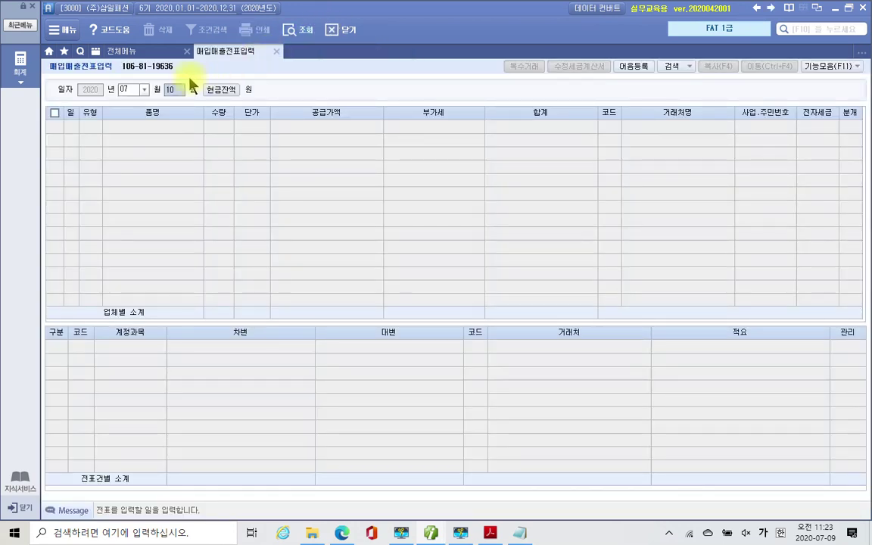
Open the 세금계산서합계표 and load the 1.정기 data for 2020-07 through 2020-09.
{"action": "left_click", "coordinate": [148, 57]}
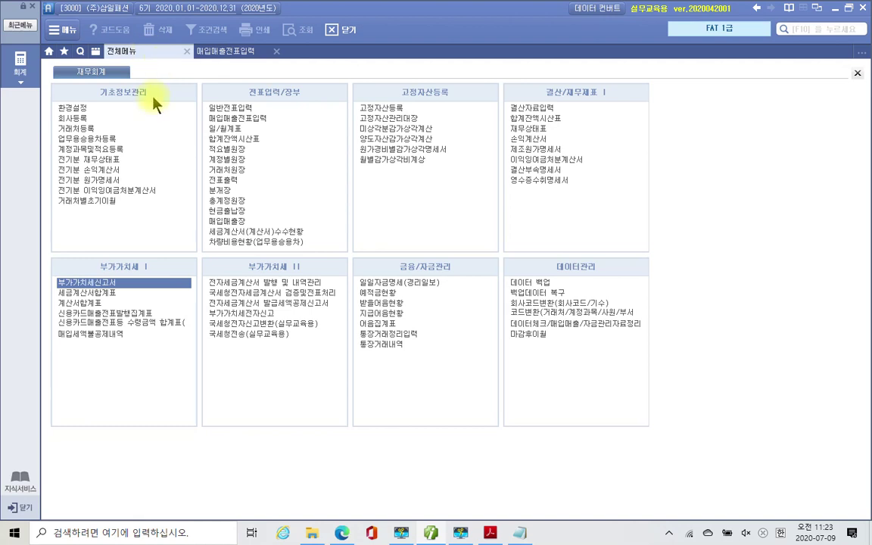
{"action": "left_click", "coordinate": [145, 284]}
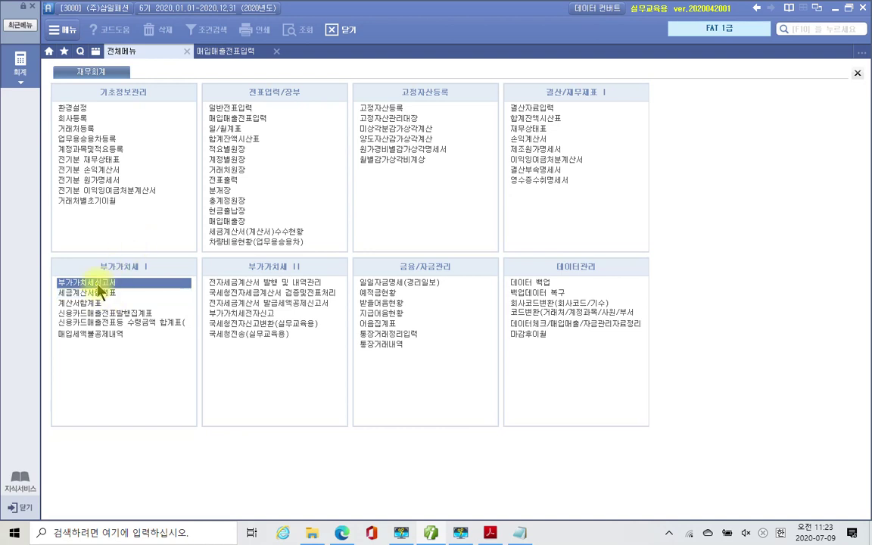
{"action": "double_click", "coordinate": [93, 294]}
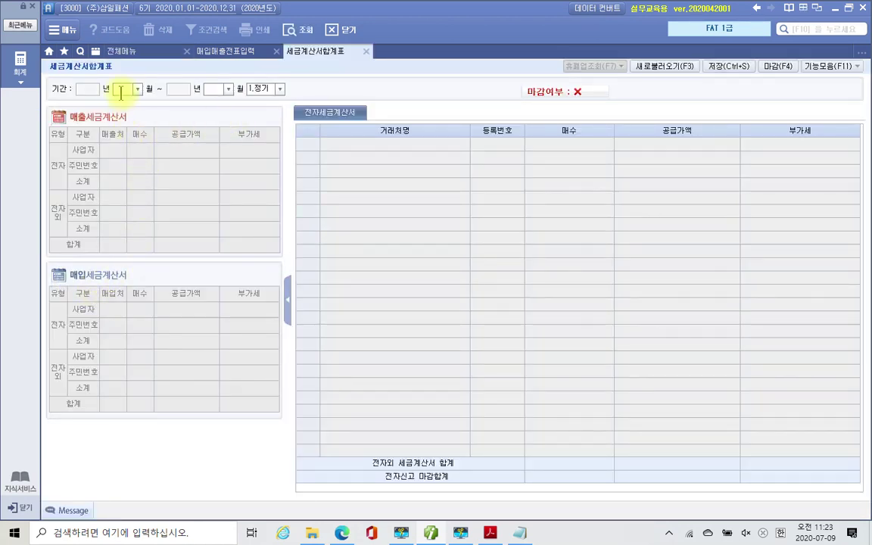
{"action": "type", "text": "7"}
{"action": "key", "text": "Return"}
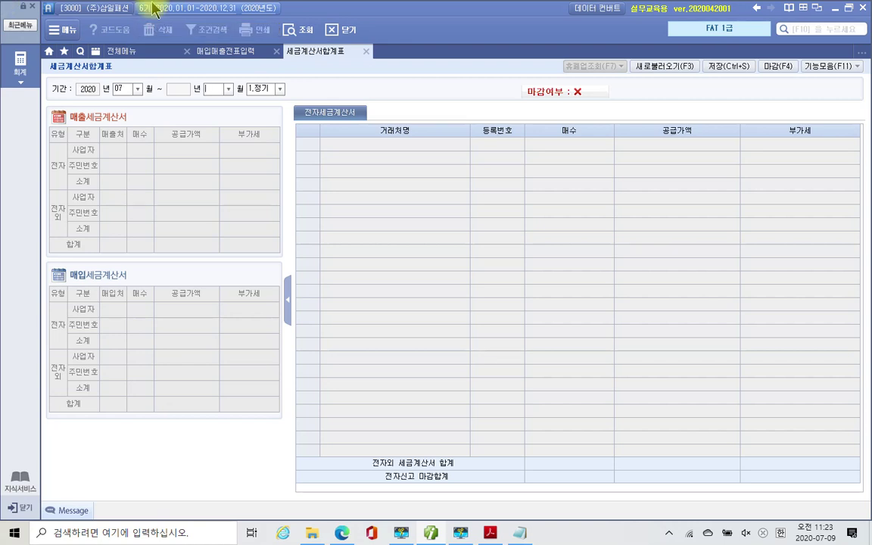
{"action": "type", "text": "9"}
{"action": "key", "text": "Return"}
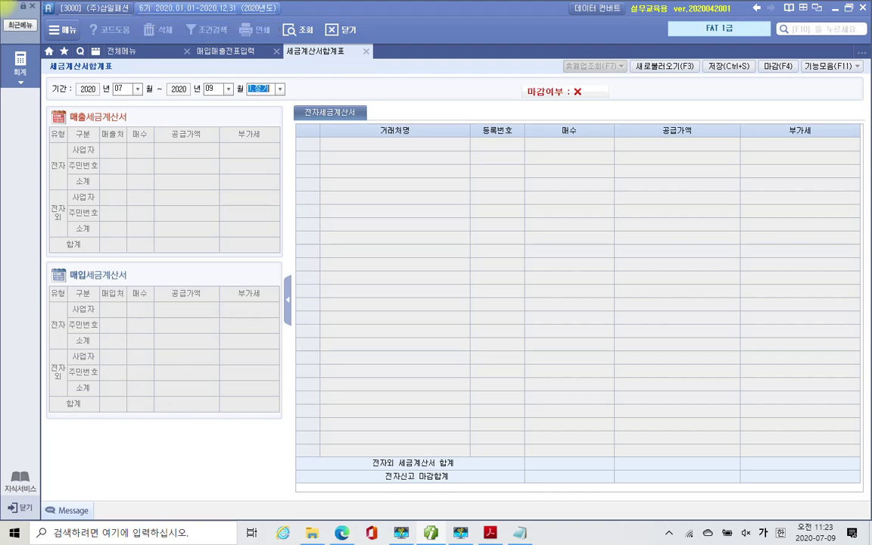
{"action": "key", "text": "Return"}
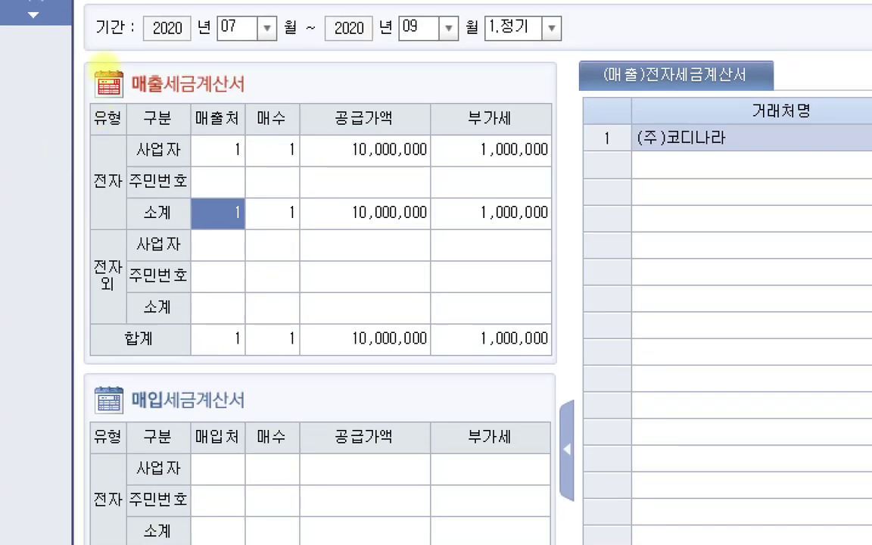
Examine the 전자 and 전자외 rows of 매출세금계산서 in the 세금계산서합계표, including 매출처, 매수, 공급가액 and 부가세.
{"action": "left_click_drag", "start_coordinate": [104, 65], "coordinate": [261, 92]}
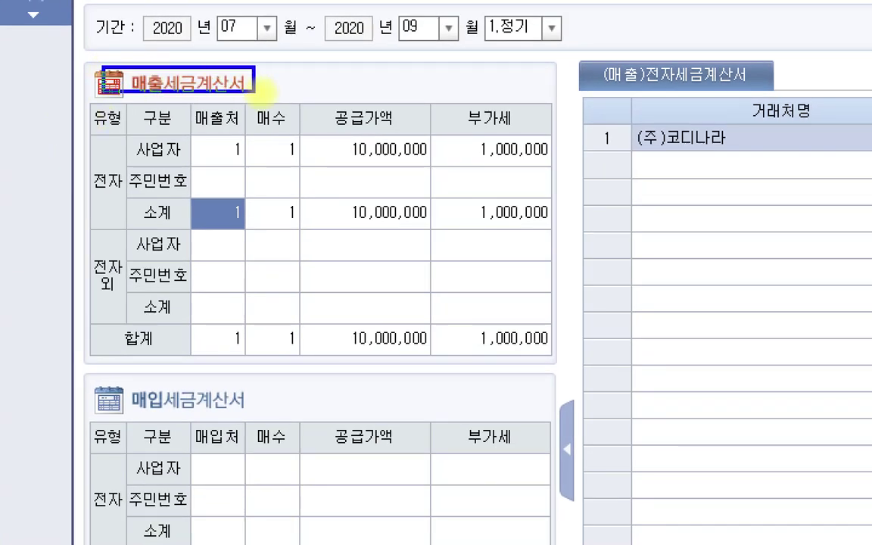
{"action": "left_click_drag", "start_coordinate": [91, 164], "coordinate": [121, 198]}
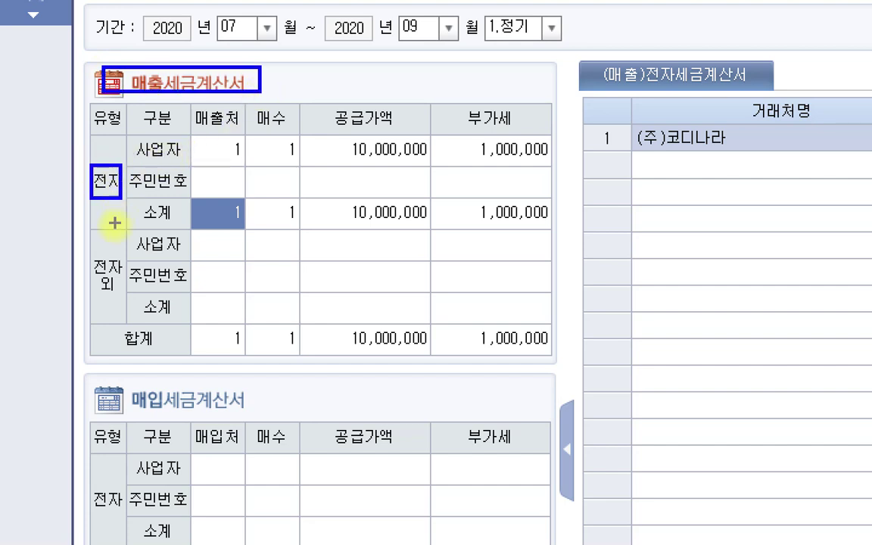
{"action": "left_click_drag", "start_coordinate": [89, 250], "coordinate": [121, 308]}
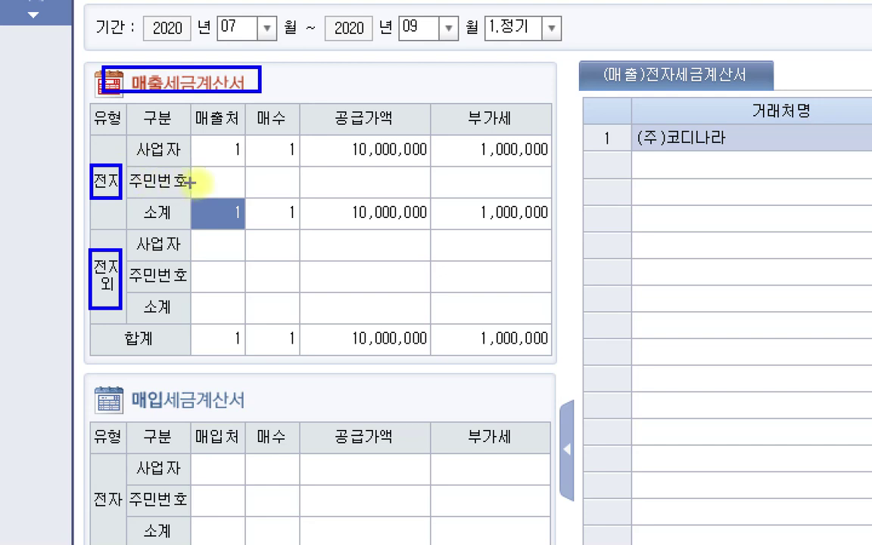
{"action": "left_click_drag", "start_coordinate": [205, 164], "coordinate": [396, 163]}
{"action": "left_click_drag", "start_coordinate": [458, 161], "coordinate": [536, 161]}
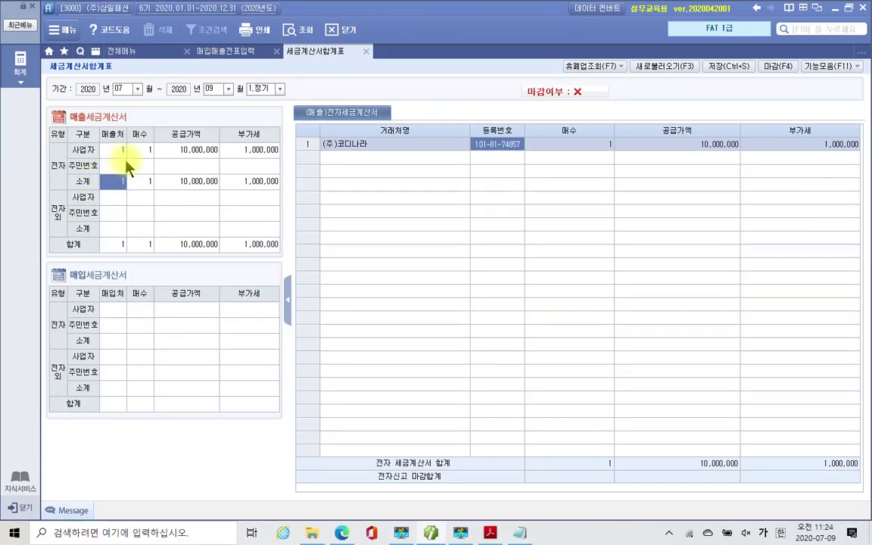
{"action": "mouse_move", "coordinate": [344, 91]}
{"action": "left_mouse_down"}
{"action": "mouse_move", "coordinate": [269, 69]}
{"action": "mouse_move", "coordinate": [363, 96]}
{"action": "left_mouse_up"}
{"action": "mouse_move", "coordinate": [336, 265]}
{"action": "left_mouse_down"}
{"action": "mouse_move", "coordinate": [331, 92]}
{"action": "mouse_move", "coordinate": [348, 102]}
{"action": "mouse_move", "coordinate": [329, 79]}
{"action": "left_mouse_up"}
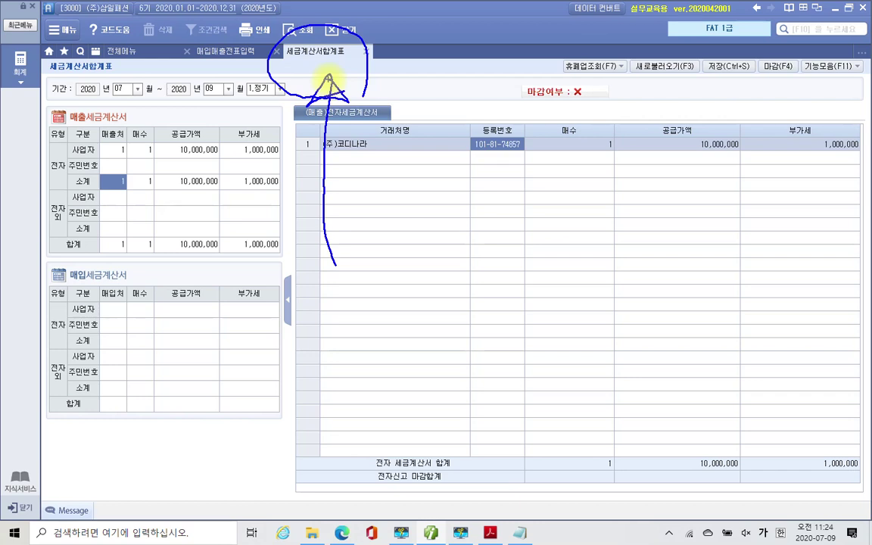
{"action": "key", "text": "Escape"}
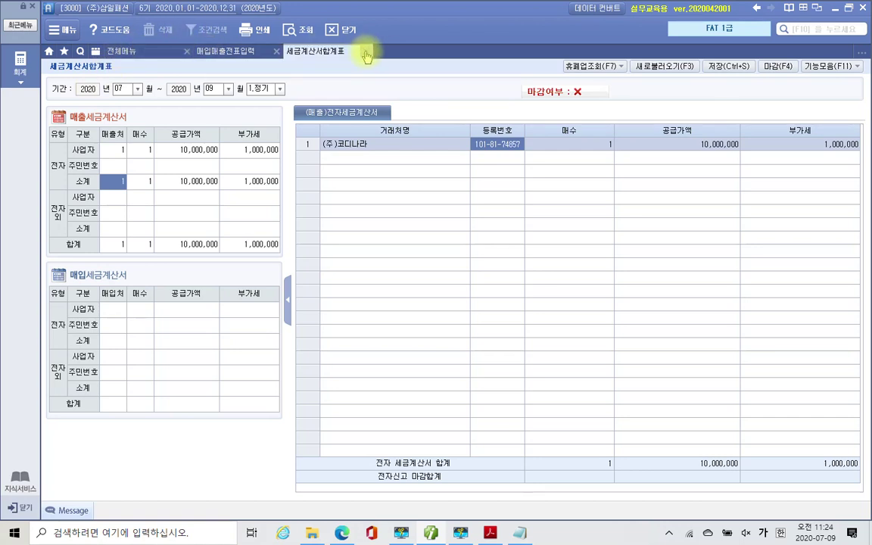
Save the 세금계산서합계표 data, and close both that form and 매입매출전표입력.
{"action": "left_click", "coordinate": [636, 65]}
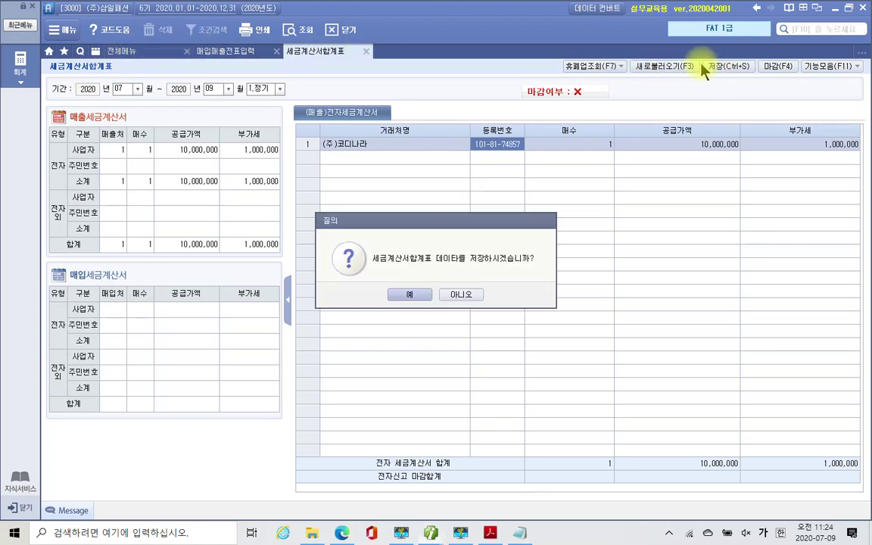
{"action": "left_click", "coordinate": [410, 294]}
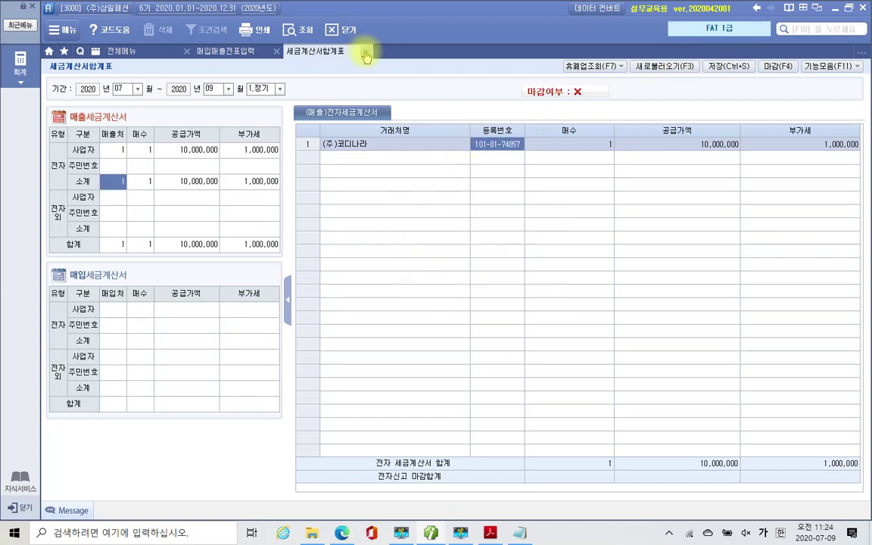
{"action": "left_click", "coordinate": [367, 53]}
{"action": "left_click", "coordinate": [277, 51]}
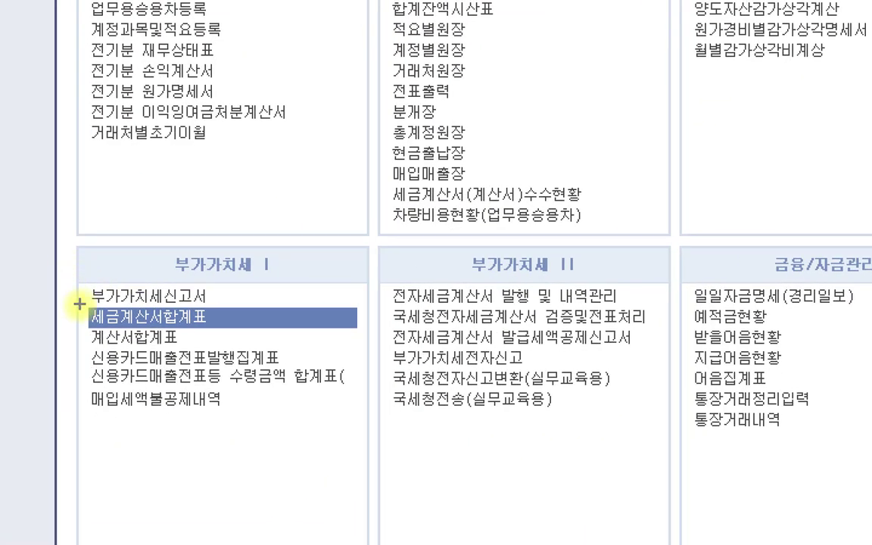
{"action": "mouse_move", "coordinate": [79, 281]}
{"action": "left_mouse_down"}
{"action": "mouse_move", "coordinate": [234, 440]}
{"action": "mouse_move", "coordinate": [364, 478]}
{"action": "left_mouse_up"}
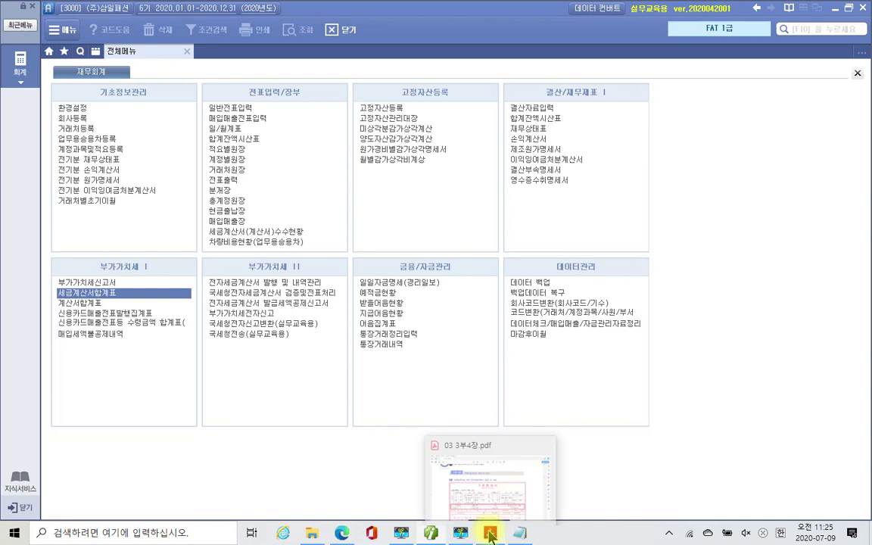
{"action": "mouse_move", "coordinate": [512, 536]}
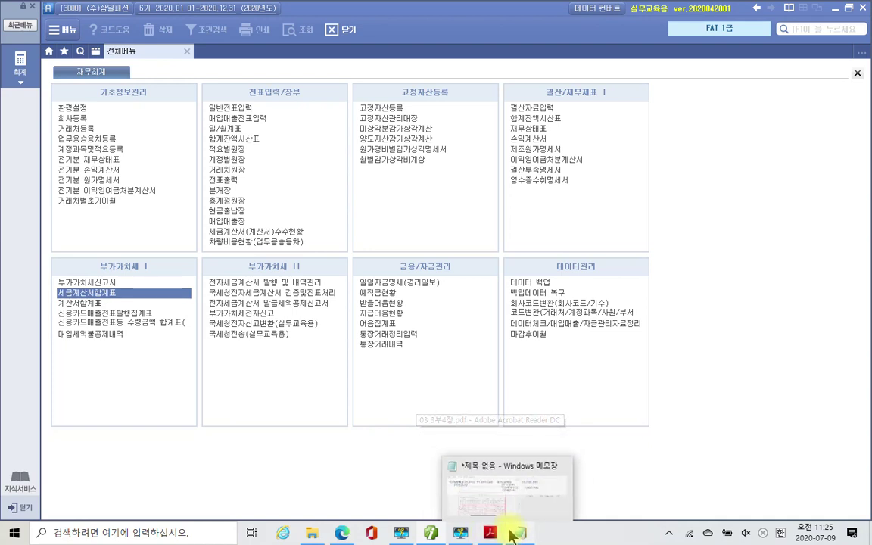
{"action": "left_click", "coordinate": [460, 532]}
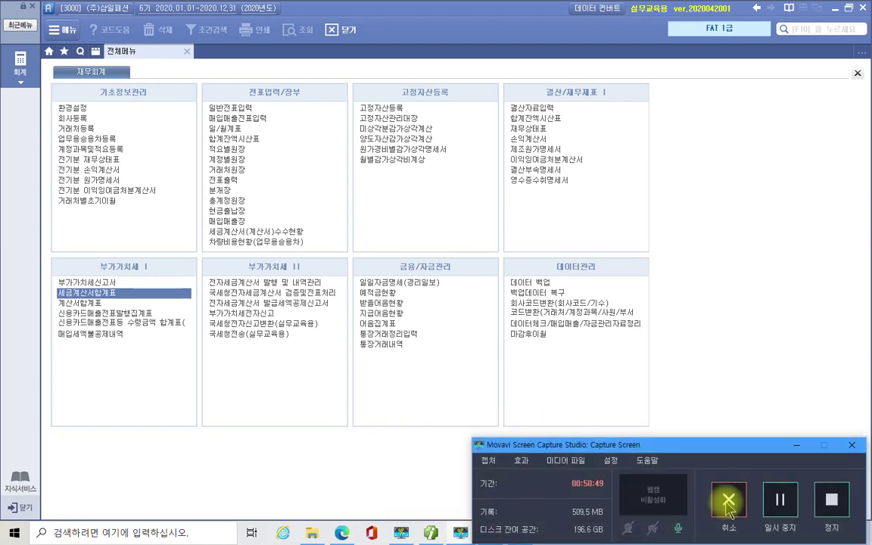